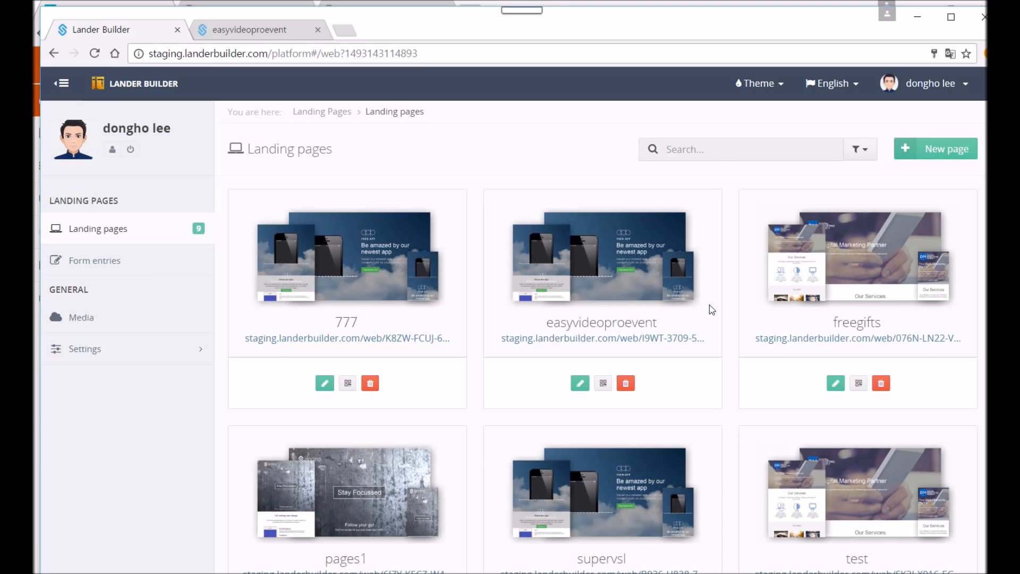
left_click(957, 573)
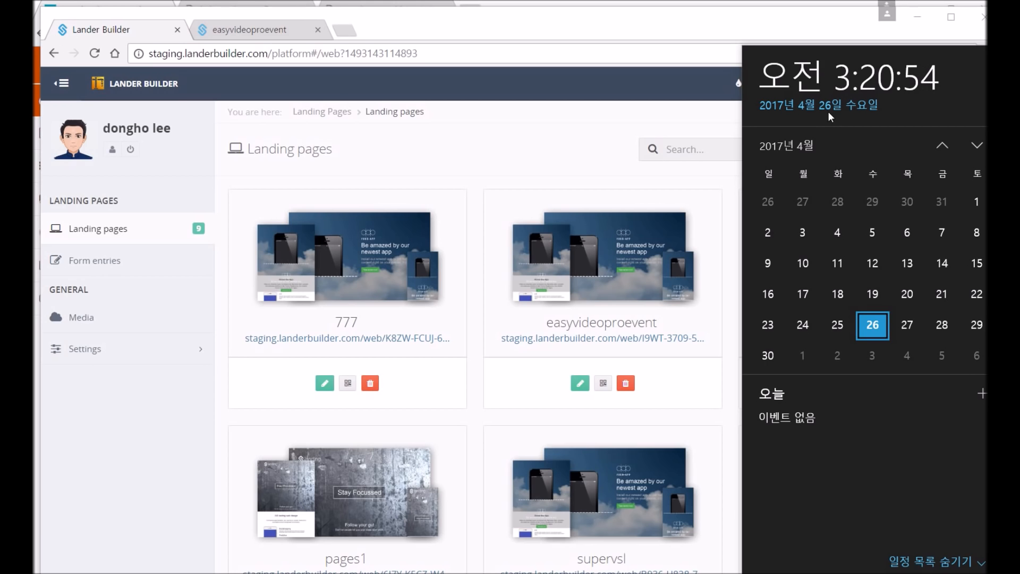
left_click(721, 107)
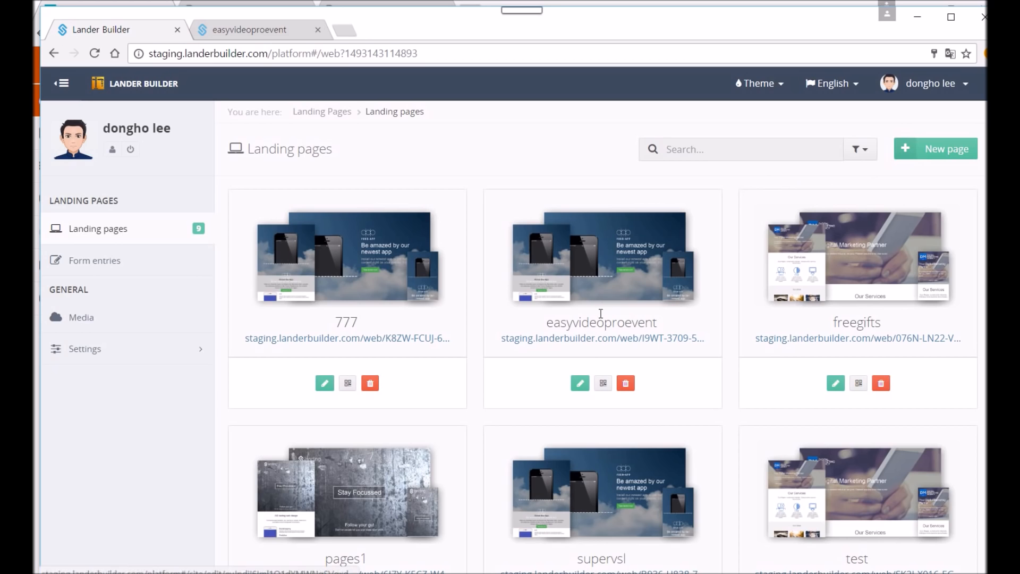
- Review the published easyvideoproevent landing page from its headline through the gift list to the sign-up form, and close it
left_click(595, 344)
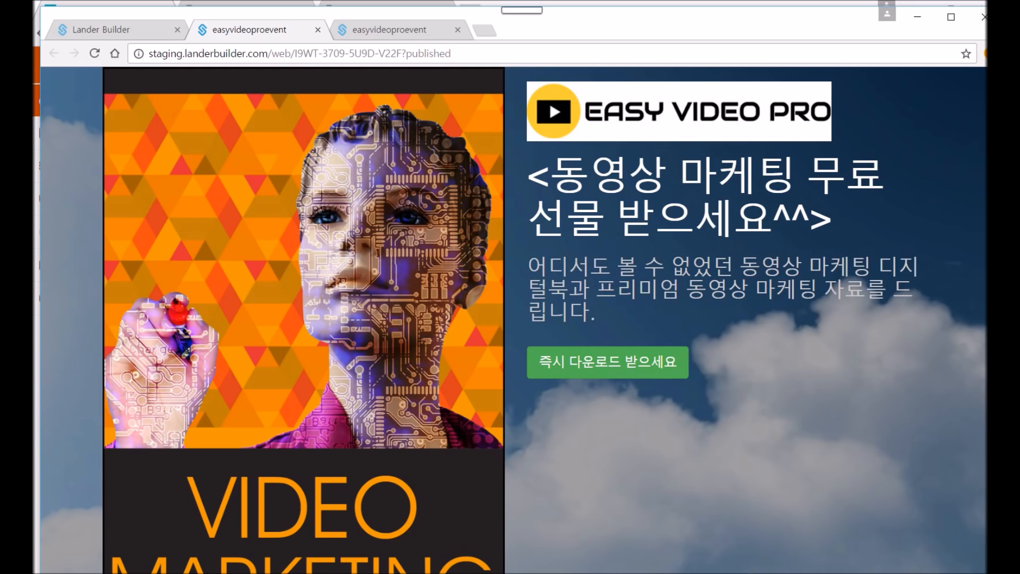
scroll(513, 320, "down", 3)
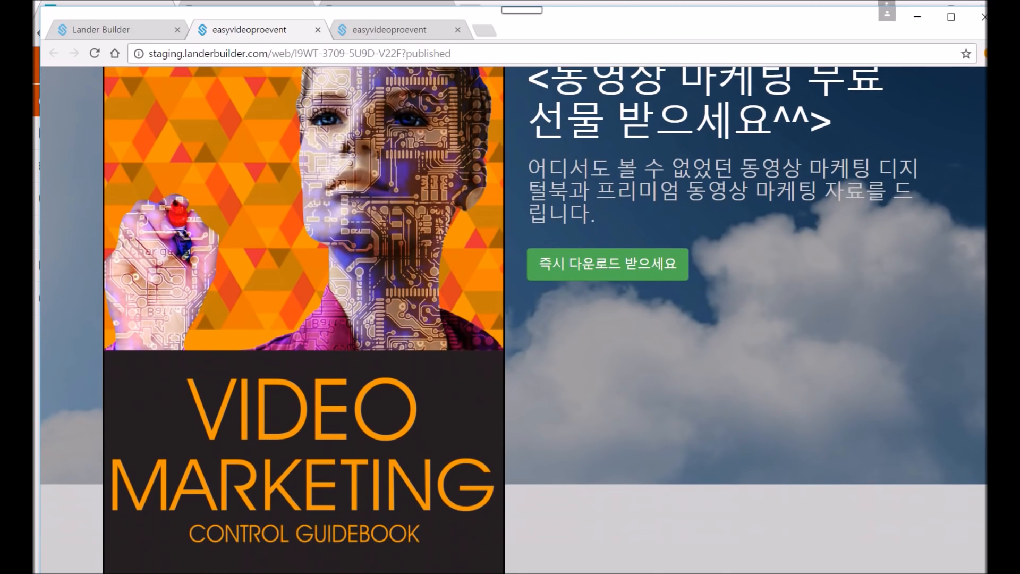
scroll(514, 321, "down", 3)
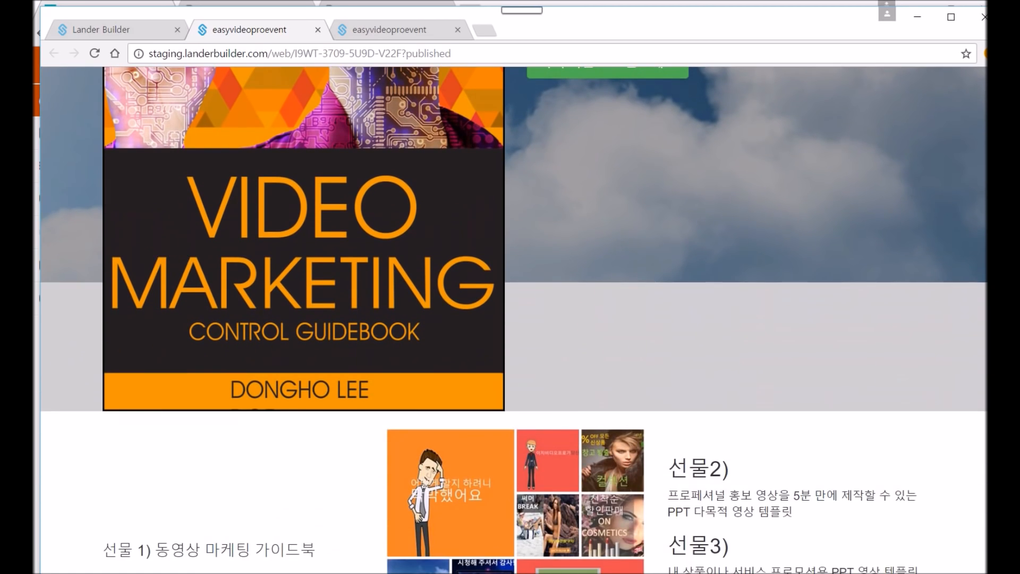
scroll(514, 321, "down", 4)
scroll(513, 320, "up", 1)
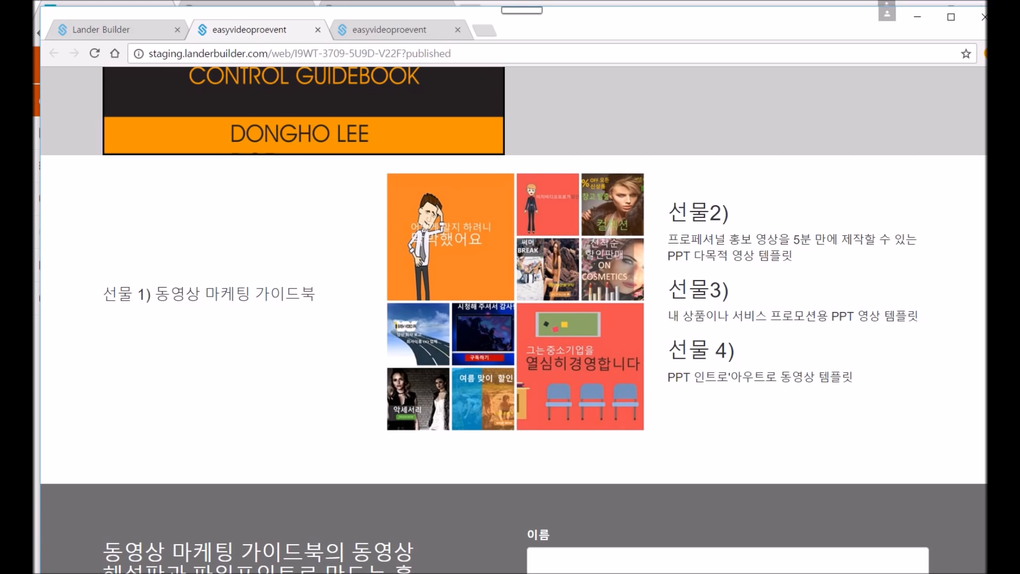
scroll(514, 318, "down", 5)
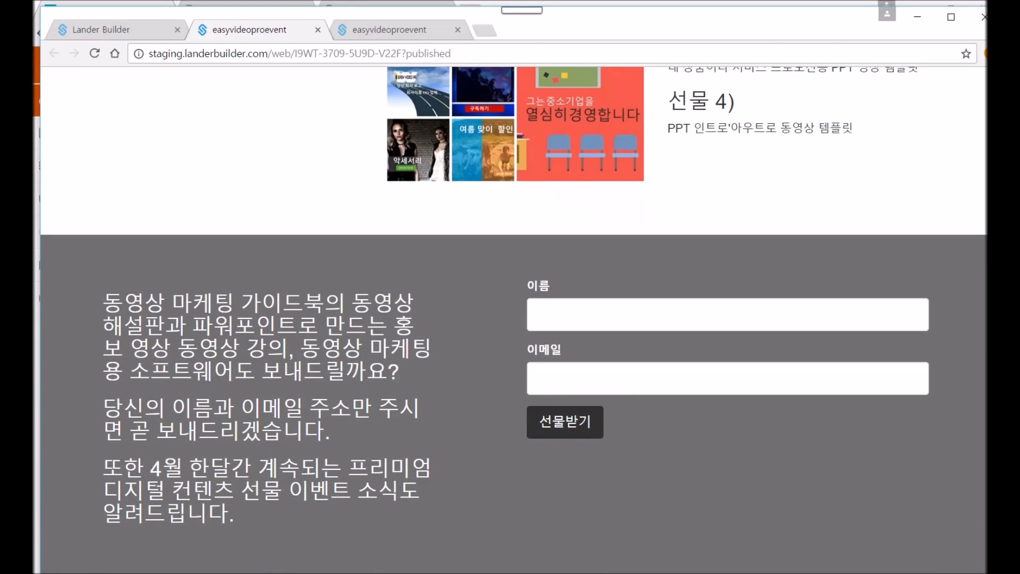
scroll(513, 319, "up", 10)
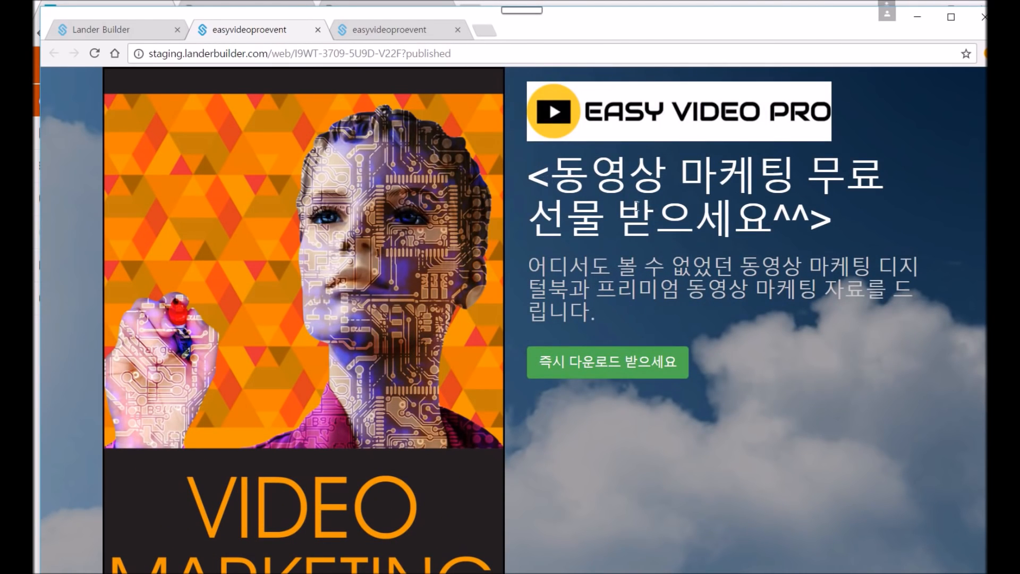
scroll(734, 178, "down", 1)
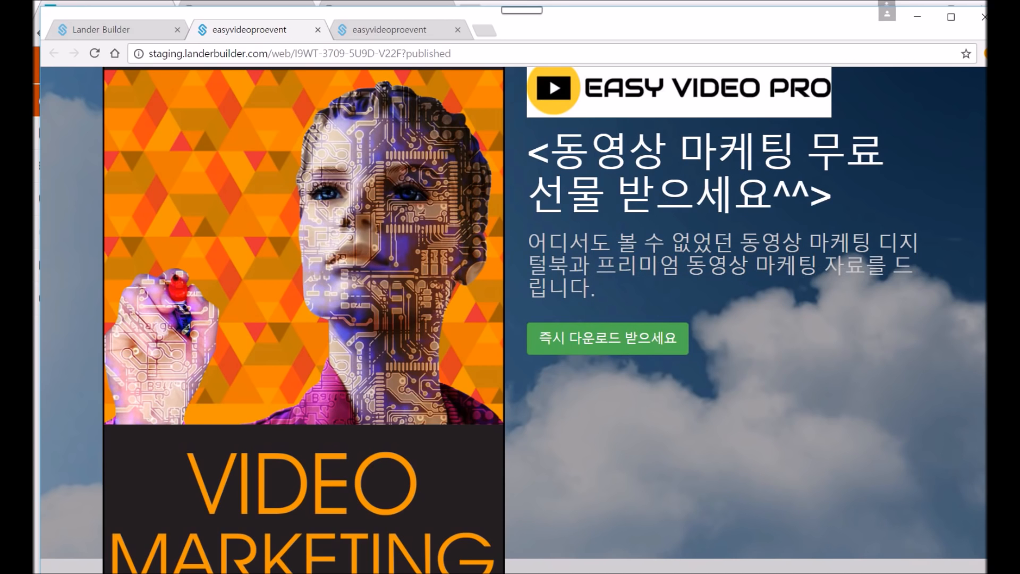
left_click_drag(989, 173, 984, 174)
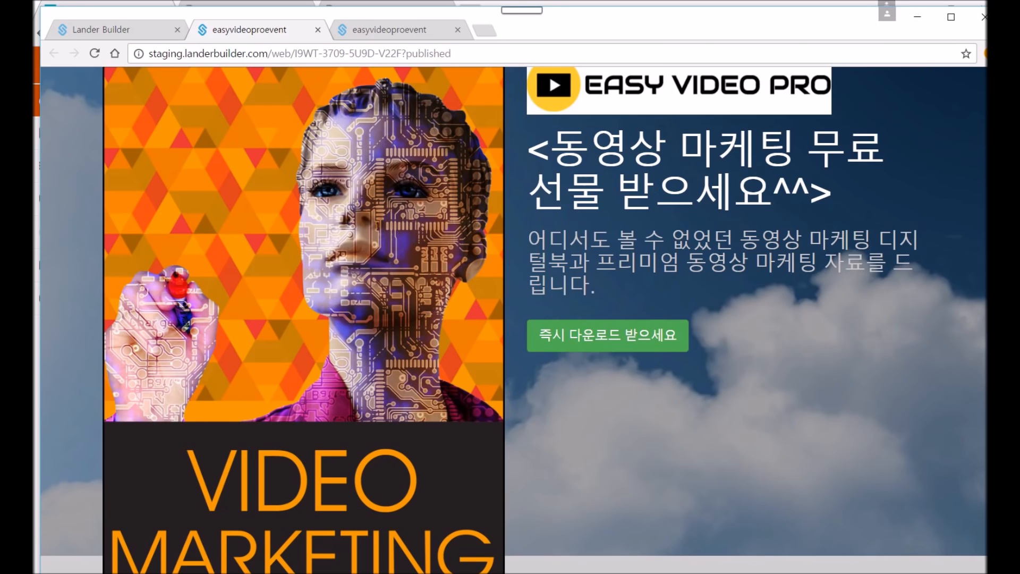
scroll(513, 319, "down", 2)
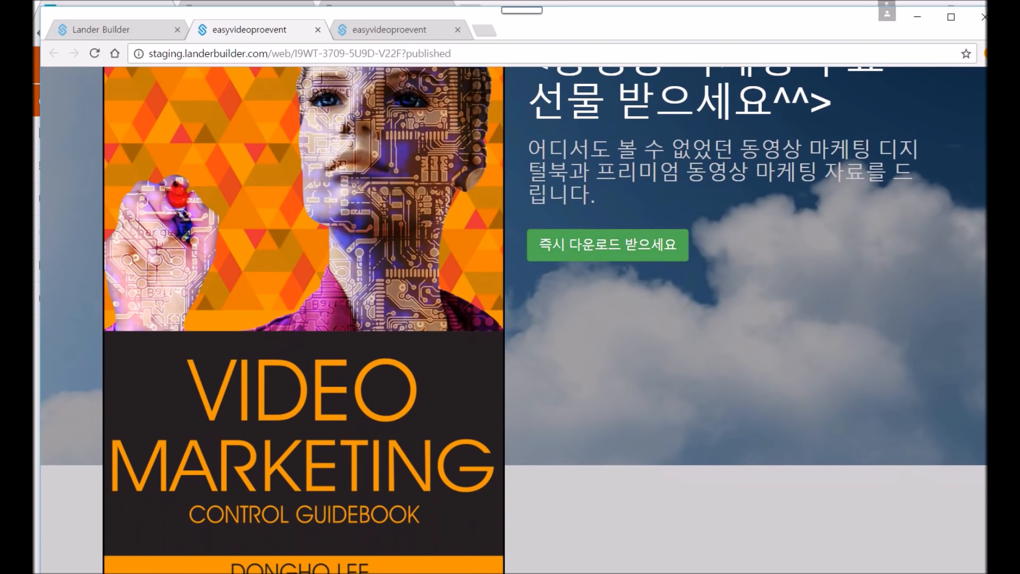
scroll(513, 320, "down", 1)
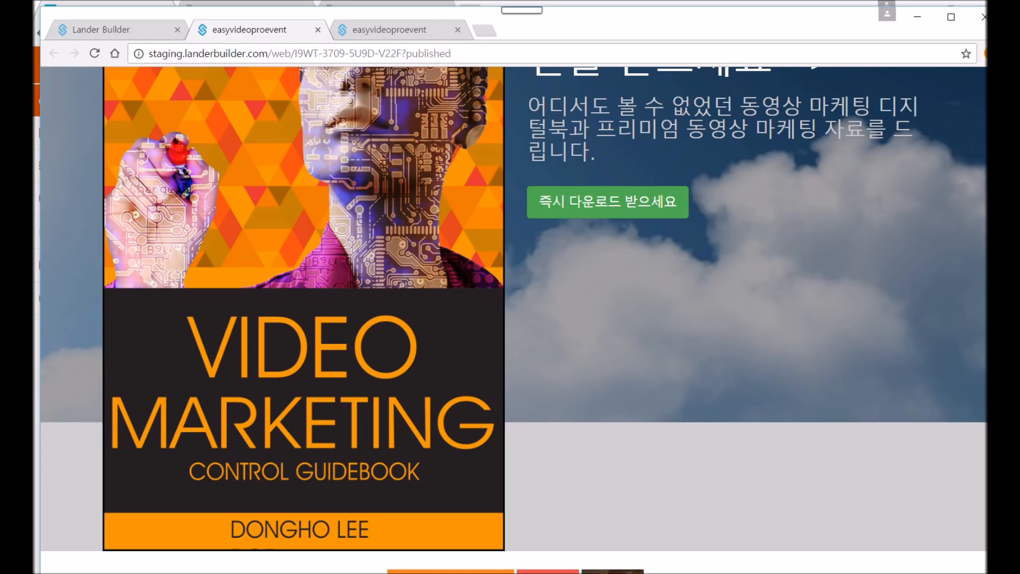
scroll(514, 319, "down", 6)
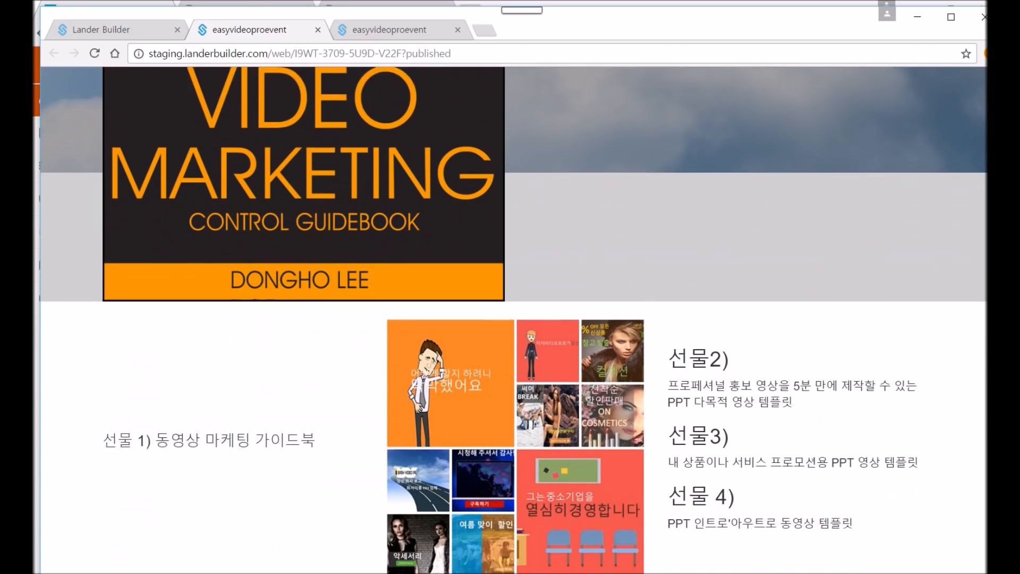
scroll(514, 313, "down", 5)
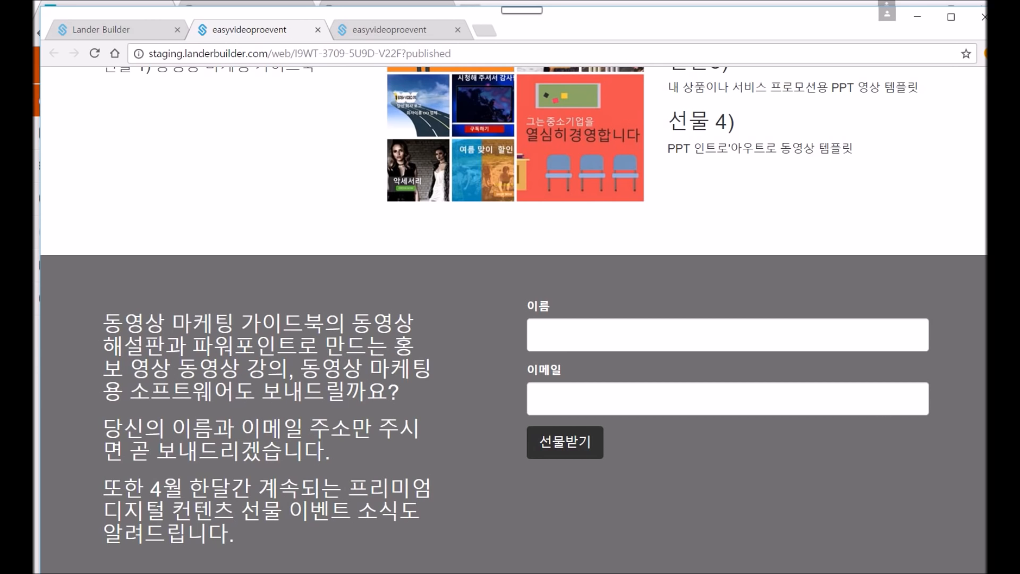
scroll(975, 116, "up", 15)
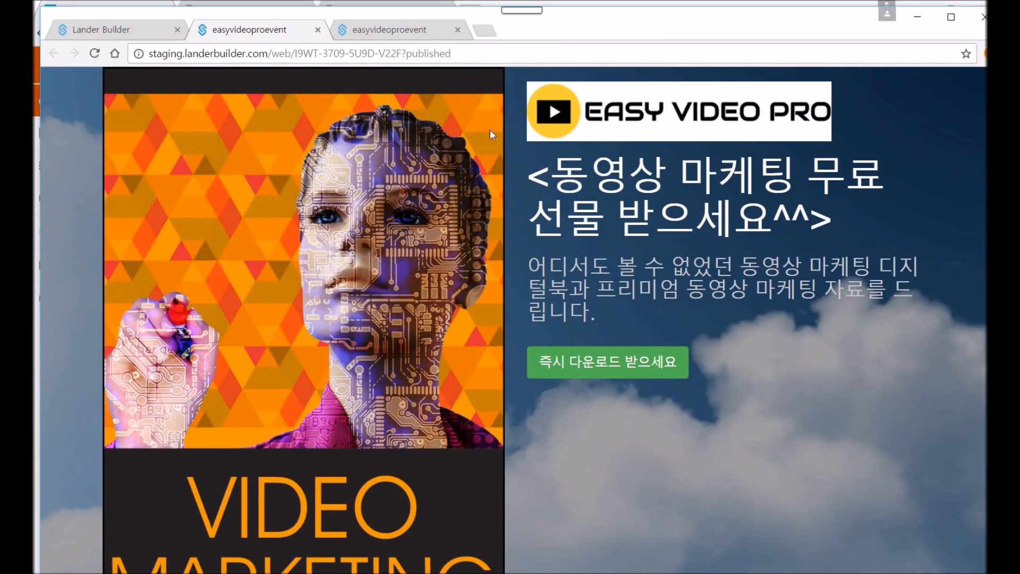
left_click(318, 30)
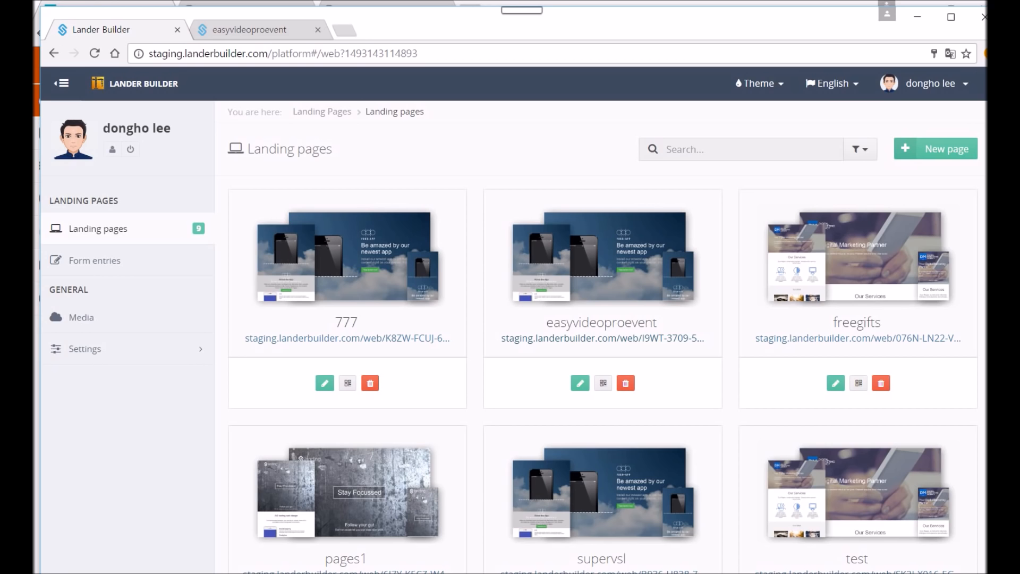
- Start a new landing page named demo and assign it to the easyvideopro1 campaign
left_click(945, 153)
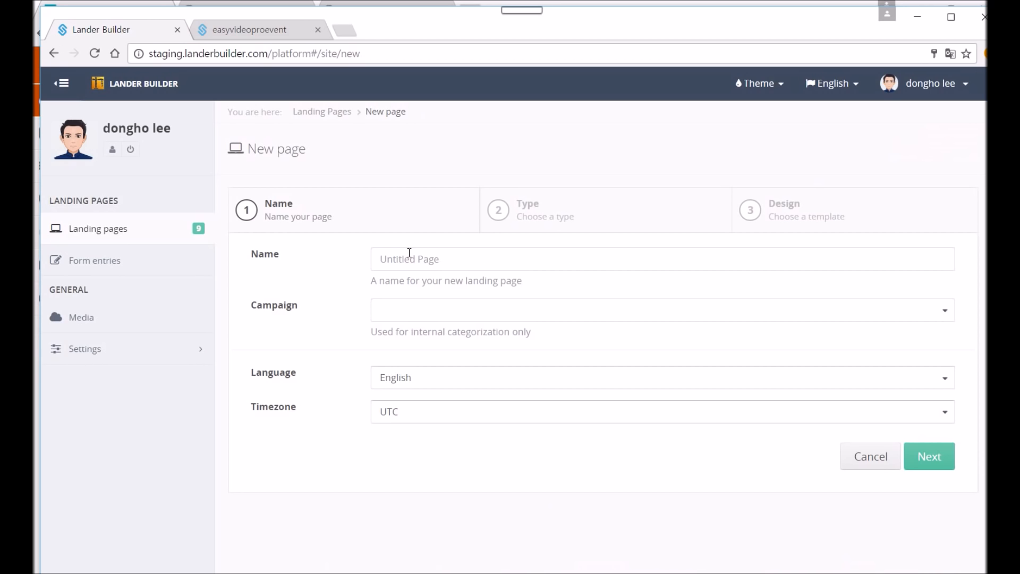
left_click(409, 254)
type("ㅇ대")
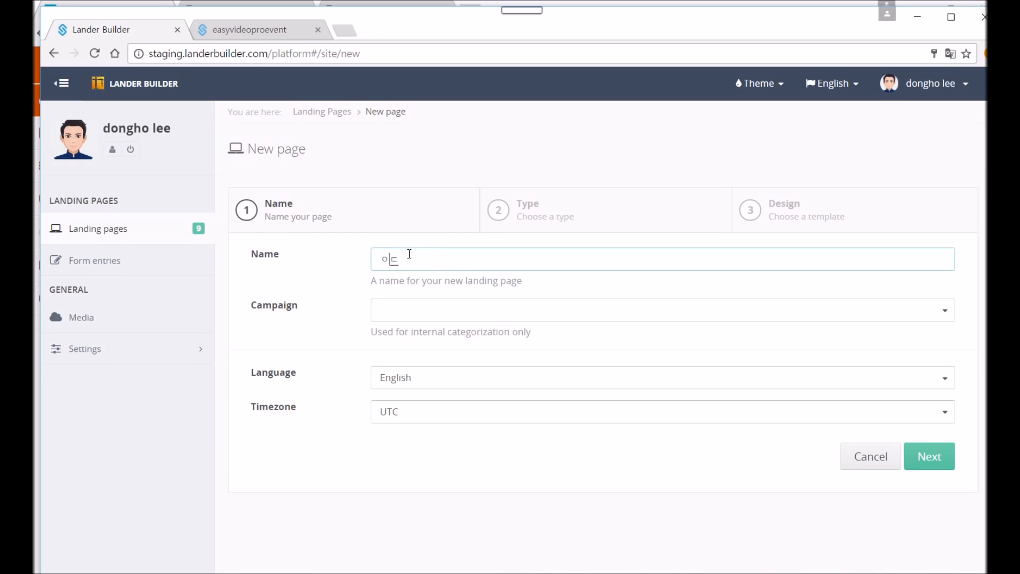
key("BackSpace")
key("BackSpace")
key("BackSpace")
type("demo")
left_click(417, 311)
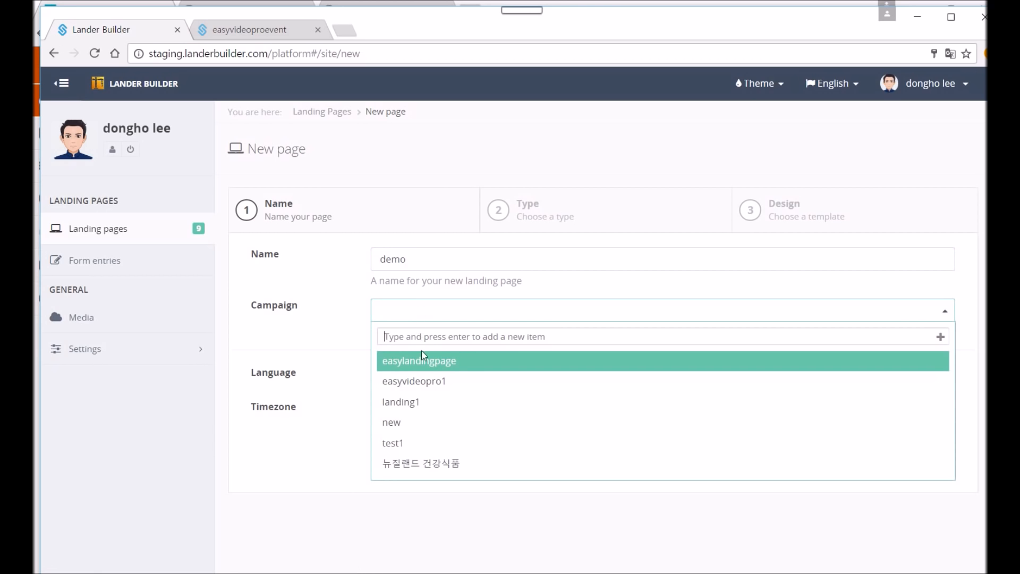
left_click(430, 381)
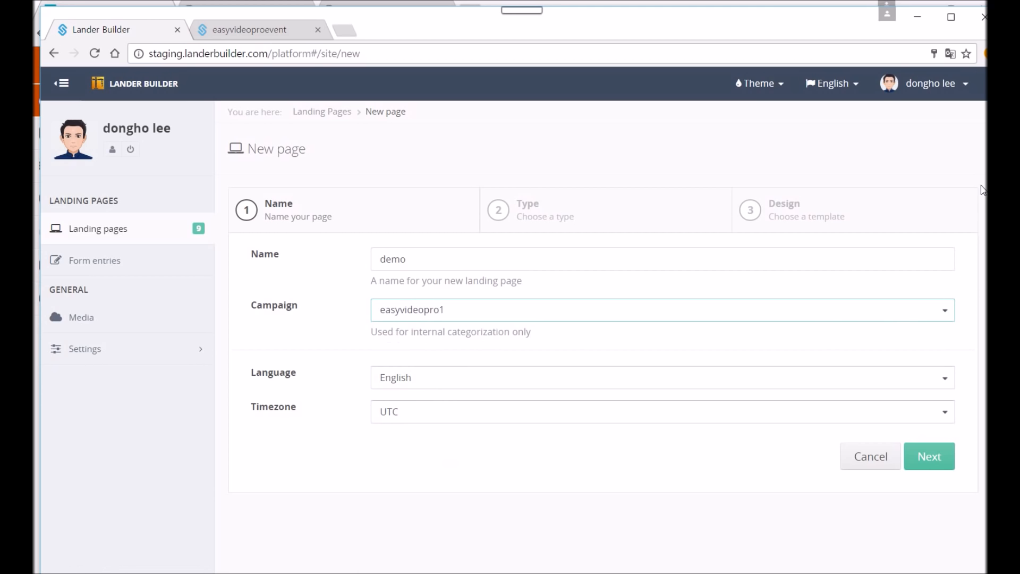
- Set the new page's language to Korean and proceed to the page type selection
left_click(432, 378)
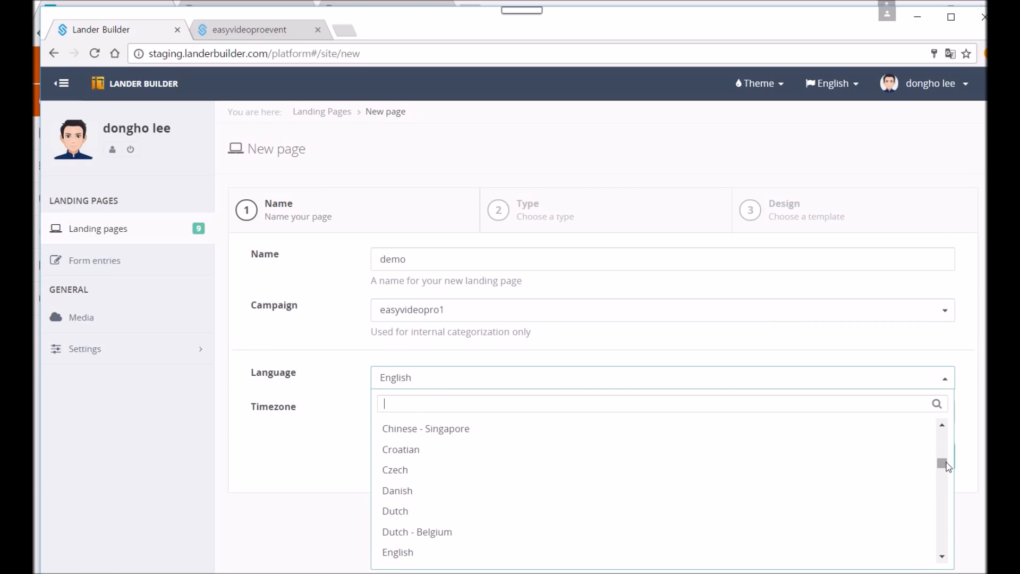
left_click_drag(941, 462, 945, 474)
left_click_drag(945, 481, 949, 506)
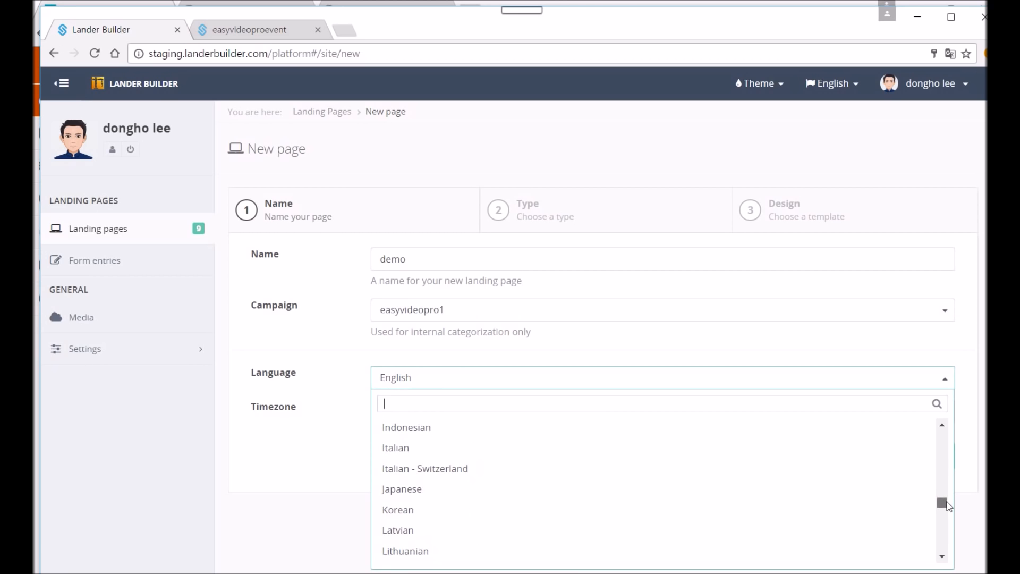
left_click(557, 511)
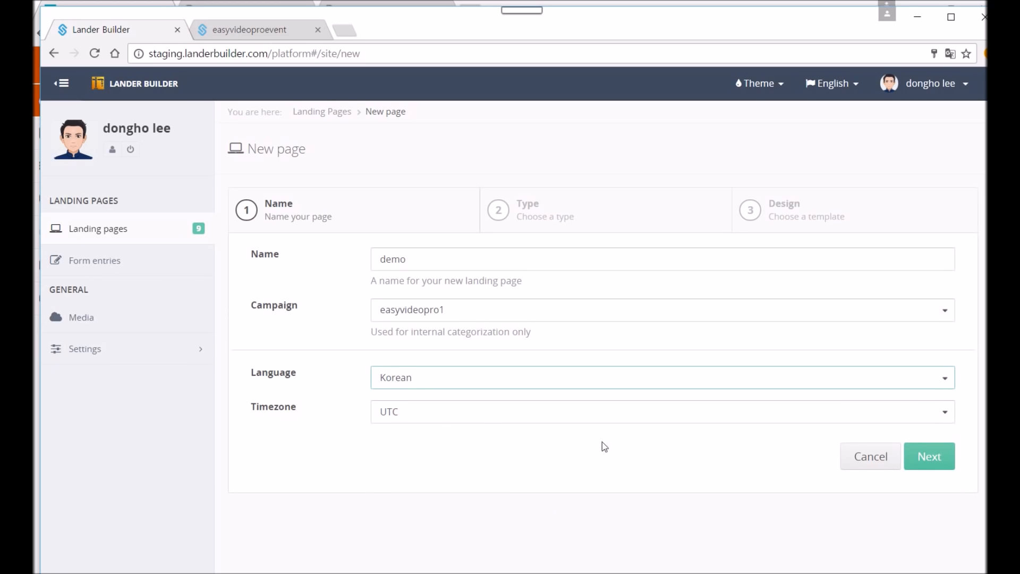
left_click(927, 456)
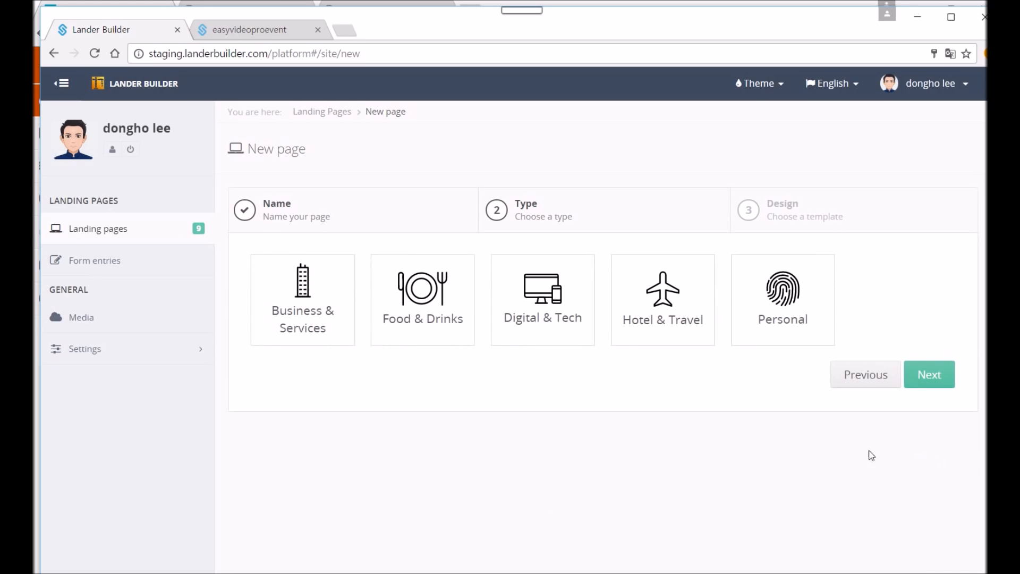
- Look through the templates offered for the Business & Services, Food & Drinks and Personal page types
left_click(301, 315)
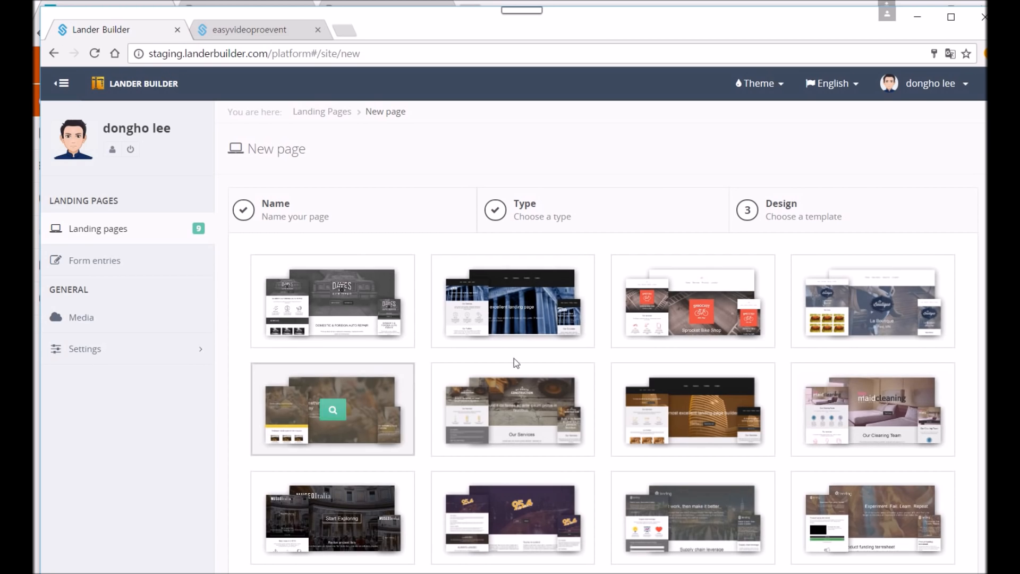
scroll(601, 340, "down", 3)
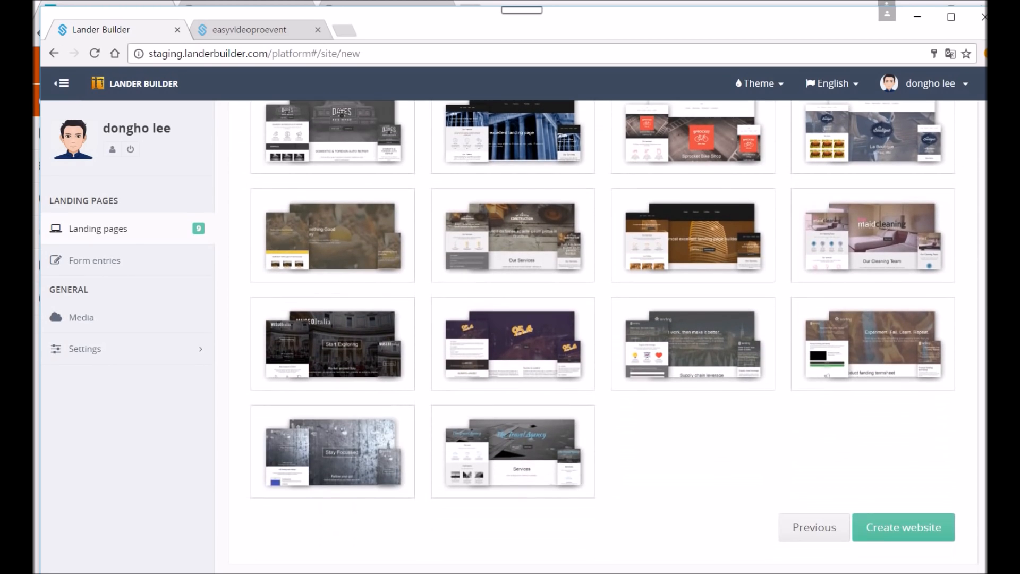
left_click(801, 523)
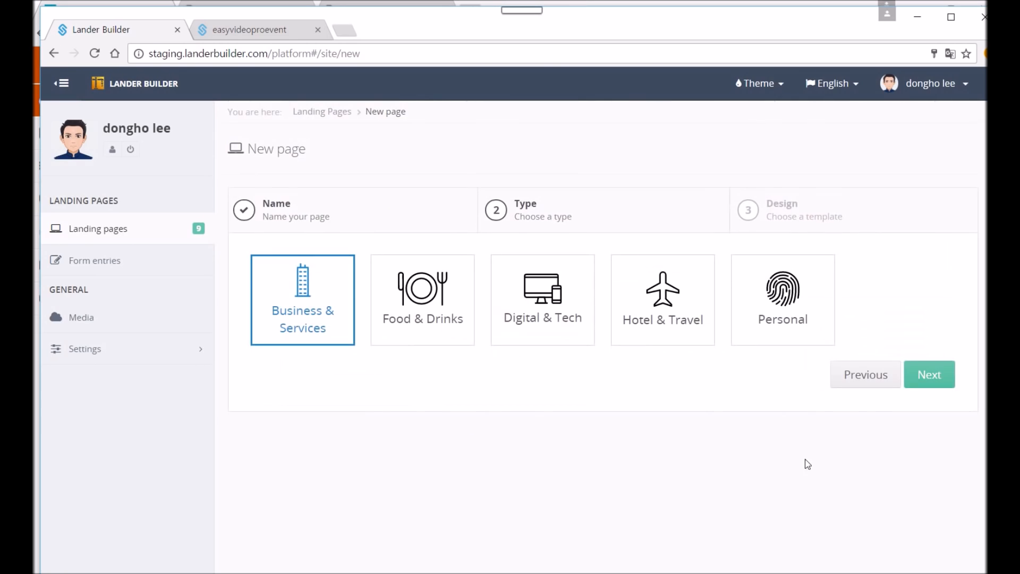
left_click(425, 313)
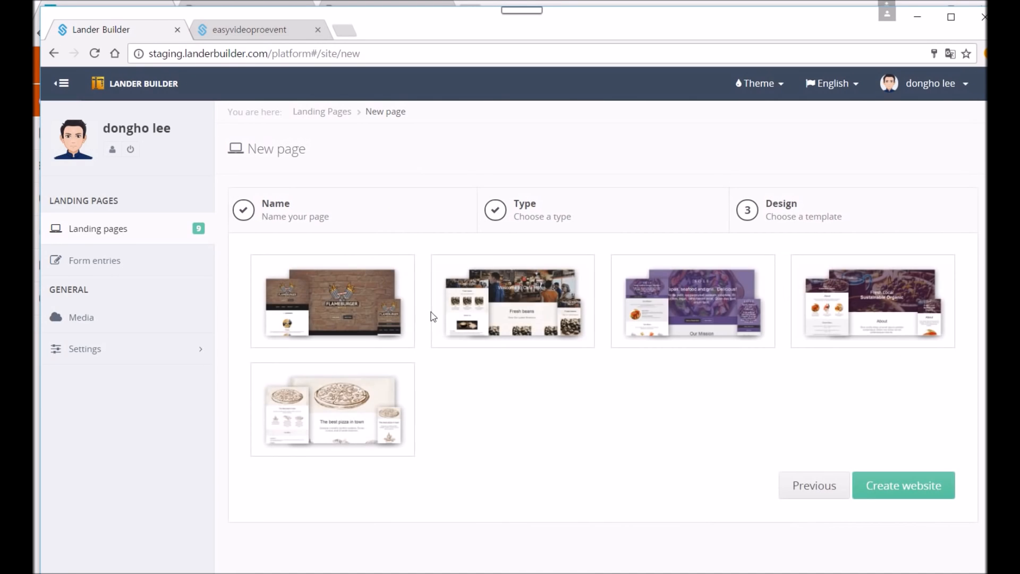
left_click(815, 485)
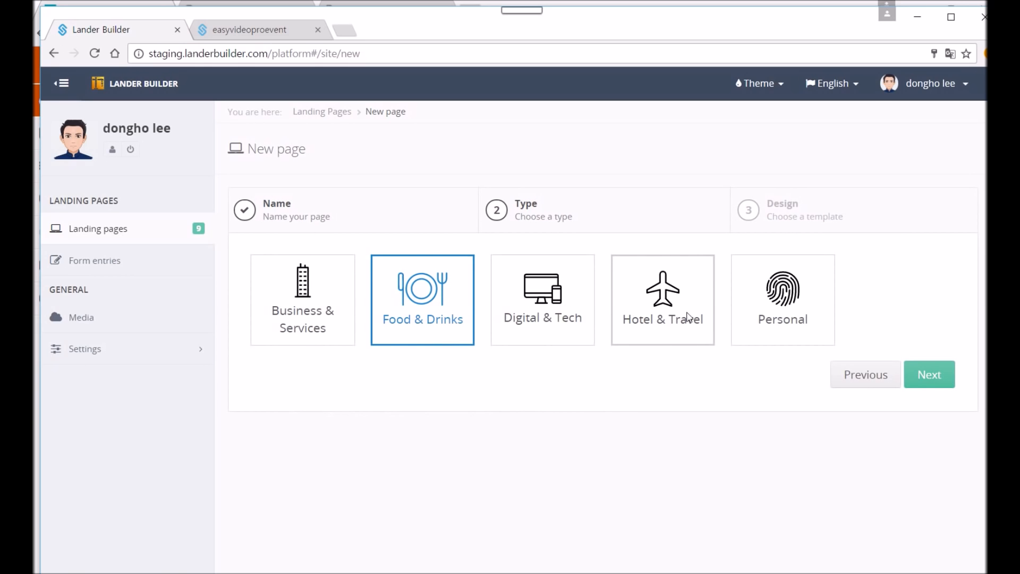
left_click(790, 319)
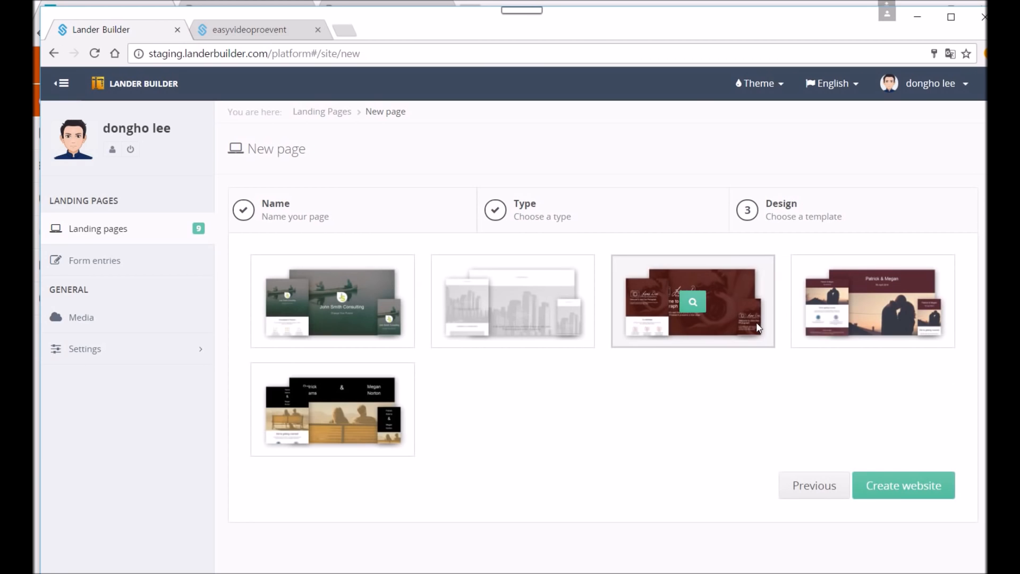
left_click(801, 486)
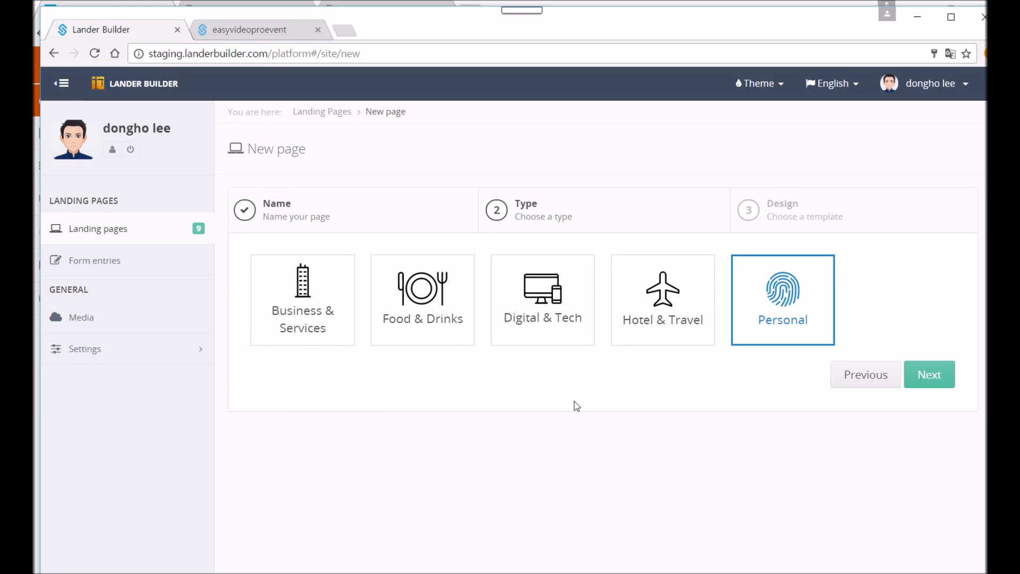
- Choose the Digital & Tech type, preview the "Be amazed by our newest app" template, and create the website with it
left_click(544, 305)
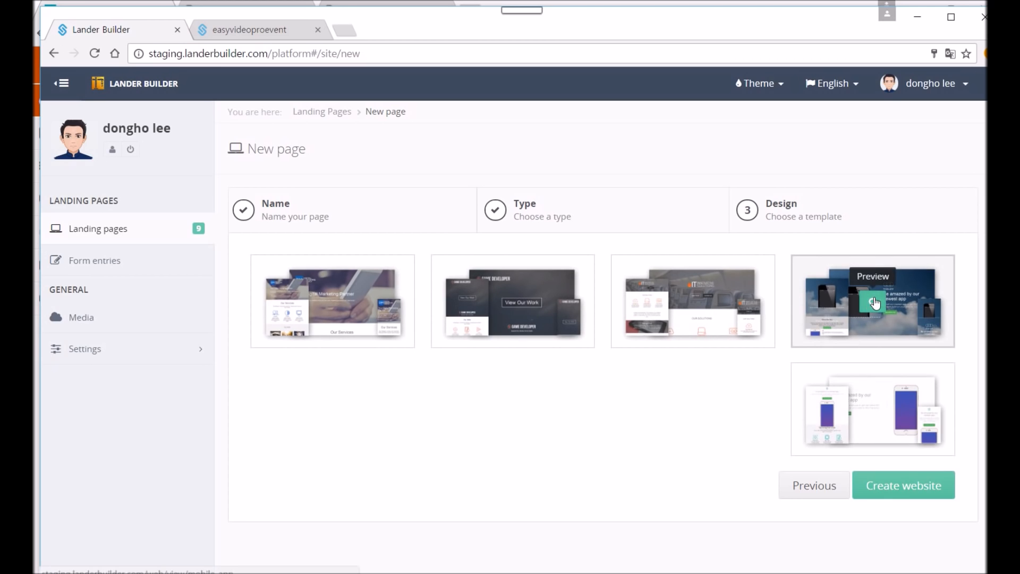
left_click(846, 300)
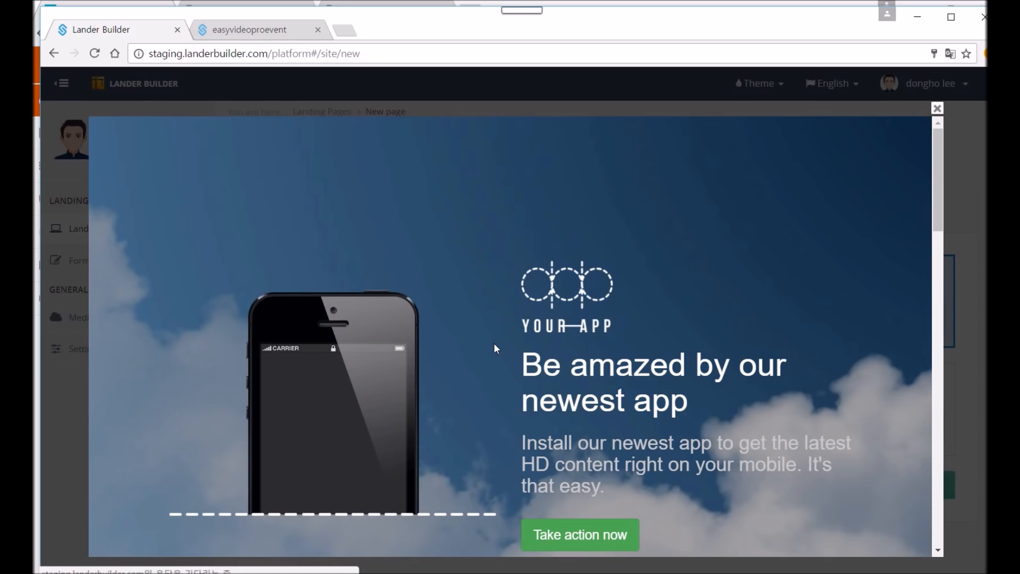
left_click(937, 108)
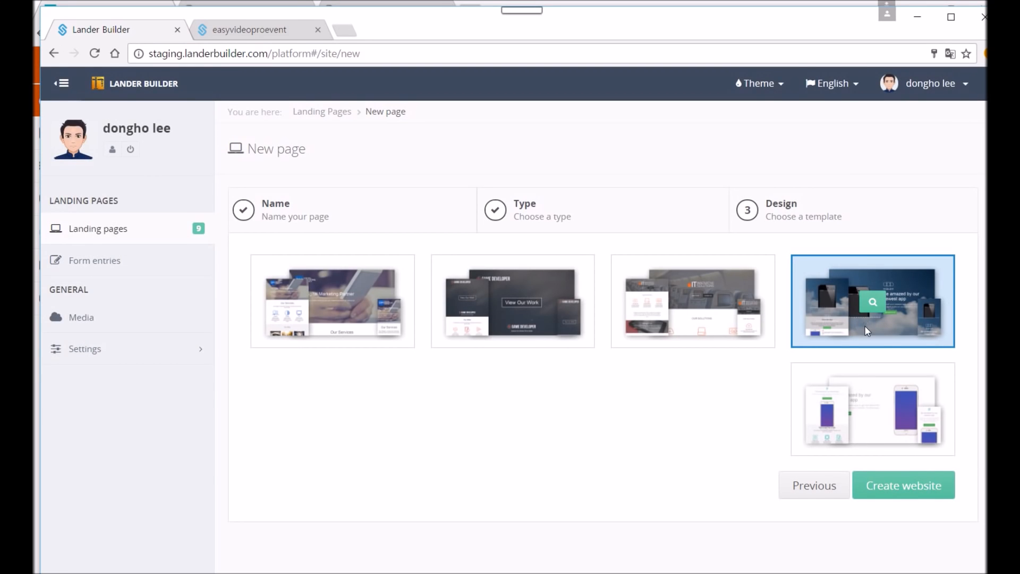
left_click(891, 491)
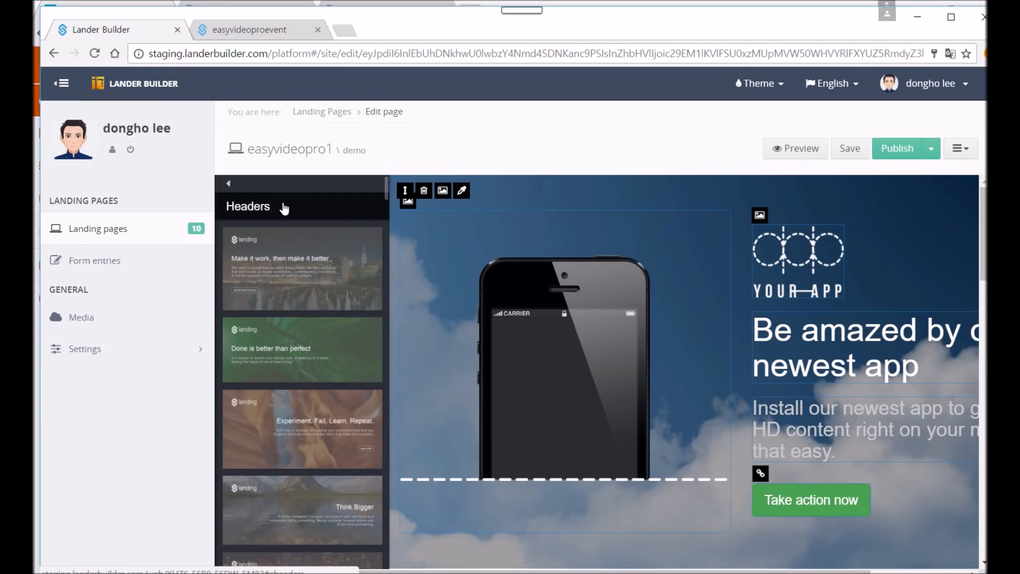
- Look through the available section blocks and check the header of the published easyvideoproevent page as a reference
left_click_drag(386, 189, 391, 327)
scroll(391, 329, "down", 5)
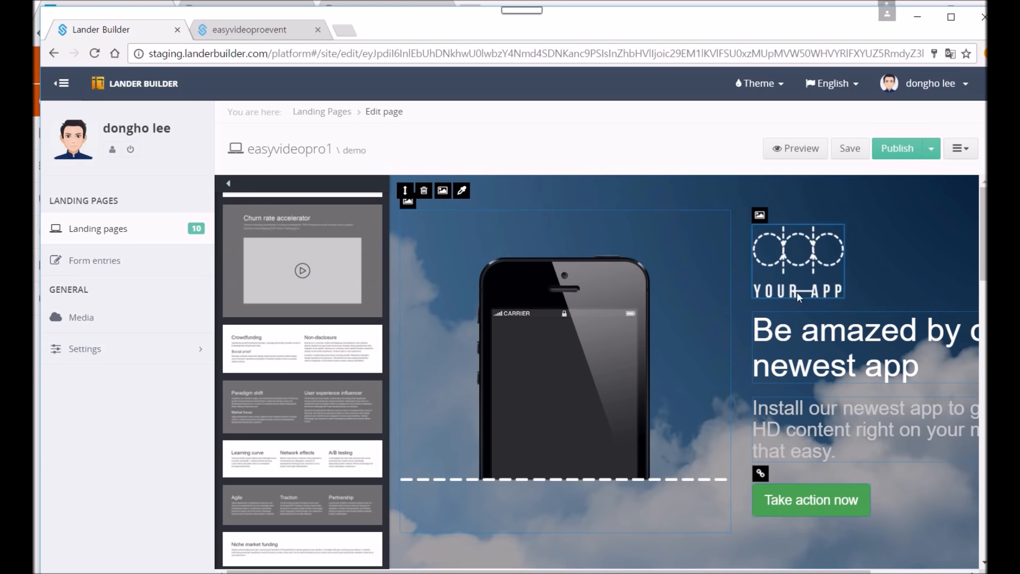
left_click(236, 31)
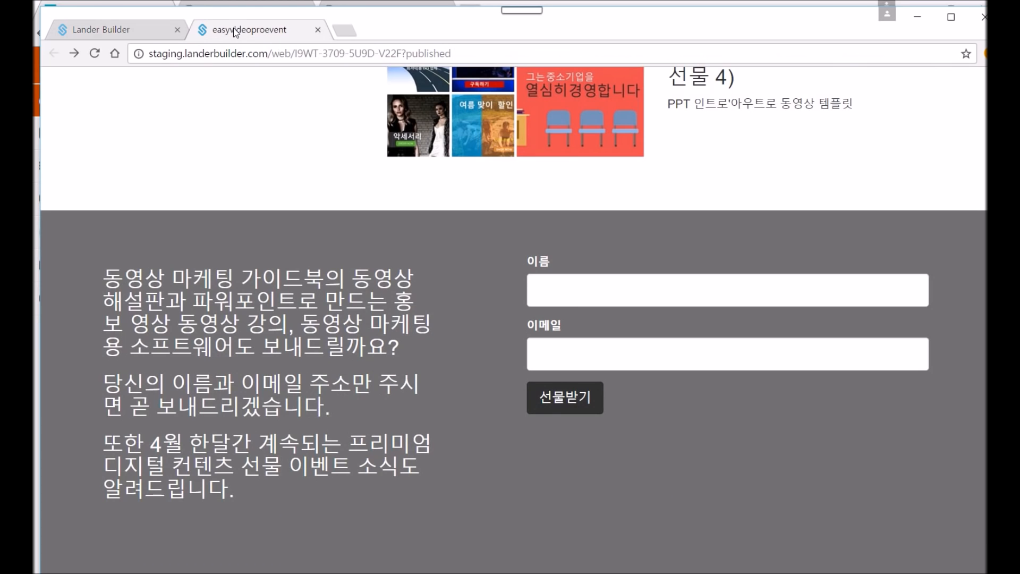
scroll(513, 319, "up", 10)
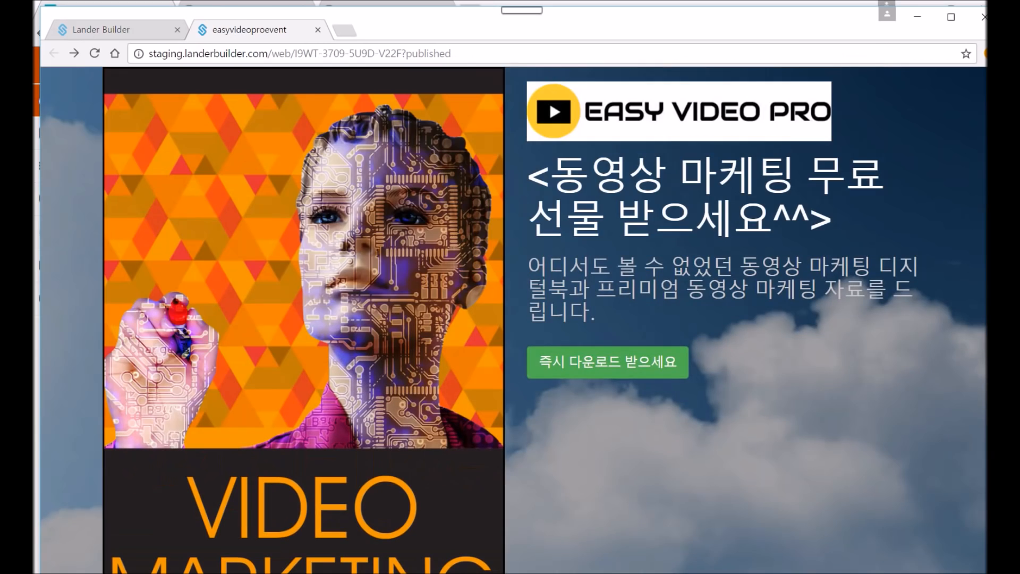
left_click(116, 31)
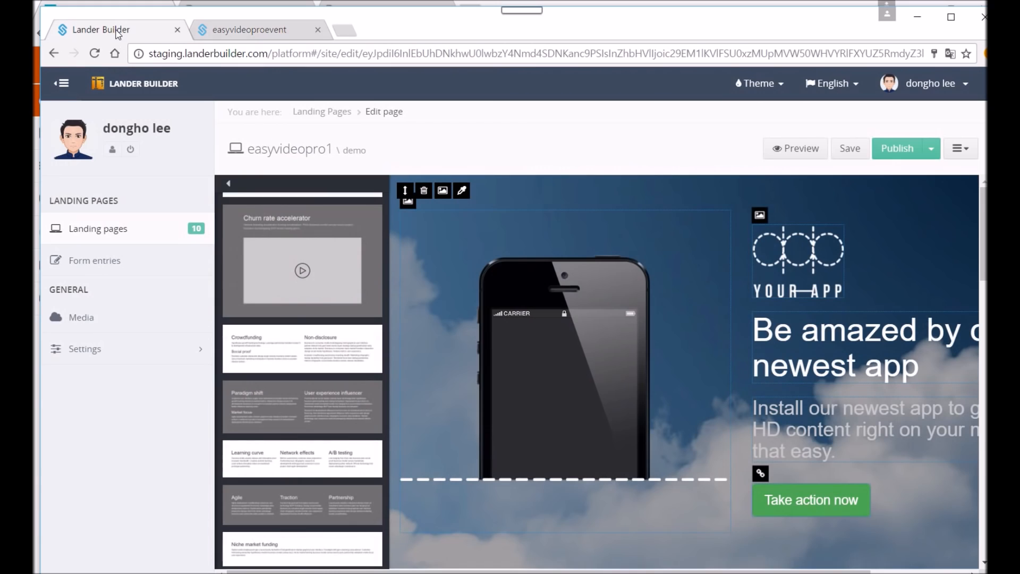
- Replace the header's phone picture with the VIDEOMARKETING cover image from My files and remove the YOUR APP logo image
left_click(407, 204)
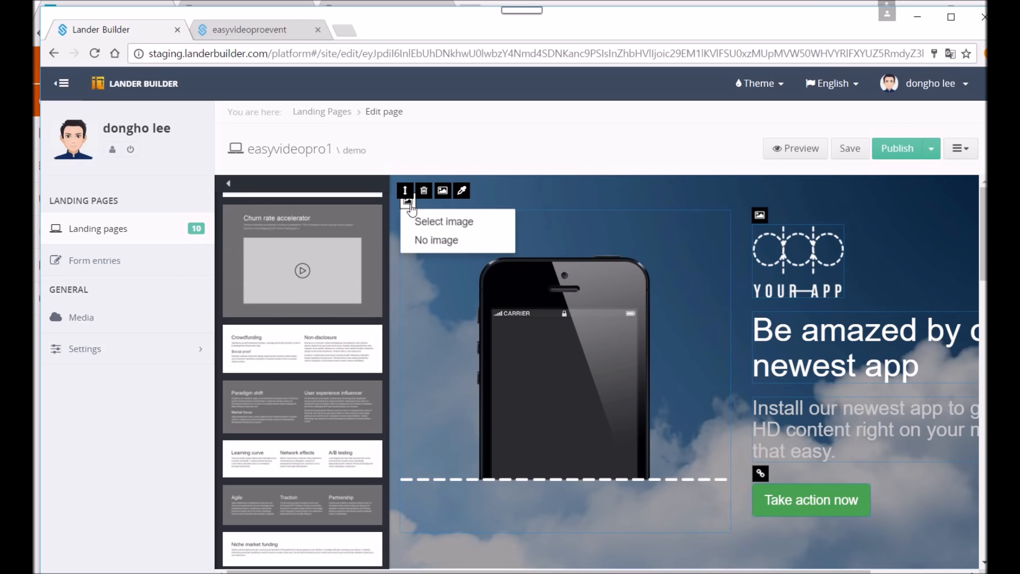
left_click(420, 221)
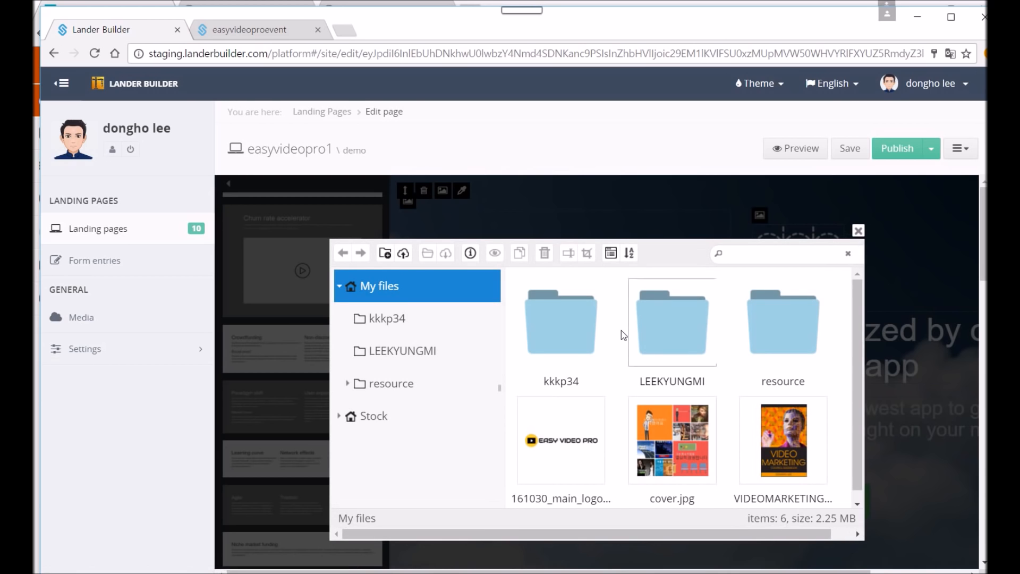
left_click(787, 443)
double_click(786, 443)
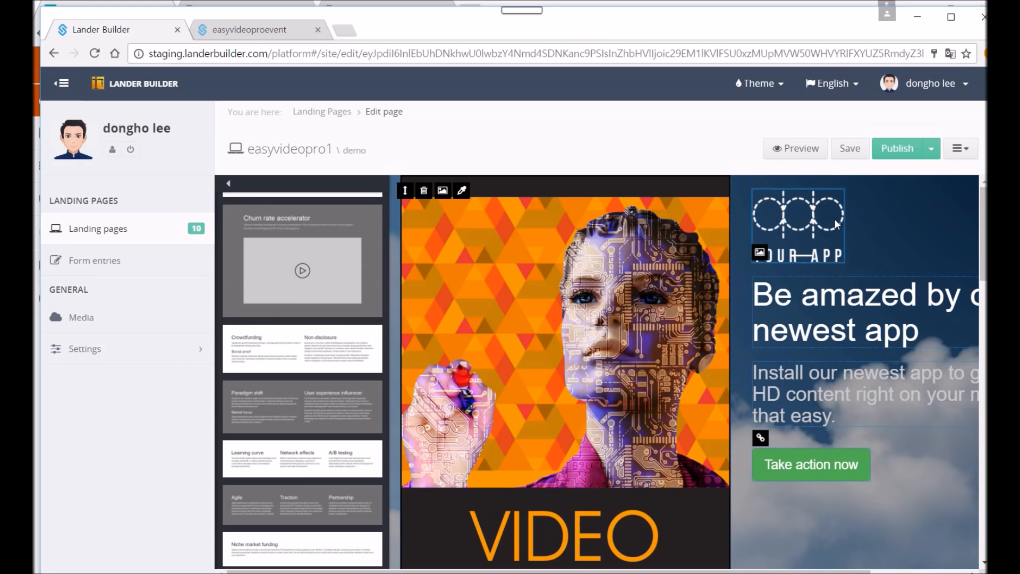
left_click(768, 254)
left_click(781, 291)
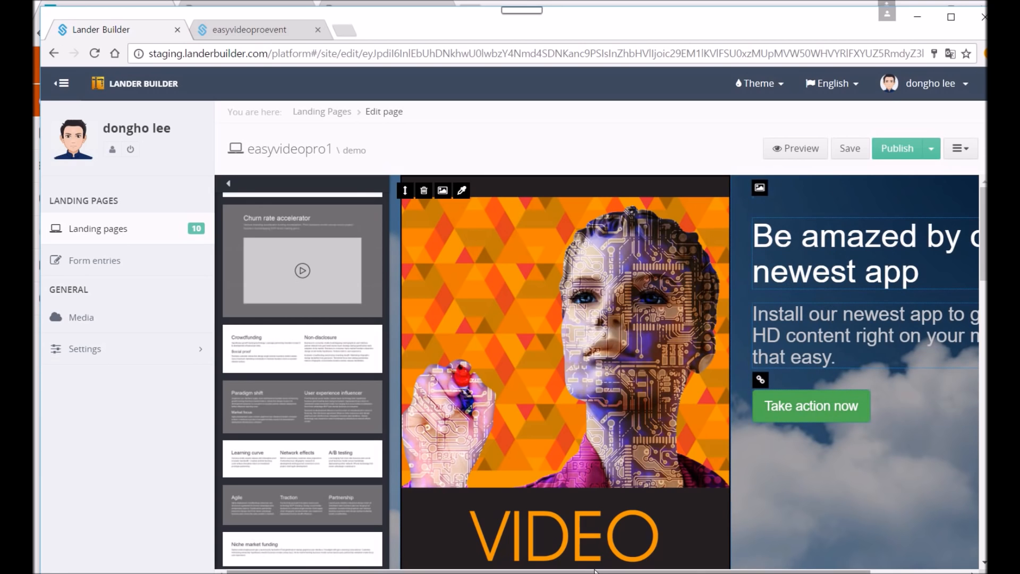
left_click_drag(595, 573, 691, 573)
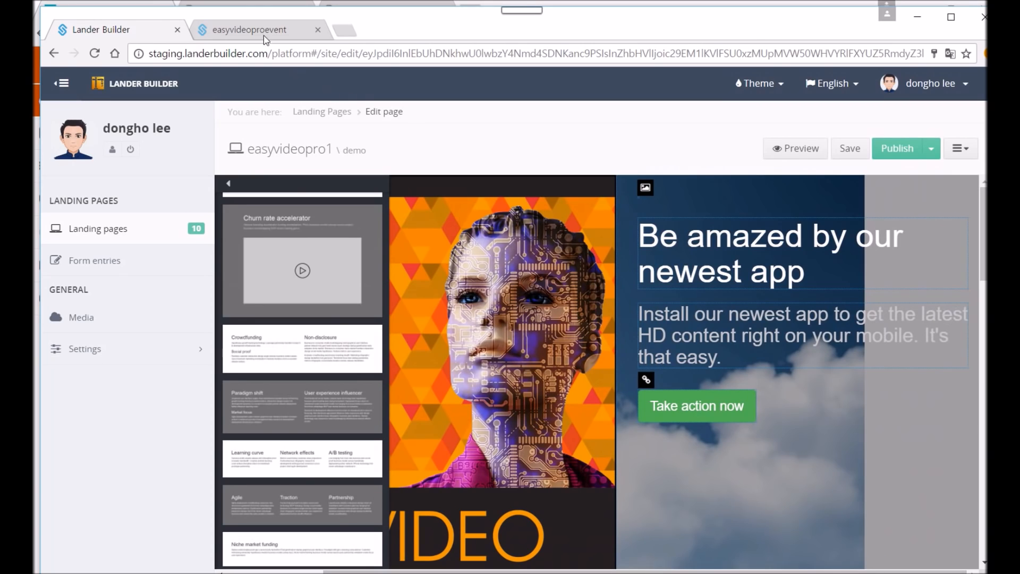
left_click(674, 239)
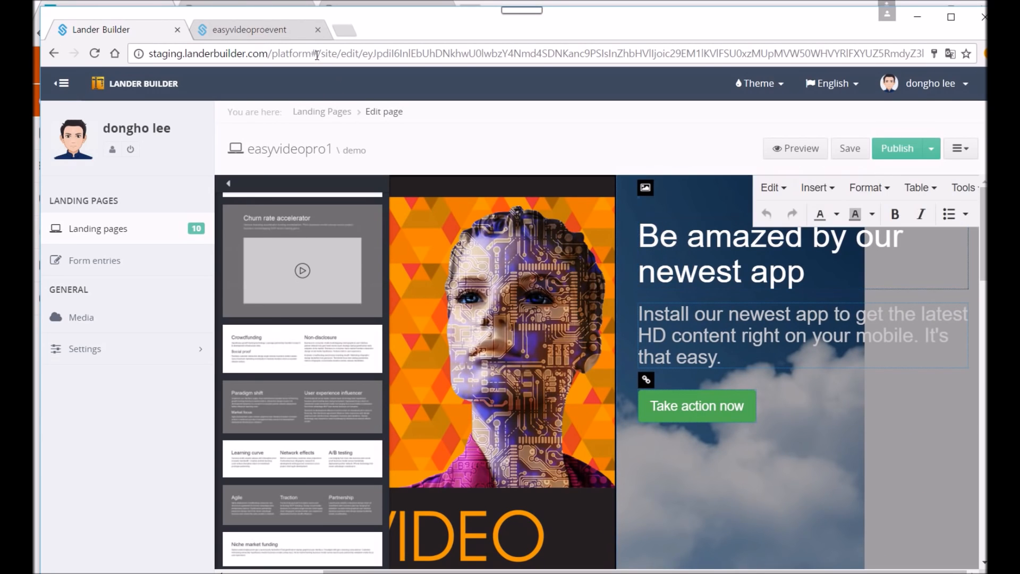
type("yyy")
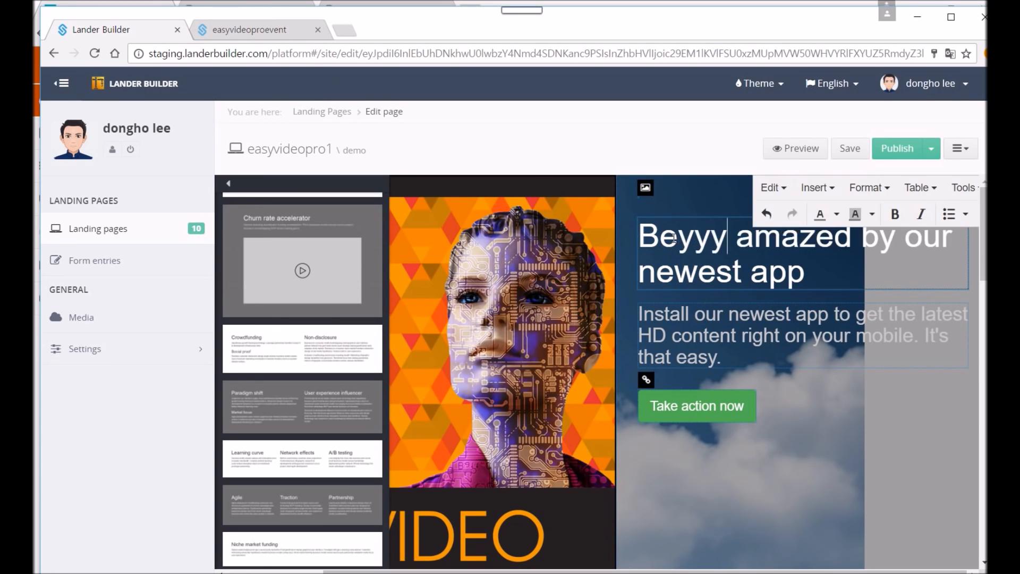
key("BackSpace")
key("BackSpace")
key("BackSpace")
key("BackSpace")
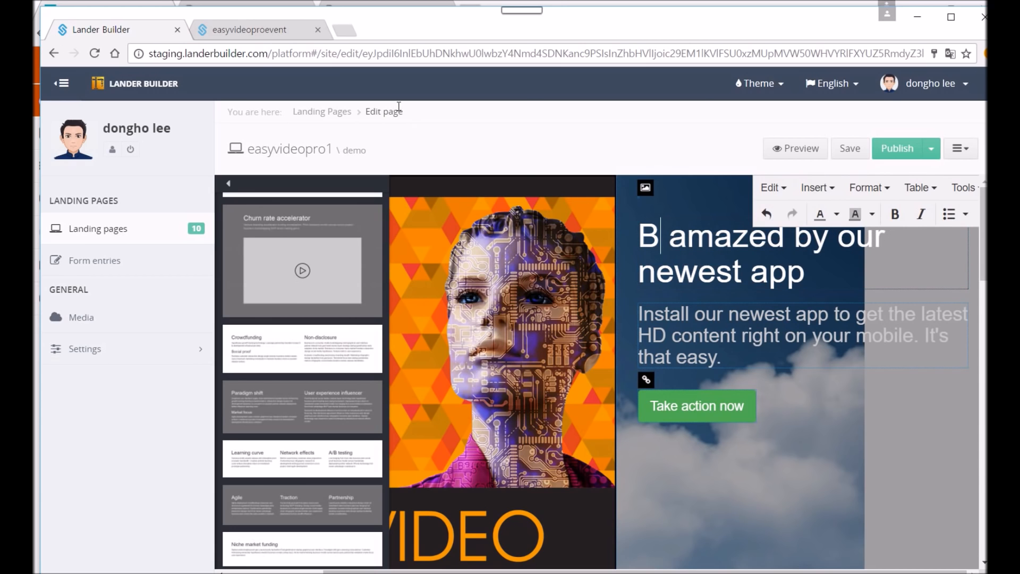
- Replace the header's headline with "<동영상 마케팅 무료 선물 받으세요^^>" copied from the published easyvideoproevent page
left_click(232, 31)
left_click_drag(530, 177, 857, 223)
key("ctrl+c")
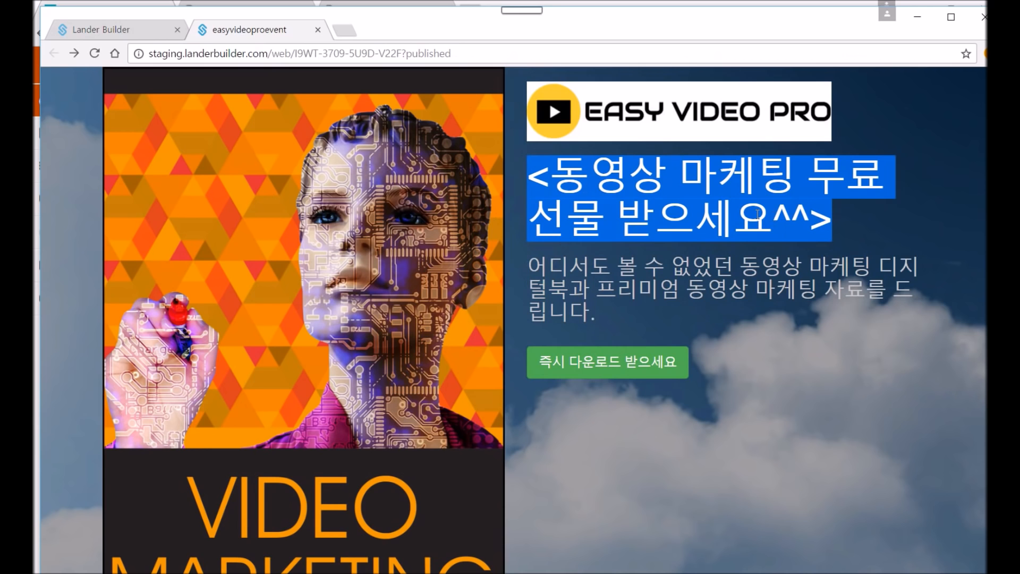
left_click(106, 29)
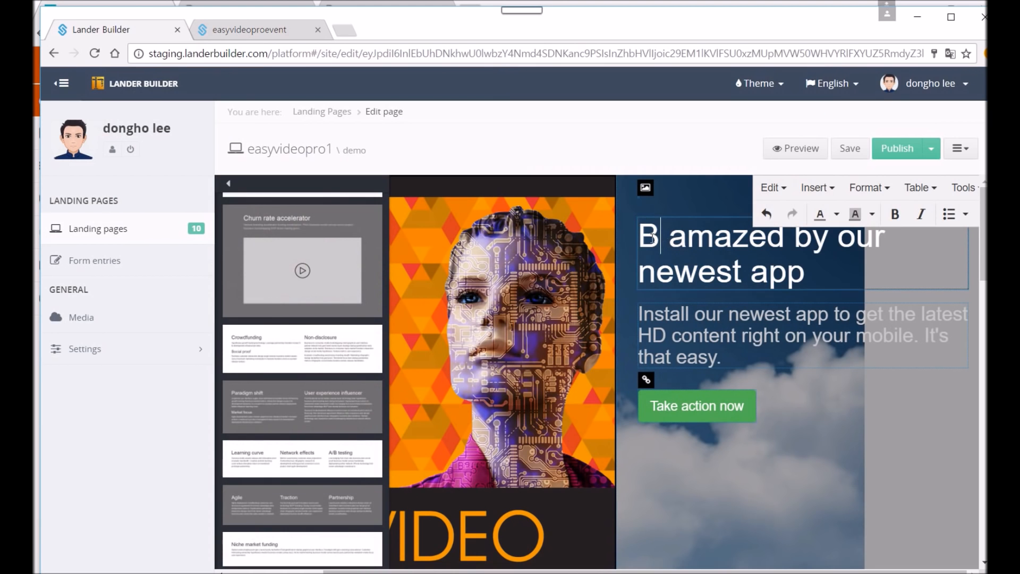
left_click_drag(694, 249, 844, 293)
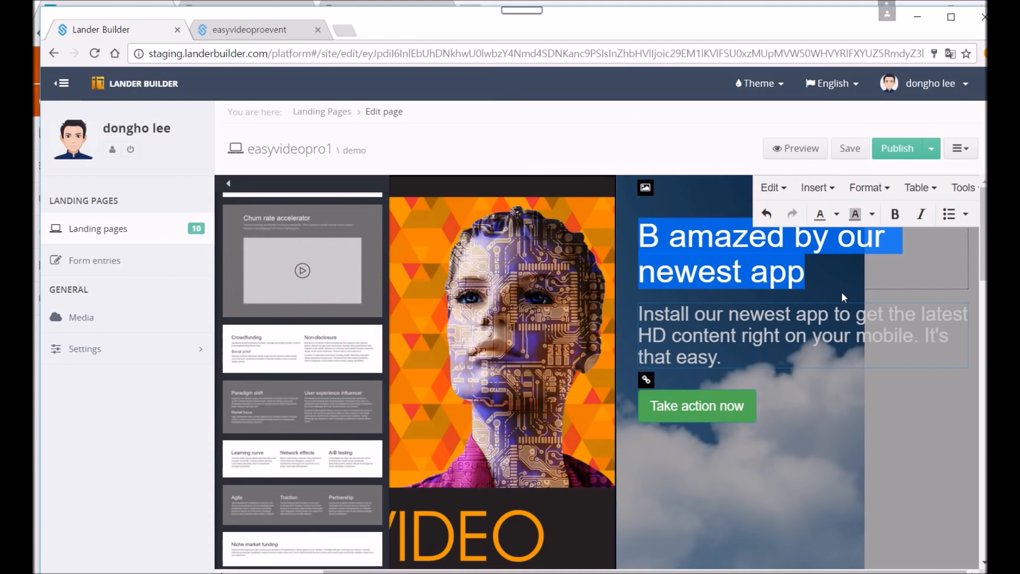
key("ctrl+v")
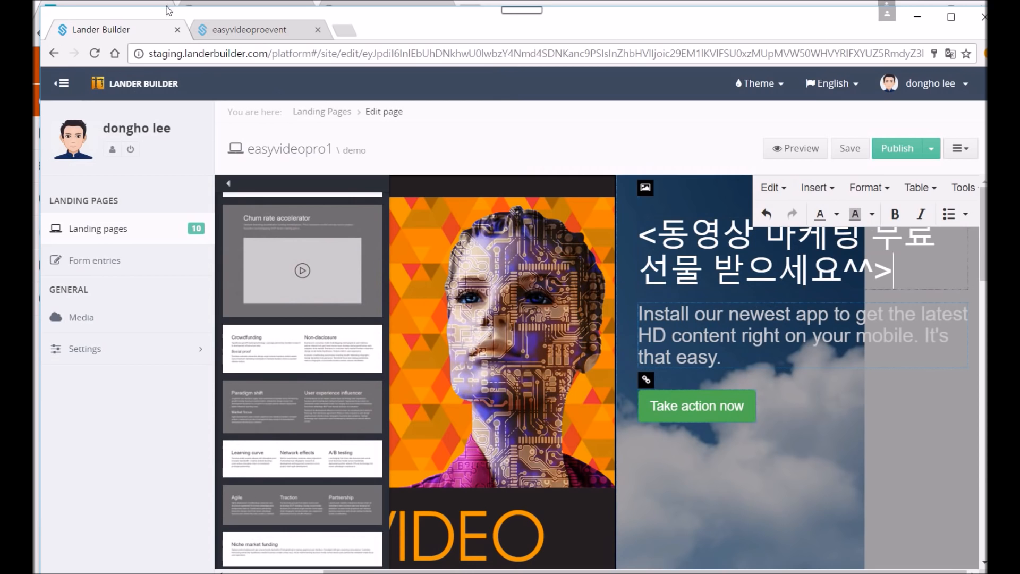
- Replace the header's description with "어디서도 볼 수 없었던 동영상 마케팅 디지털북과 프리미엄 동영상 마케팅 자료를 드립니다." copied from the easyvideoproevent page
left_click(234, 29)
left_click_drag(537, 268, 585, 293)
key("ctrl+c")
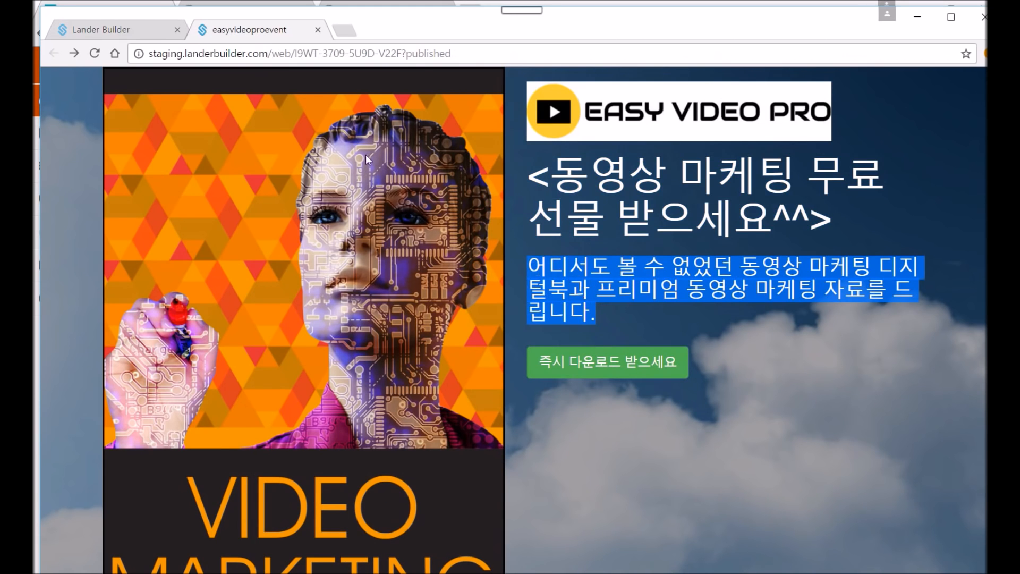
left_click(172, 32)
left_click_drag(639, 313, 748, 362)
left_click(748, 362)
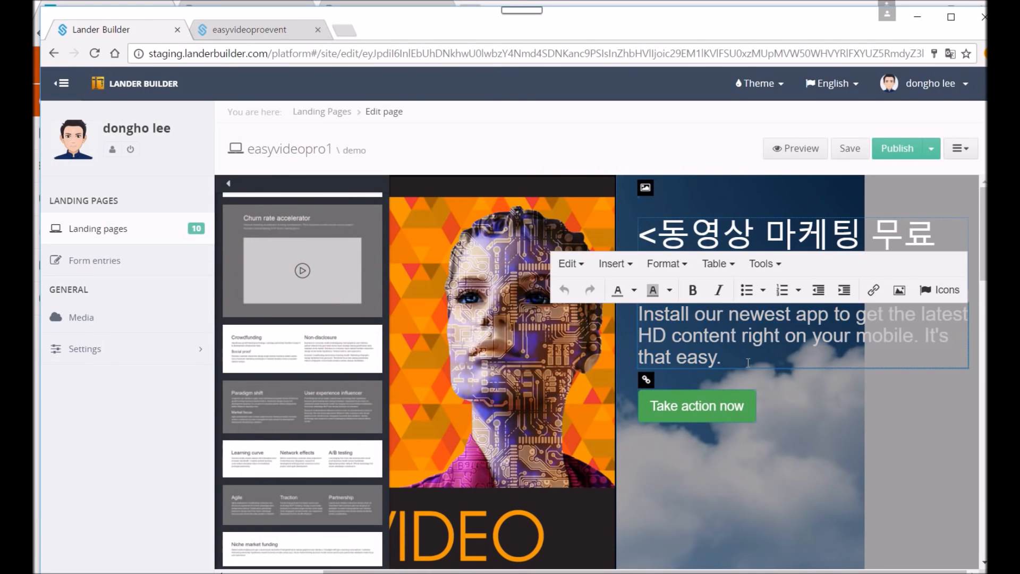
left_click_drag(722, 357, 623, 300)
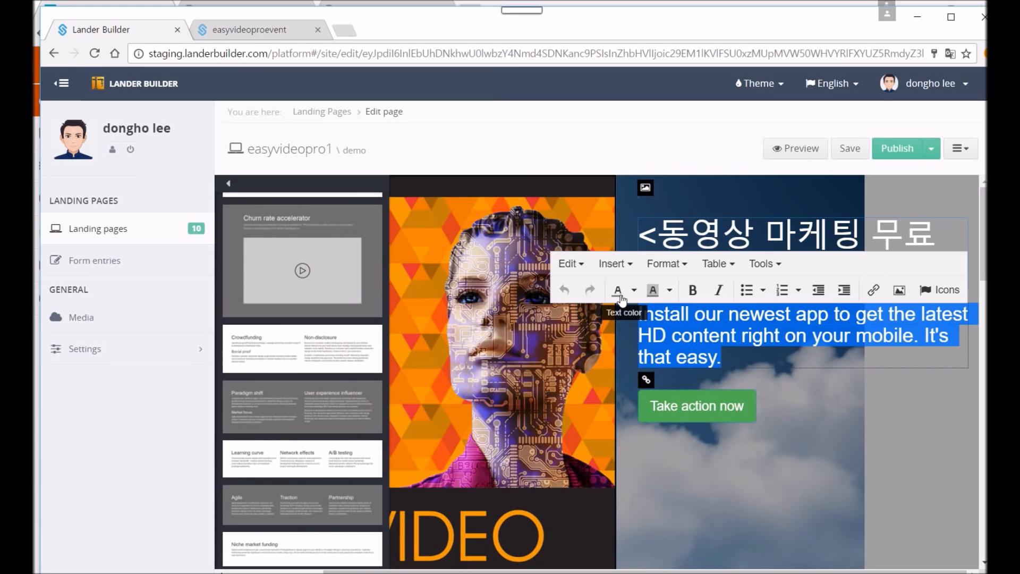
key("ctrl+v")
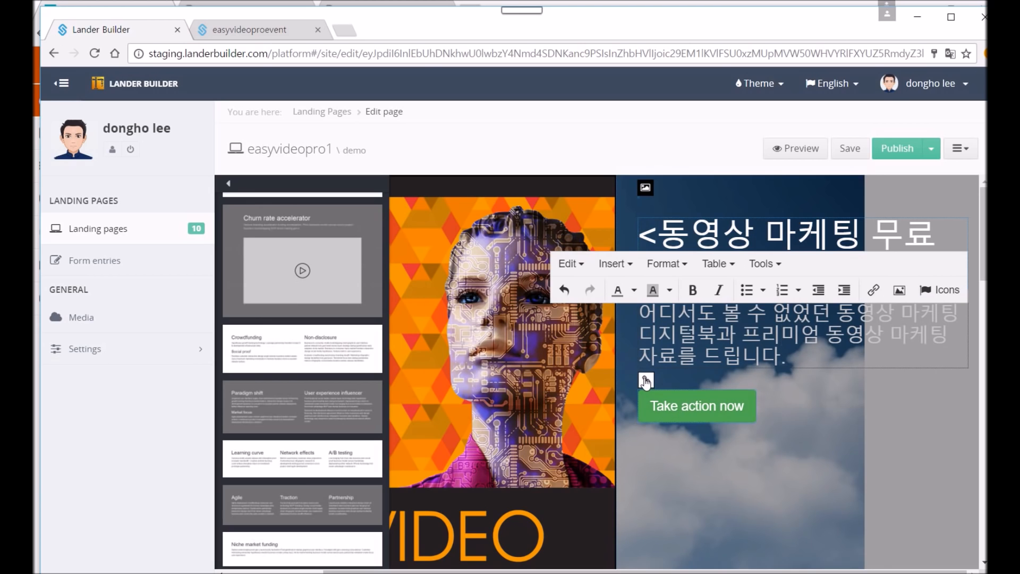
- Set the text of the header's "Take action now" button to "즉시 다운로드 받으세요"
left_click(645, 381)
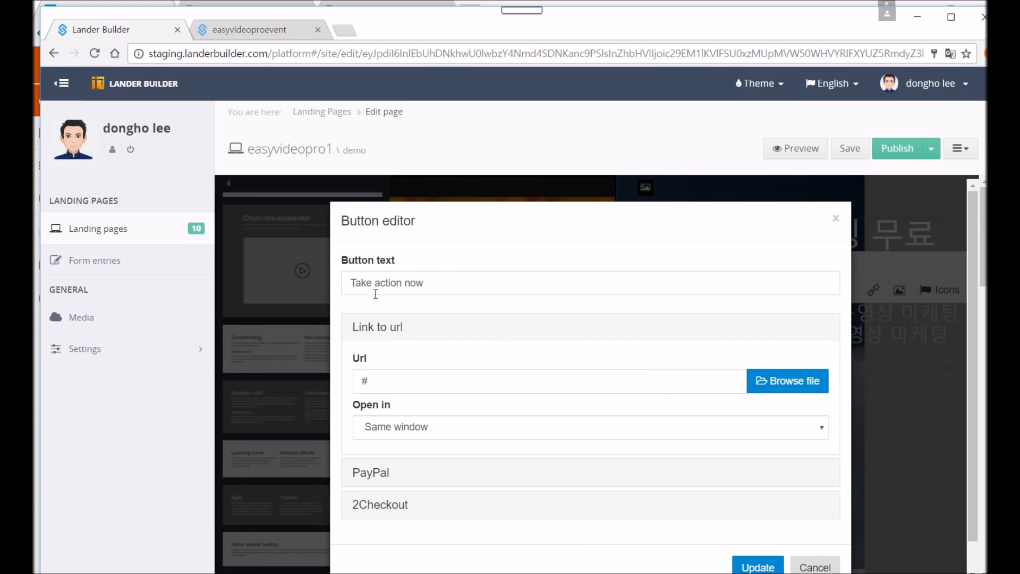
left_click_drag(447, 283, 326, 285)
type("wmr")
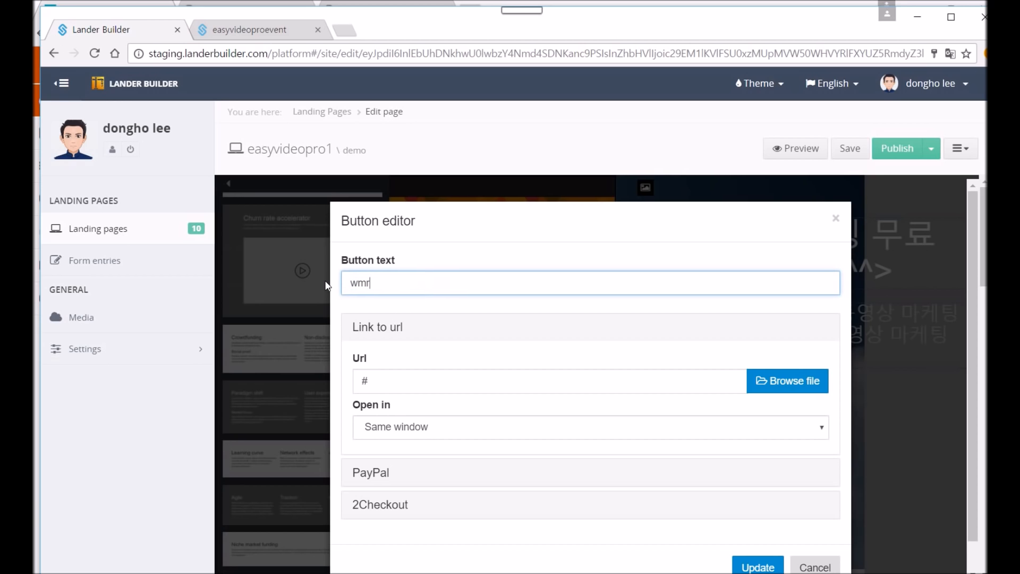
type("rtl")
type(" 다운")
type("로드 받으세요")
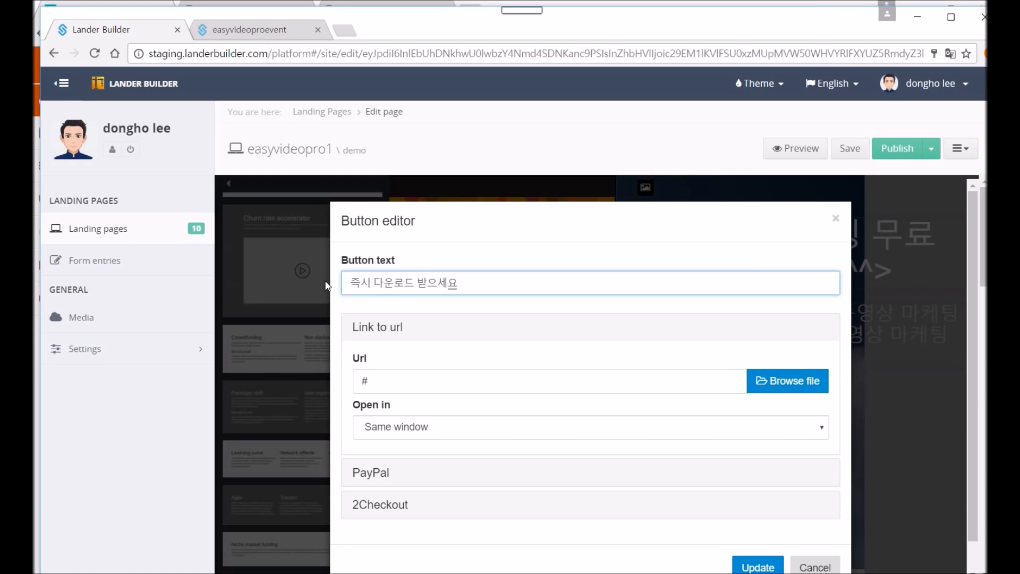
- Link the header button to the Dropbox folder address opened by the easyvideoproevent page's download button, and apply the button changes
left_click(381, 381)
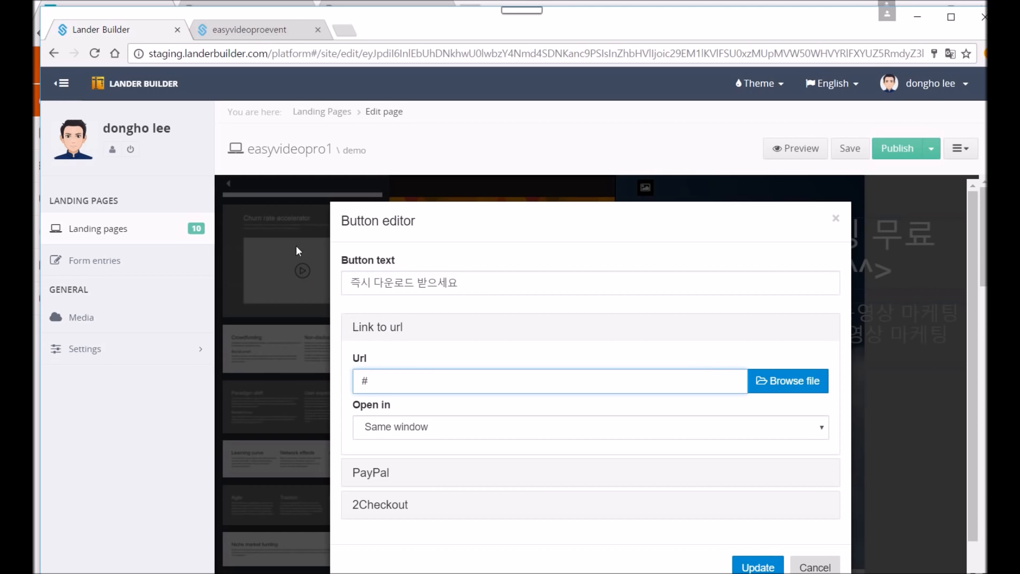
left_click_drag(386, 385, 340, 382)
left_click(275, 29)
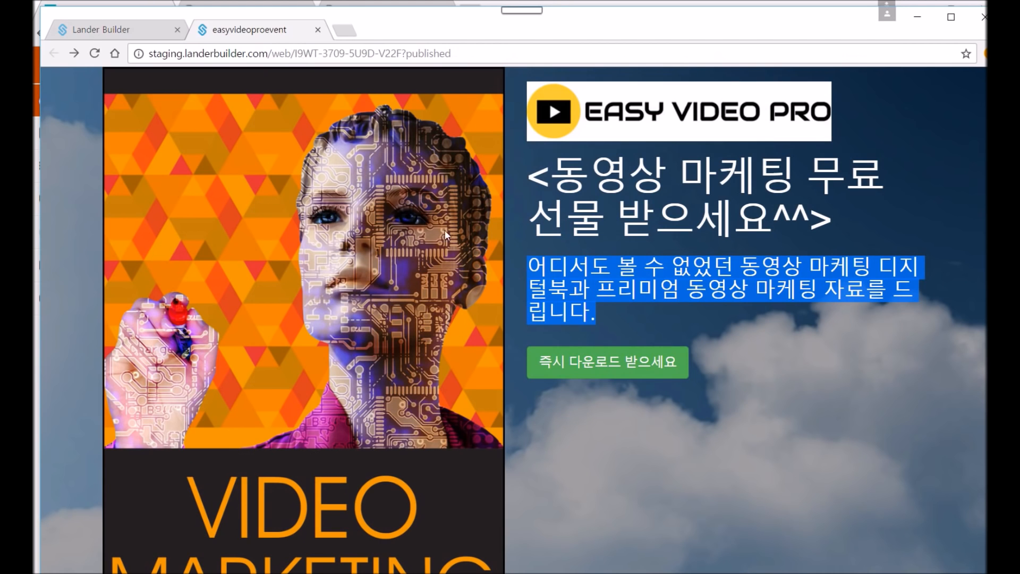
left_click(588, 362)
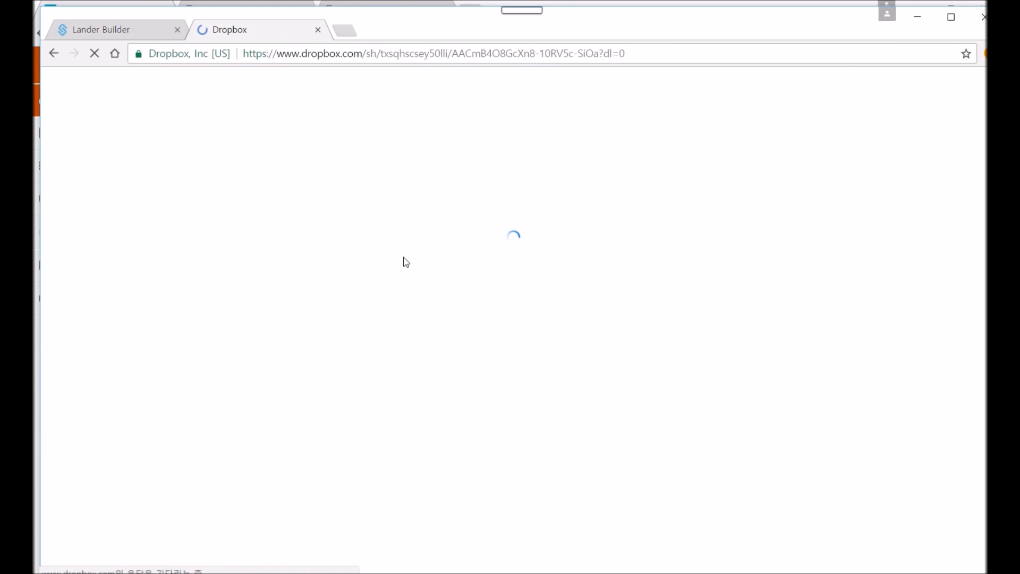
left_click(336, 57)
key("ctrl+c")
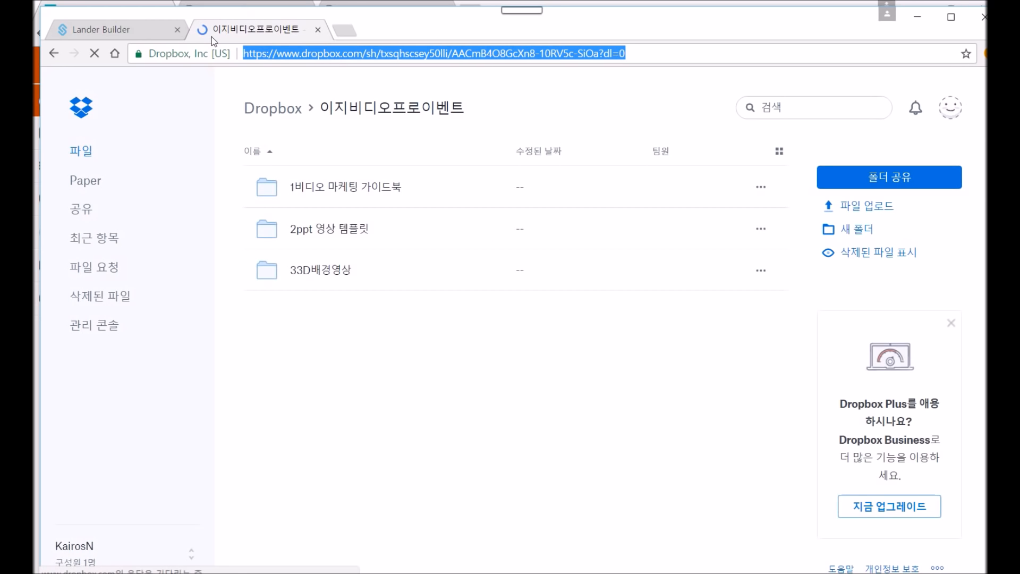
left_click(53, 54)
left_click(106, 29)
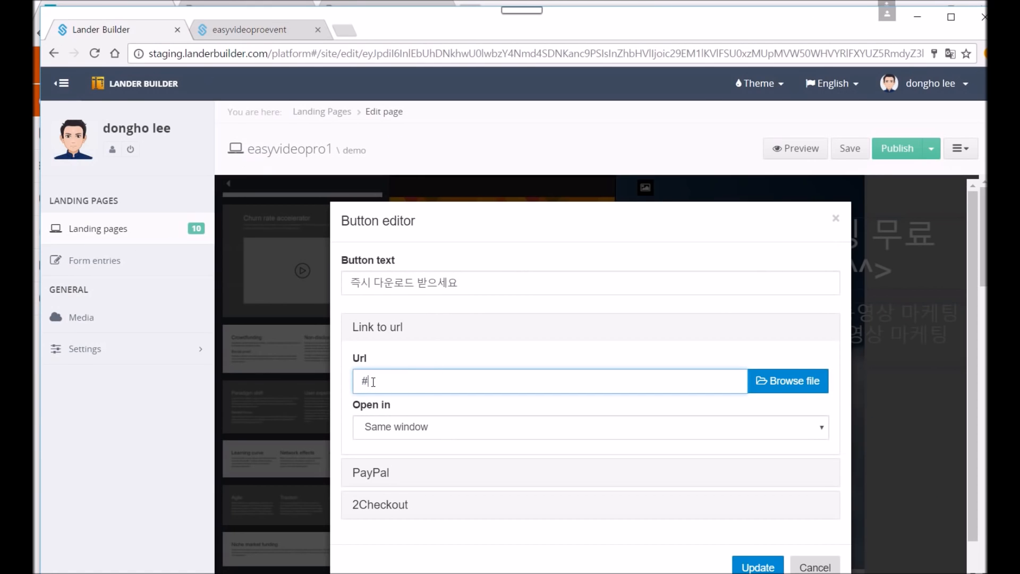
key("ctrl+v")
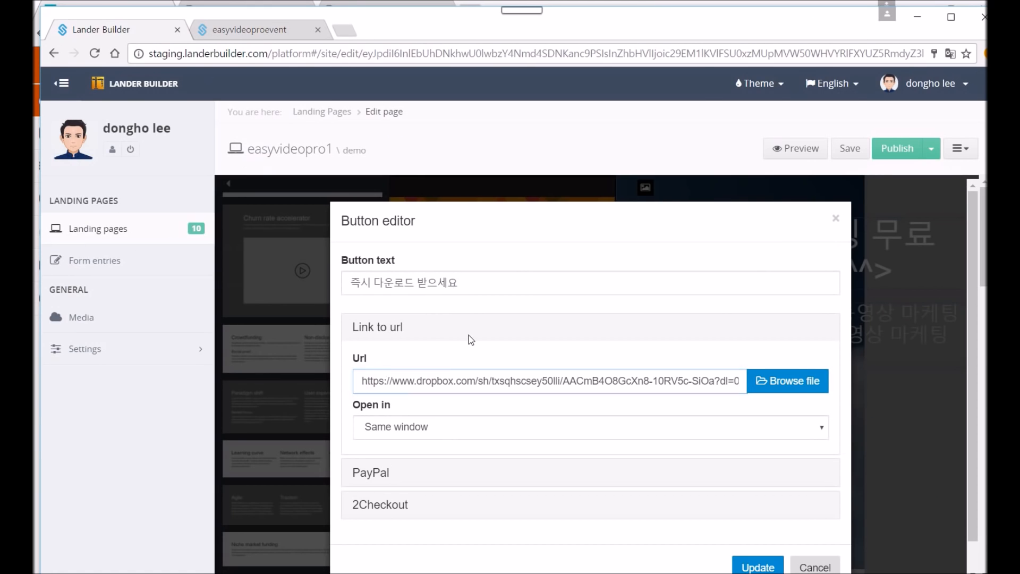
left_click_drag(974, 292, 984, 341)
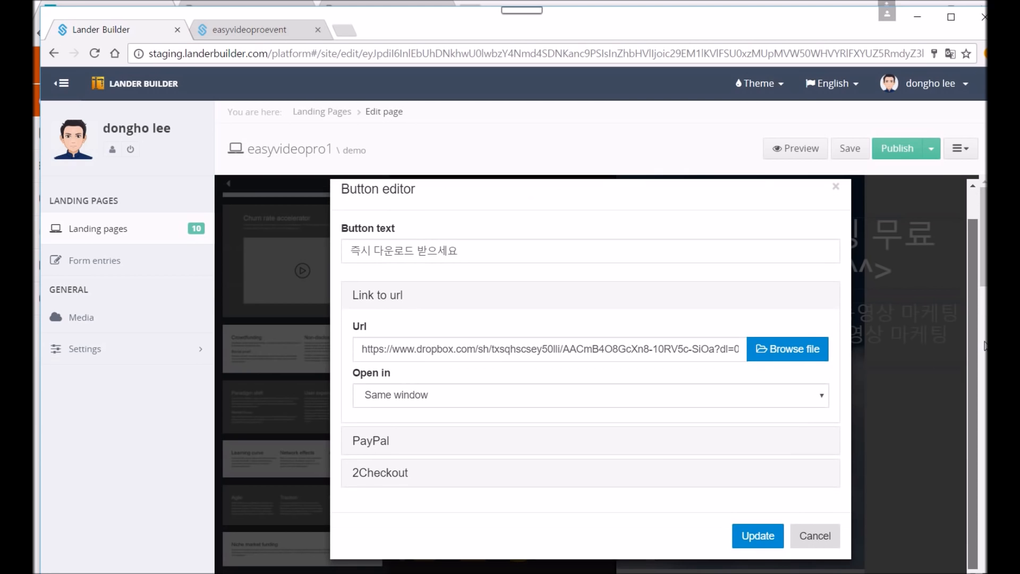
left_click(758, 535)
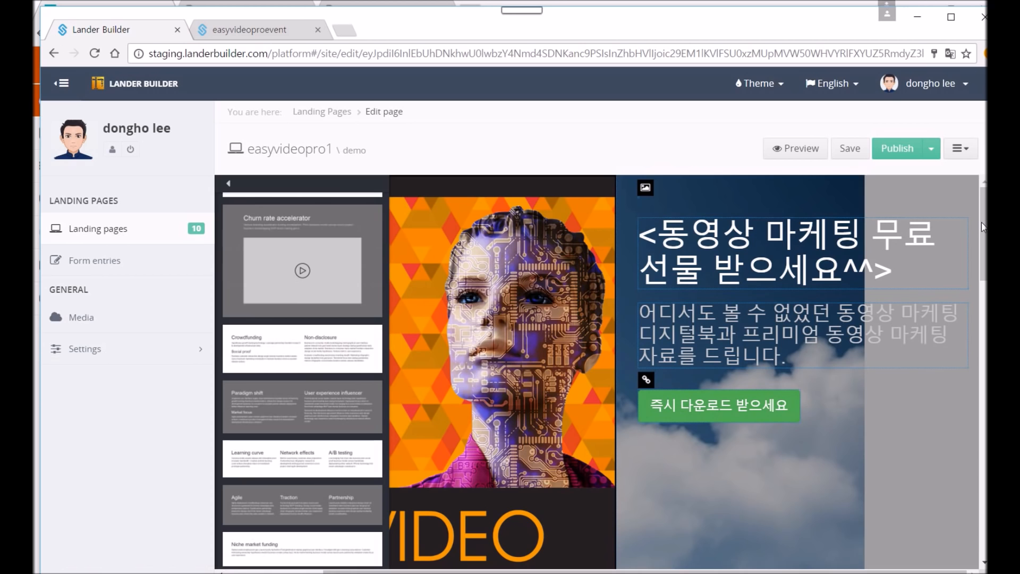
- Replace the phone picture in the "About the App" section with cover.jpg from My files
left_click_drag(982, 228, 983, 362)
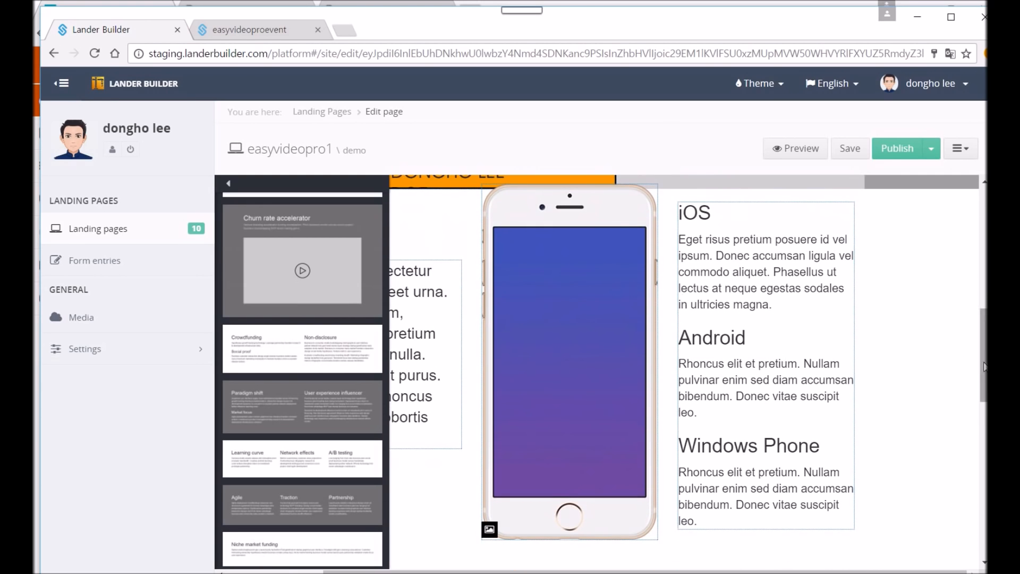
scroll(494, 273, "up", 2)
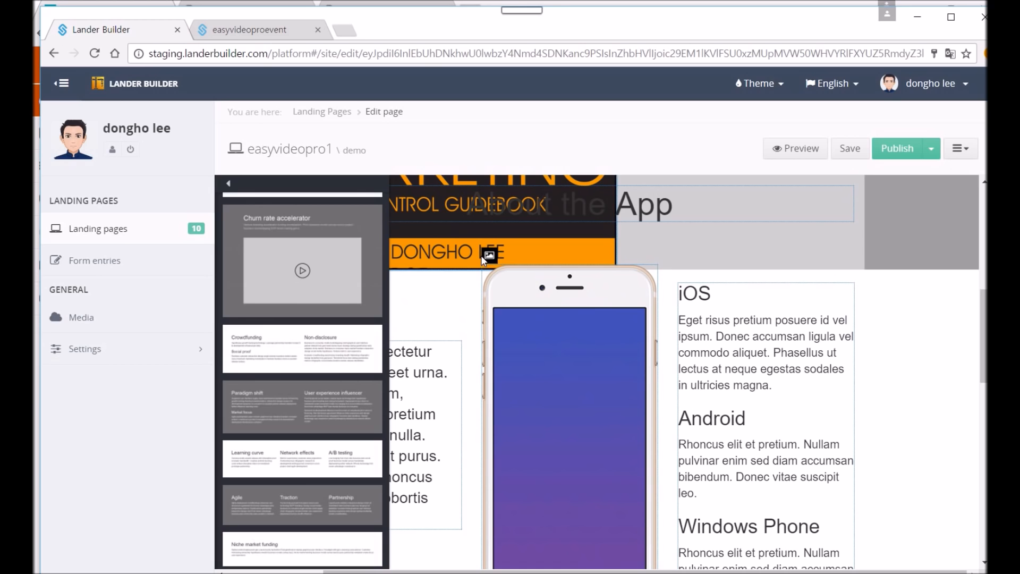
left_click(489, 256)
left_click(514, 276)
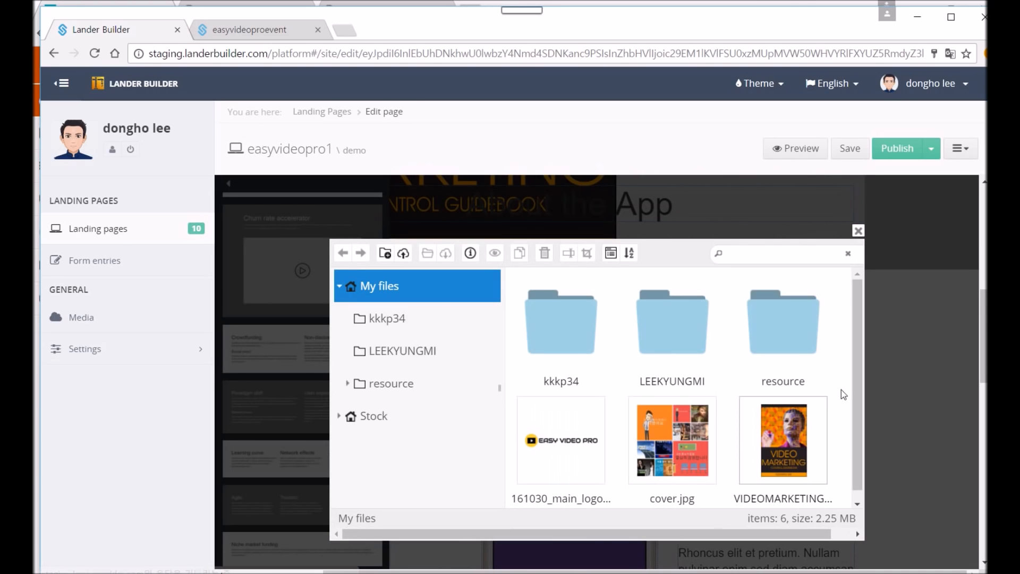
double_click(668, 447)
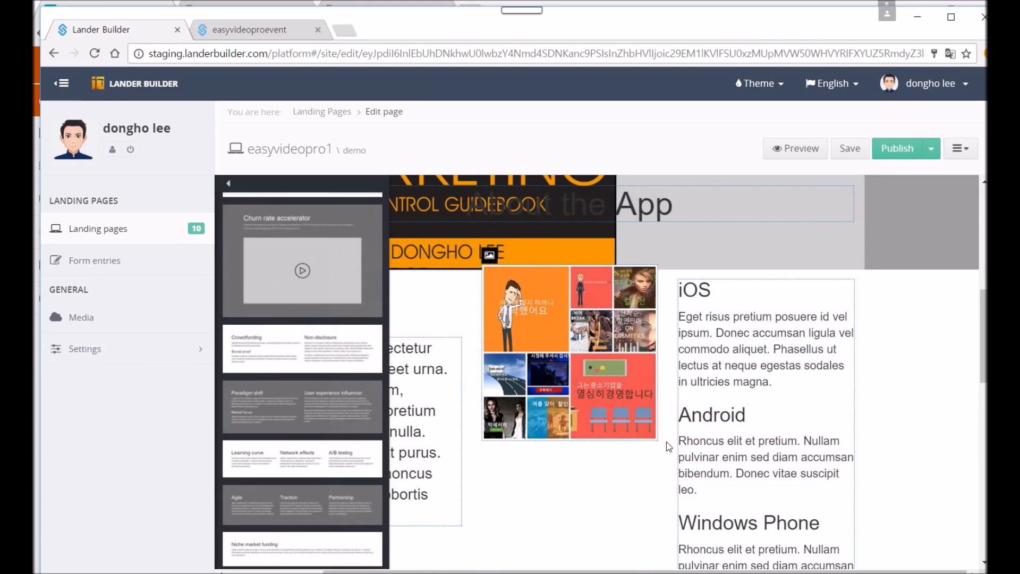
- Replace the paragraph beside the "About the App" picture with "선물 1) 동영상 마케팅 가이드북" copied from the easyvideoproevent page
scroll(983, 337, "down", 2)
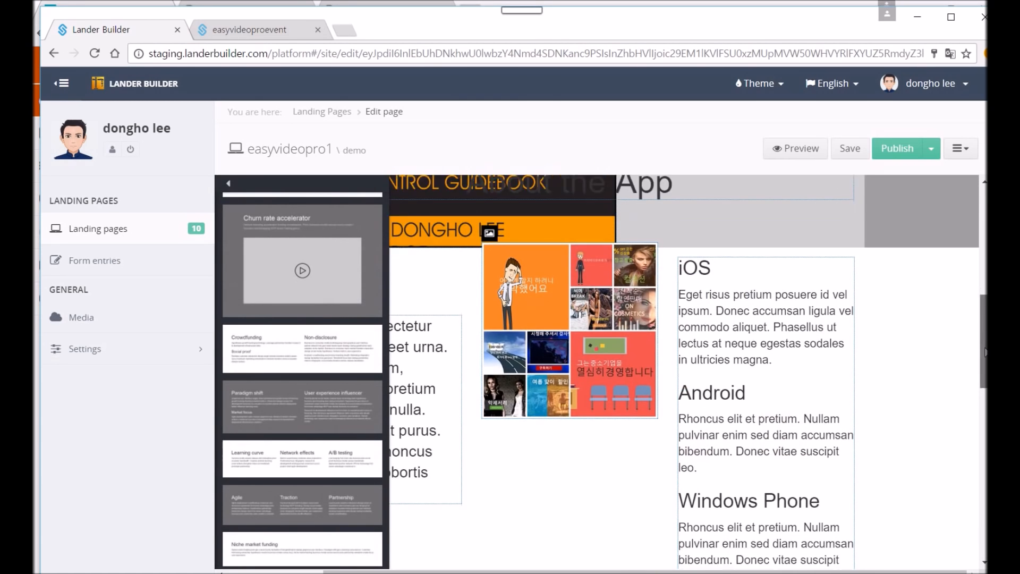
left_click_drag(797, 571, 707, 572)
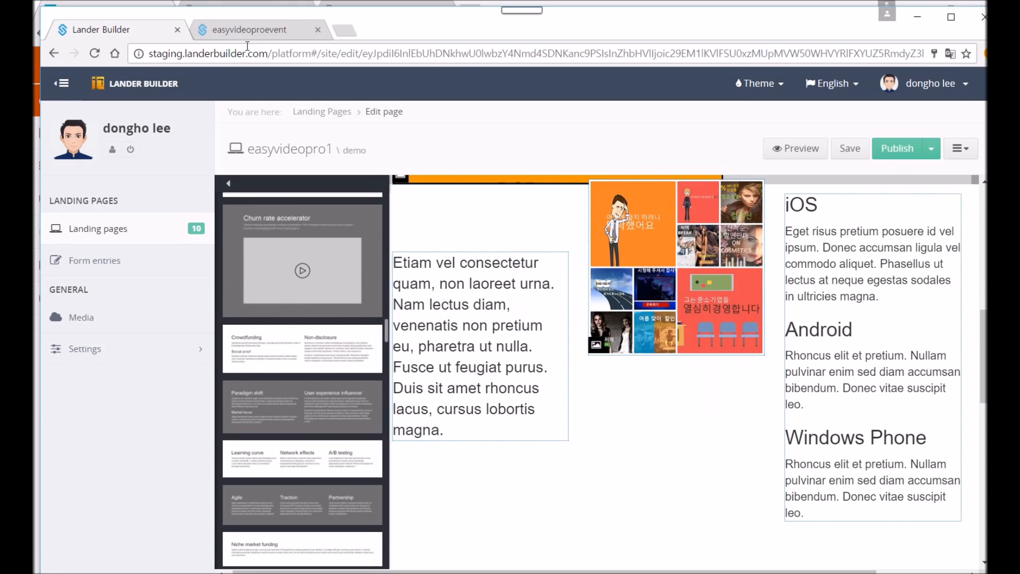
left_click(246, 30)
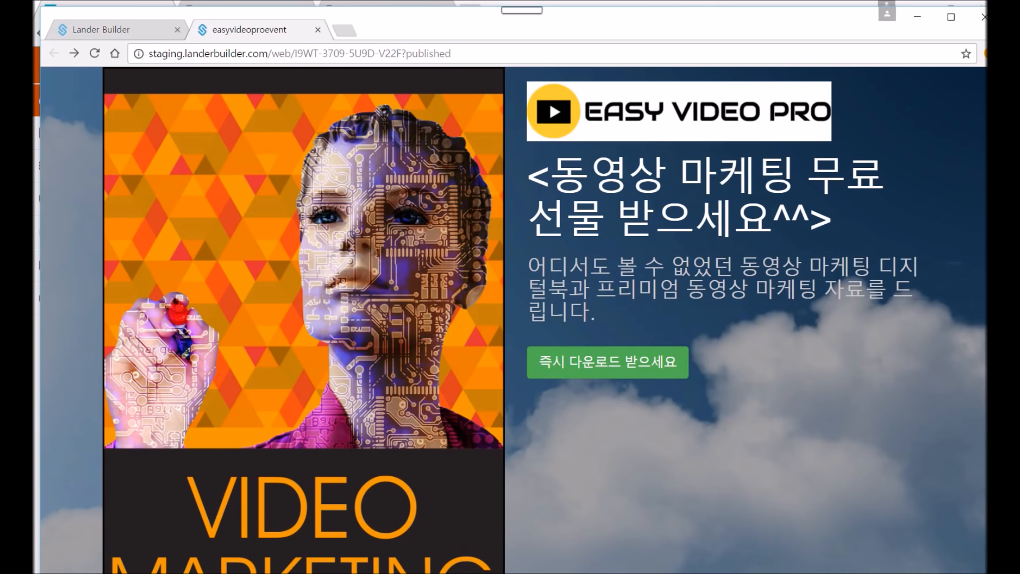
scroll(733, 380, "down", 9)
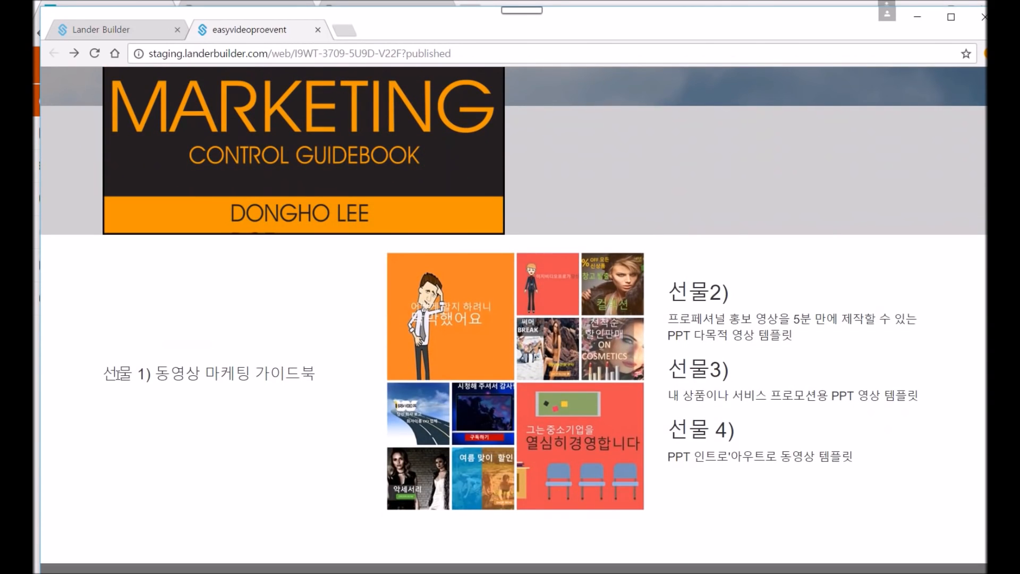
left_click_drag(106, 377, 320, 380)
key("ctrl+c")
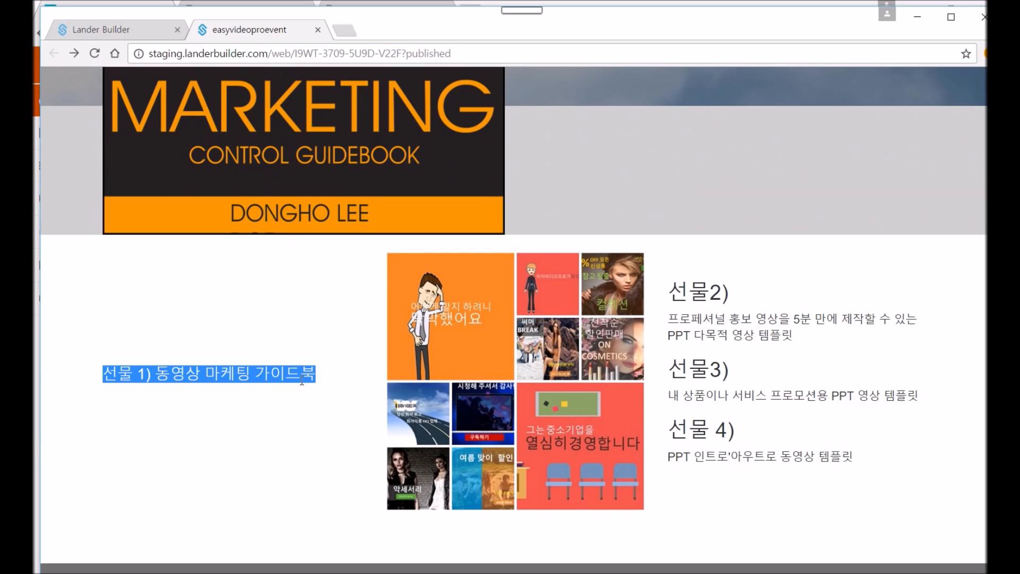
left_click(146, 26)
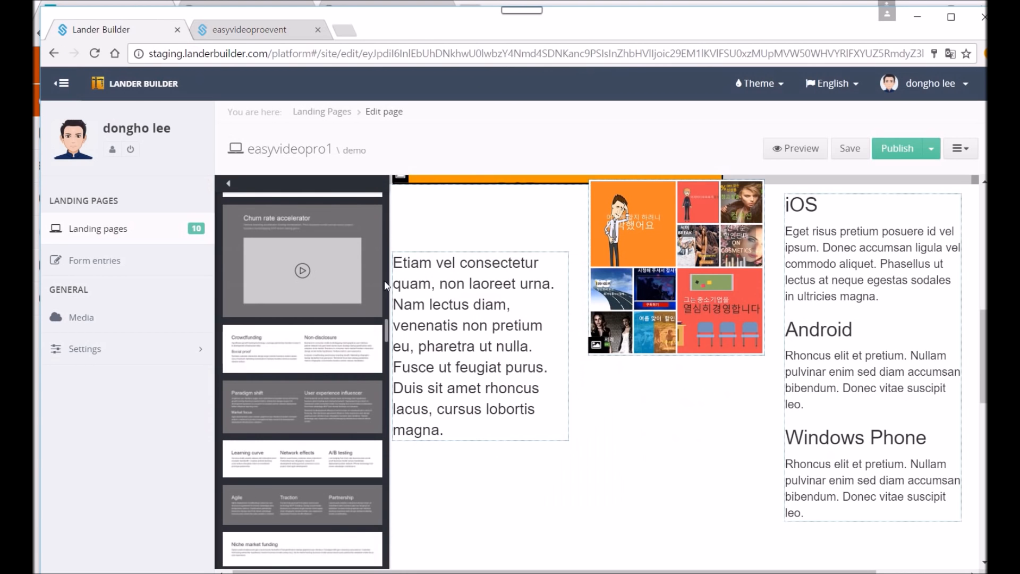
left_click_drag(396, 261, 529, 429)
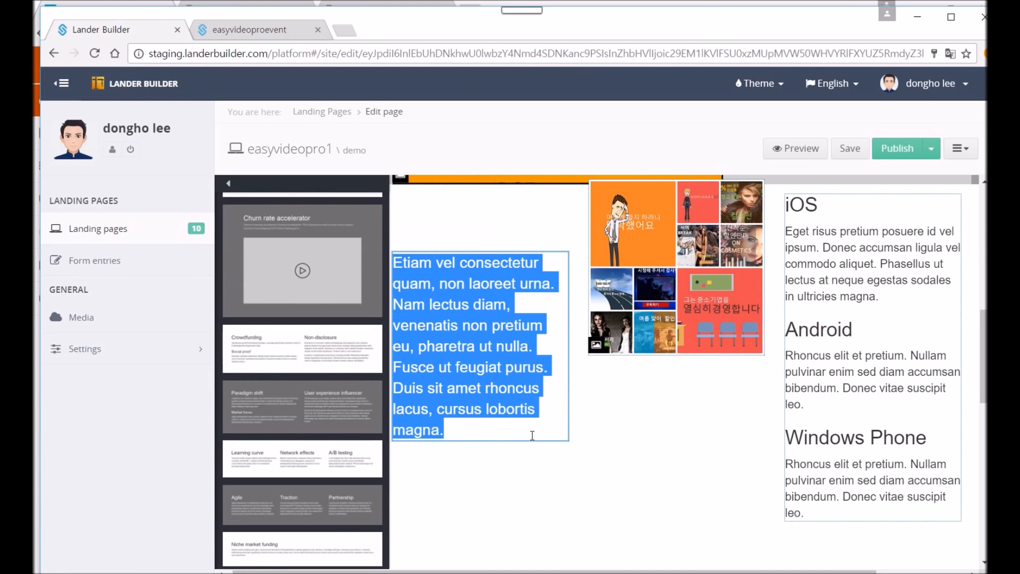
left_click(532, 435)
key("ctrl+v")
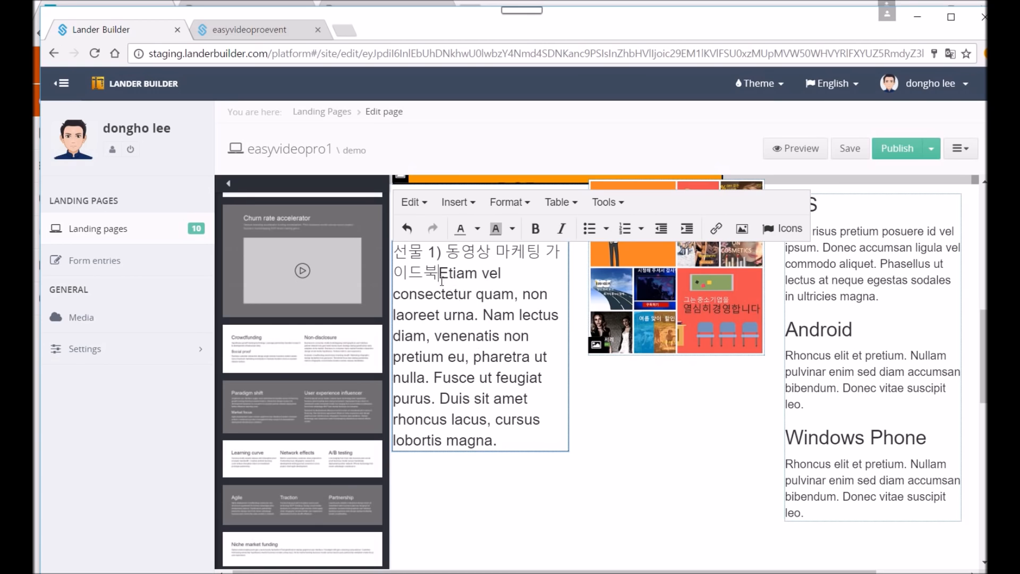
left_click_drag(439, 273, 525, 444)
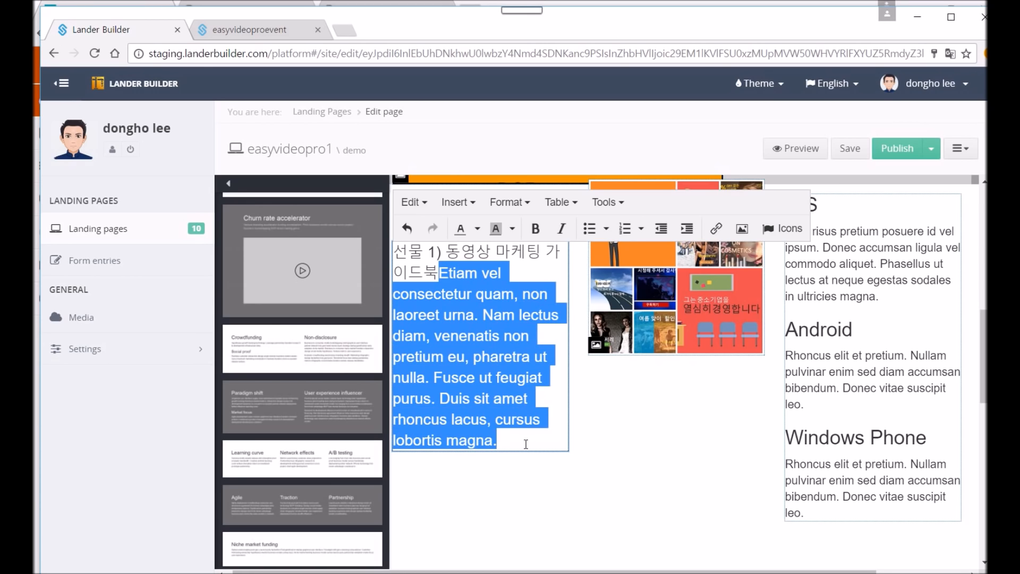
key("Delete")
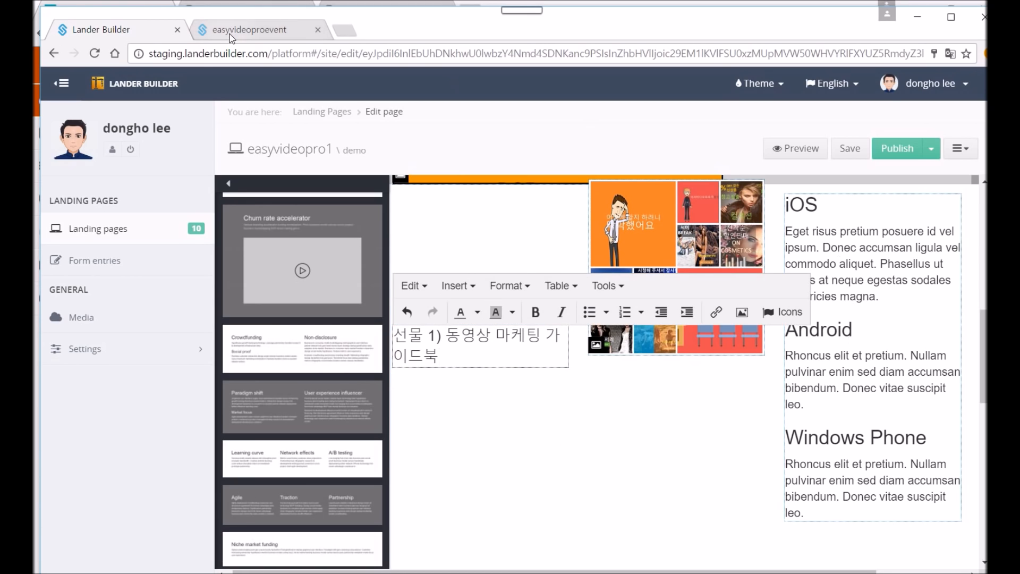
- Replace the iOS, Android and Windows Phone texts with the 선물2), 선물3) and 선물 4) descriptions copied from the easyvideoproevent page
left_click(230, 32)
left_click_drag(673, 281, 894, 473)
key("ctrl+c")
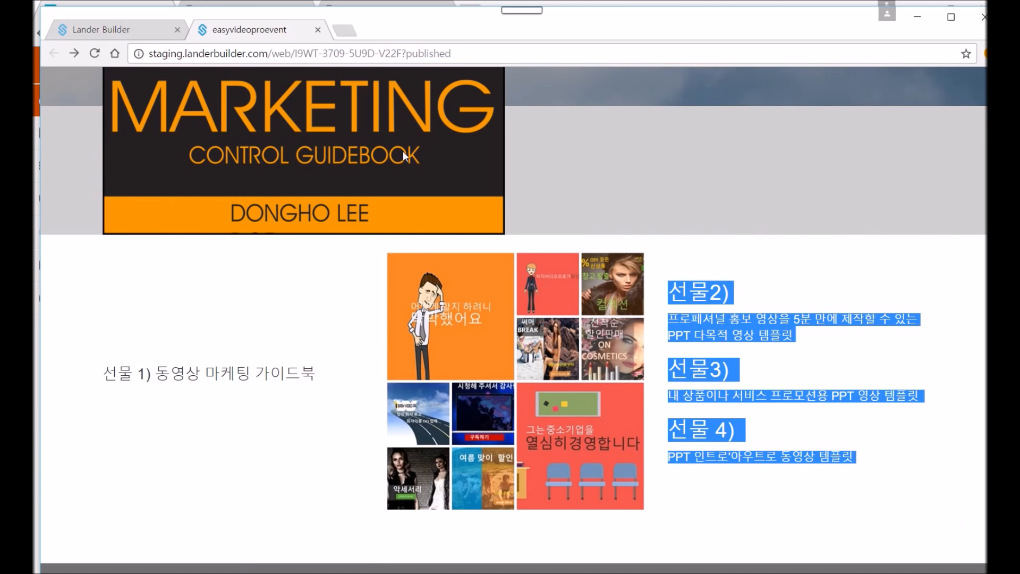
left_click(72, 30)
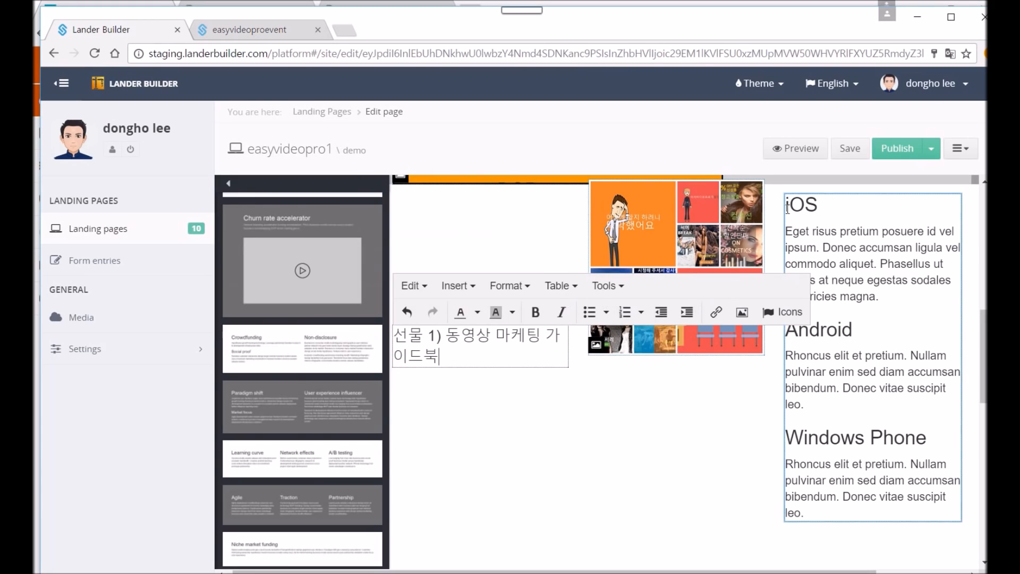
left_click_drag(786, 206, 935, 520)
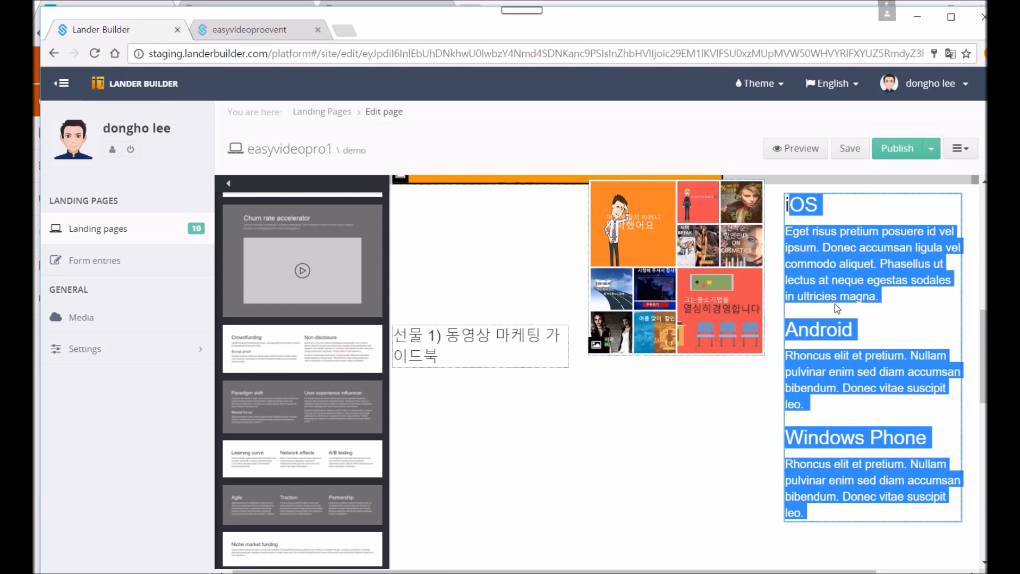
left_click(798, 215)
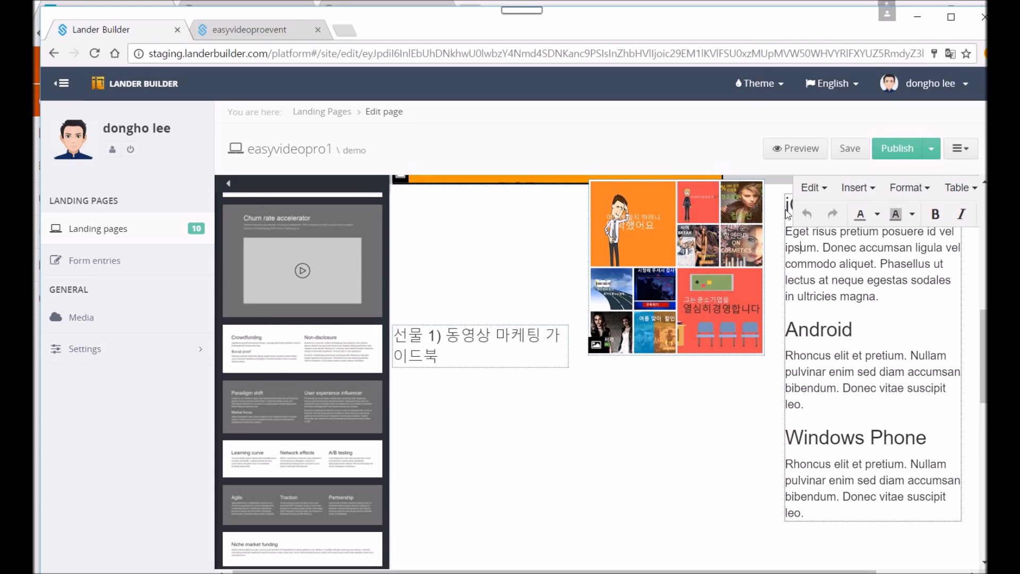
left_click_drag(790, 205, 913, 520)
key("ctrl+v")
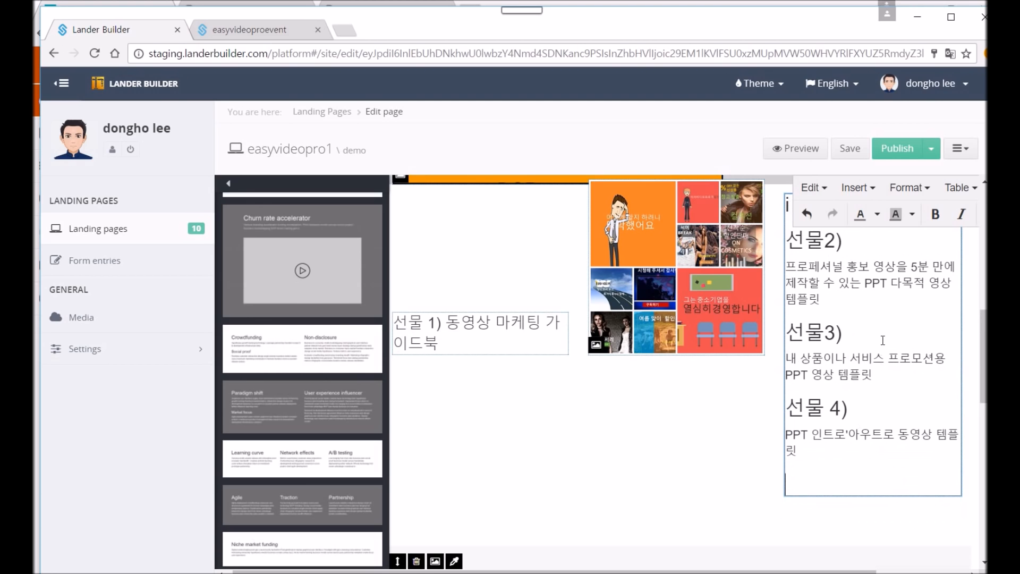
scroll(813, 309, "up", 2)
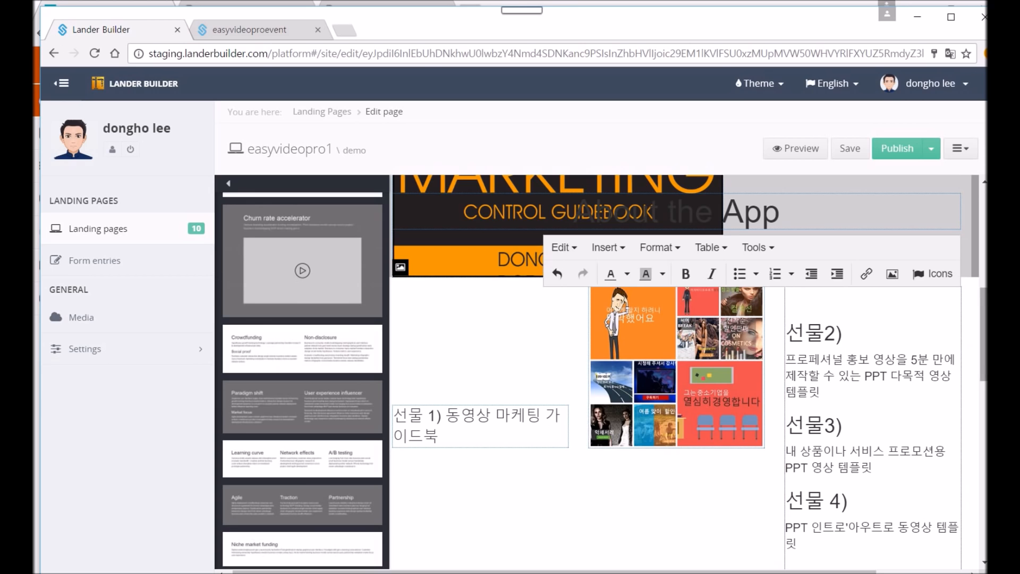
- Delete the "Download Now!" block and the dark YOUR APP footer block beneath the gifts section
scroll(813, 309, "down", 5)
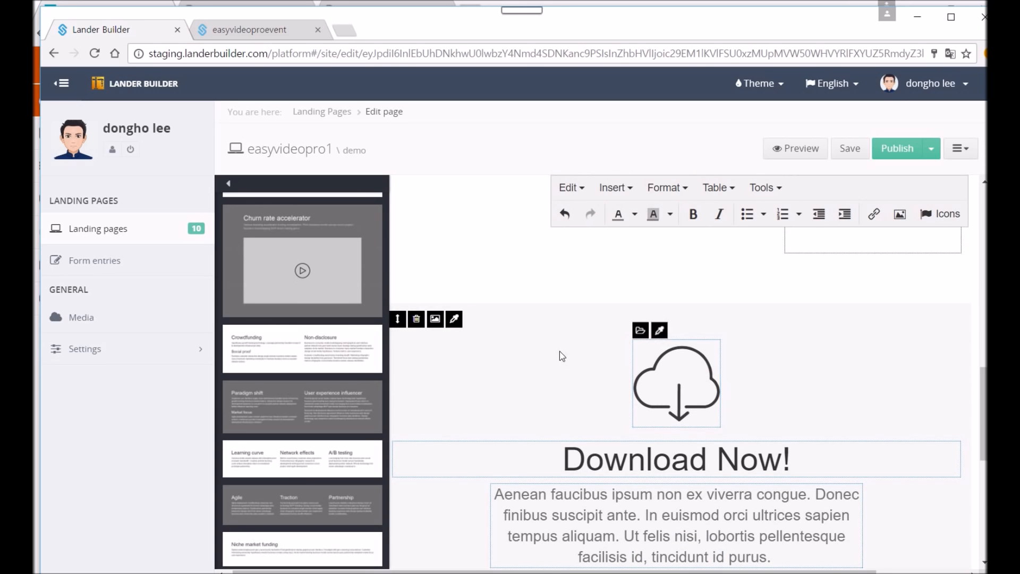
left_click(416, 320)
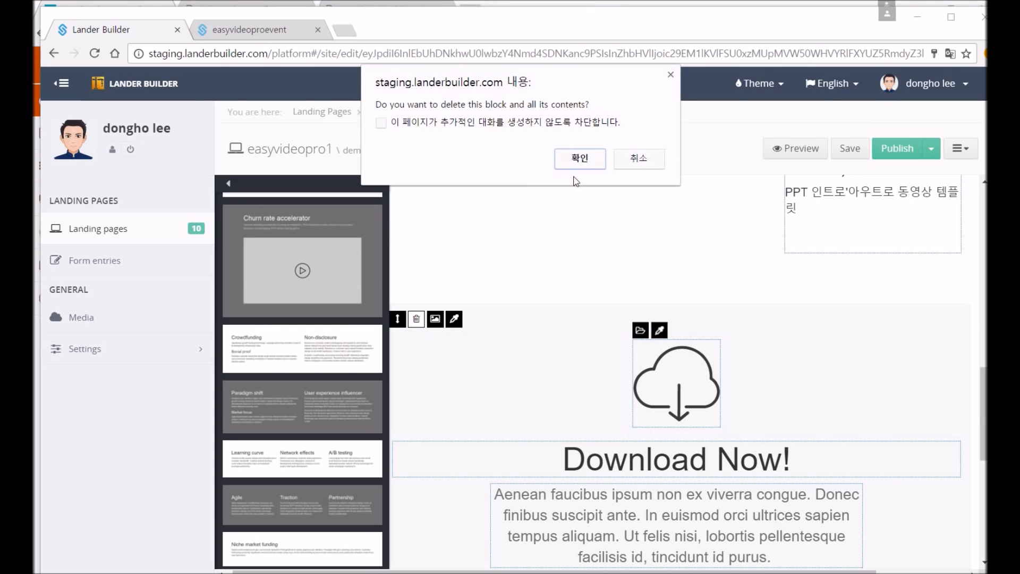
left_click(584, 161)
left_click(575, 166)
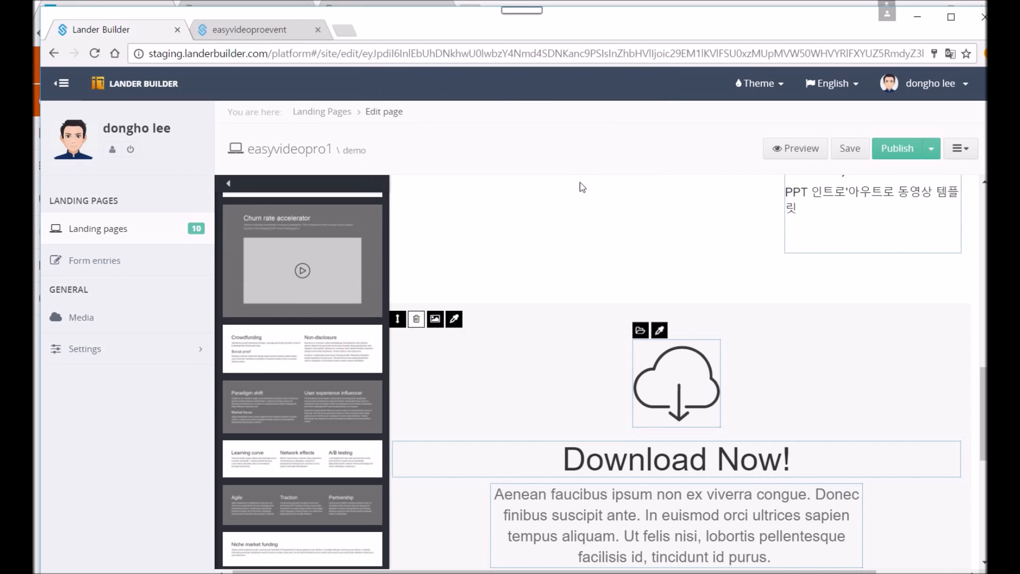
left_click_drag(984, 423, 963, 428)
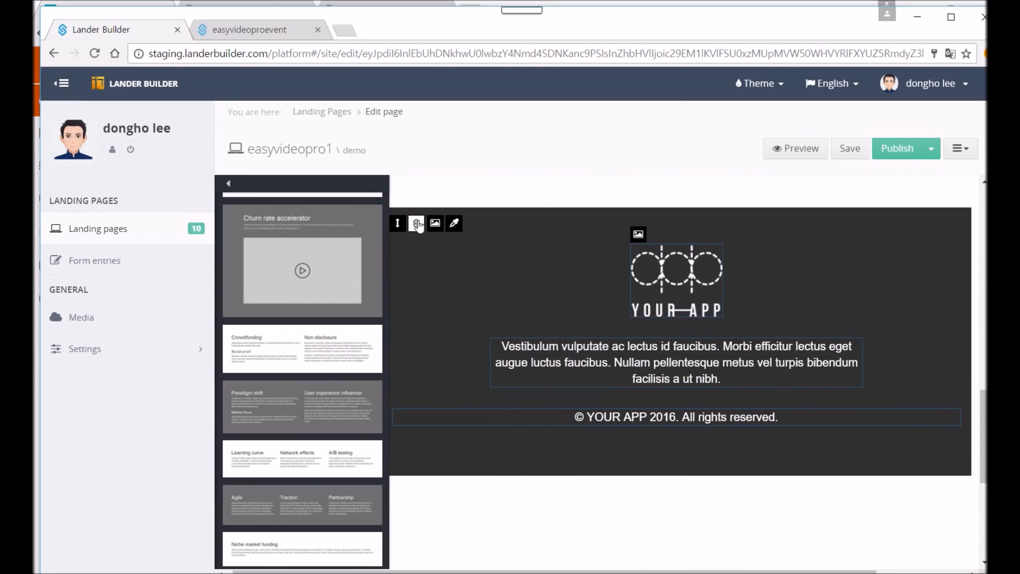
left_click(417, 224)
left_click(566, 166)
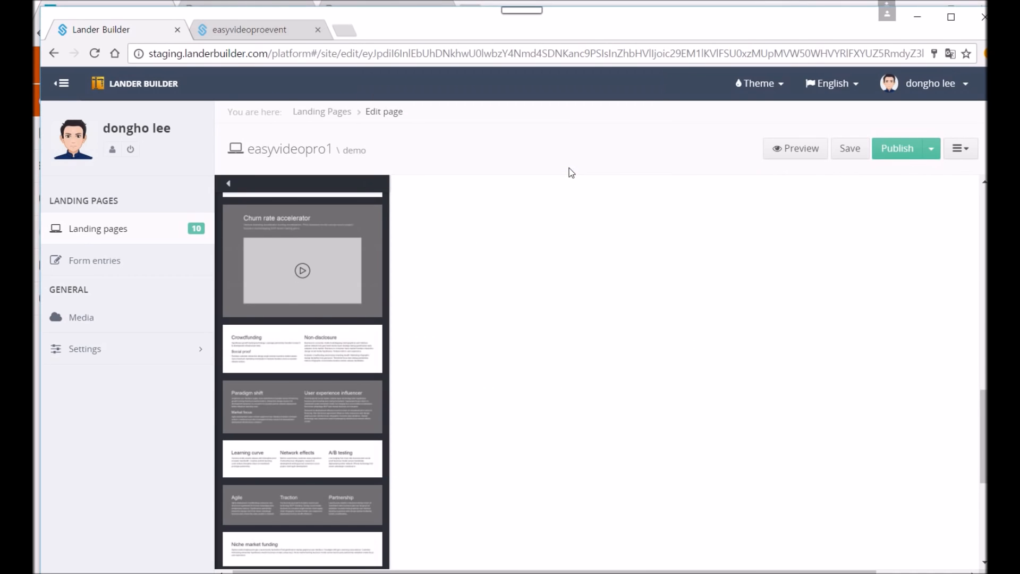
- Add the dark "Energy and persistence conquer all things" form block with name and email fields below the gifts section
left_click_drag(984, 425, 983, 400)
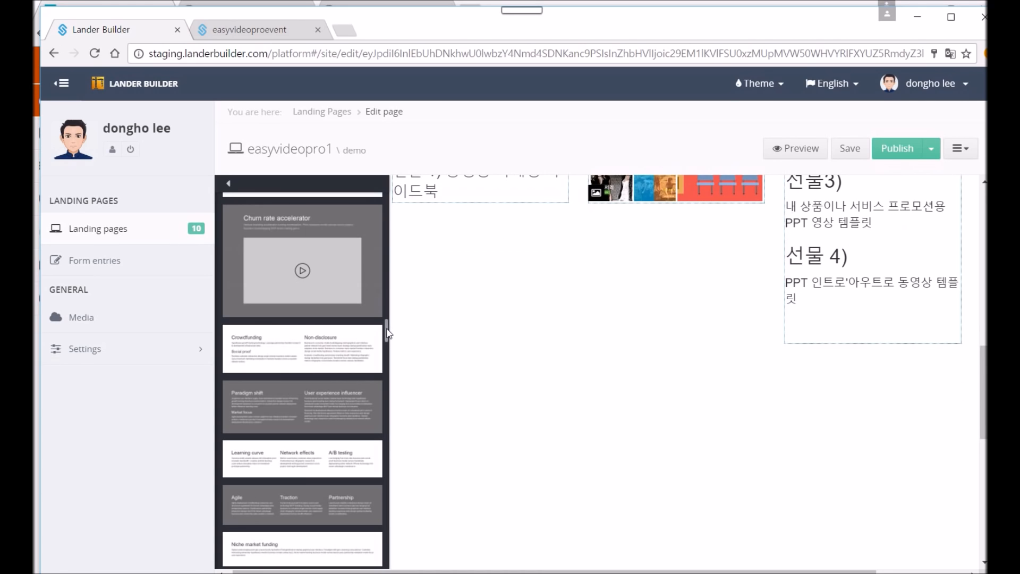
left_click_drag(387, 333, 387, 412)
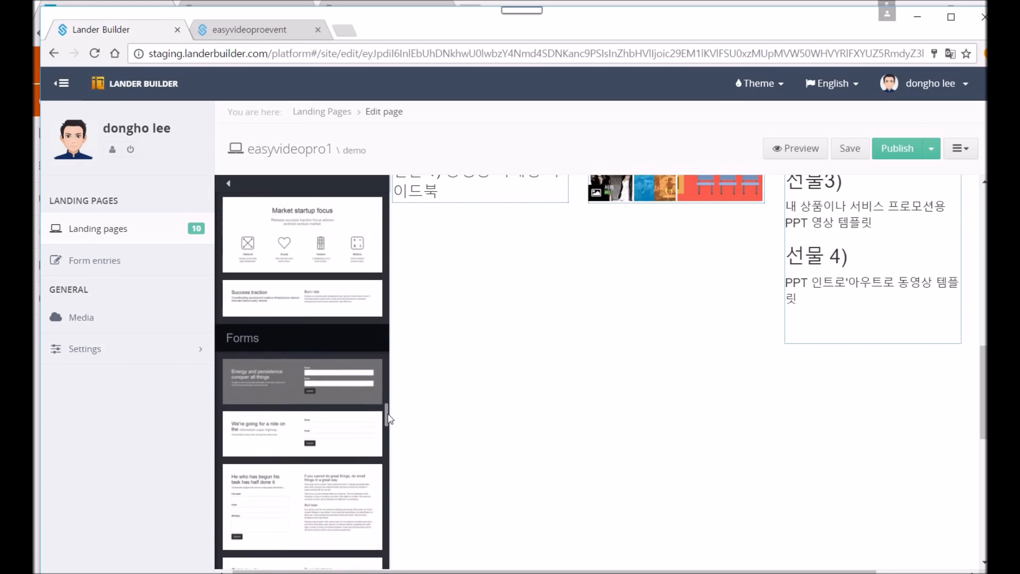
left_click_drag(273, 384, 528, 435)
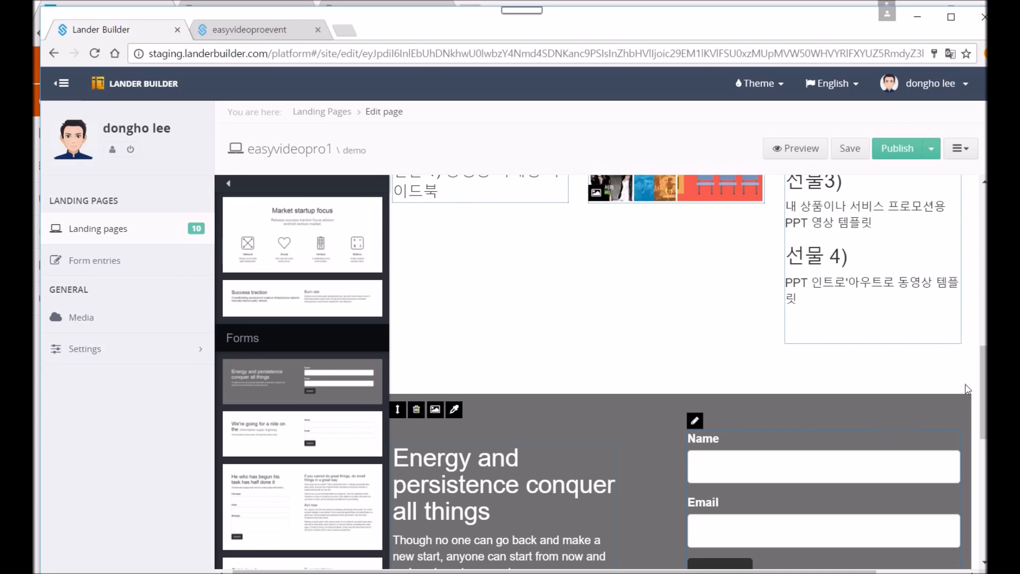
scroll(967, 390, "down", 2)
- Replace the form block's heading and description with the three paragraphs starting "동영상 마케팅 가이드북의 동영상 해설판과" copied from the easyvideoproevent page
left_click(282, 29)
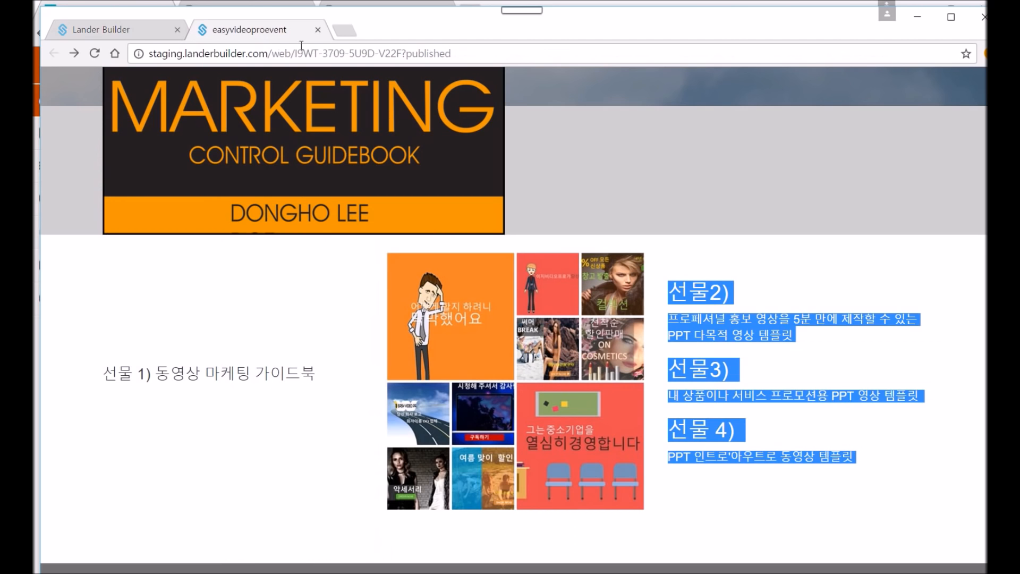
scroll(514, 319, "down", 5)
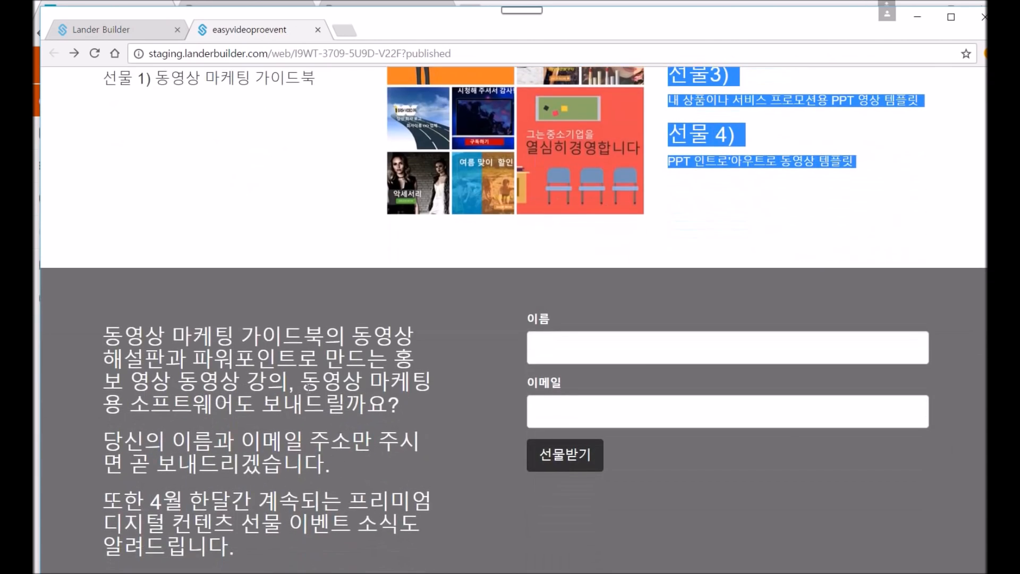
left_click_drag(108, 333, 277, 563)
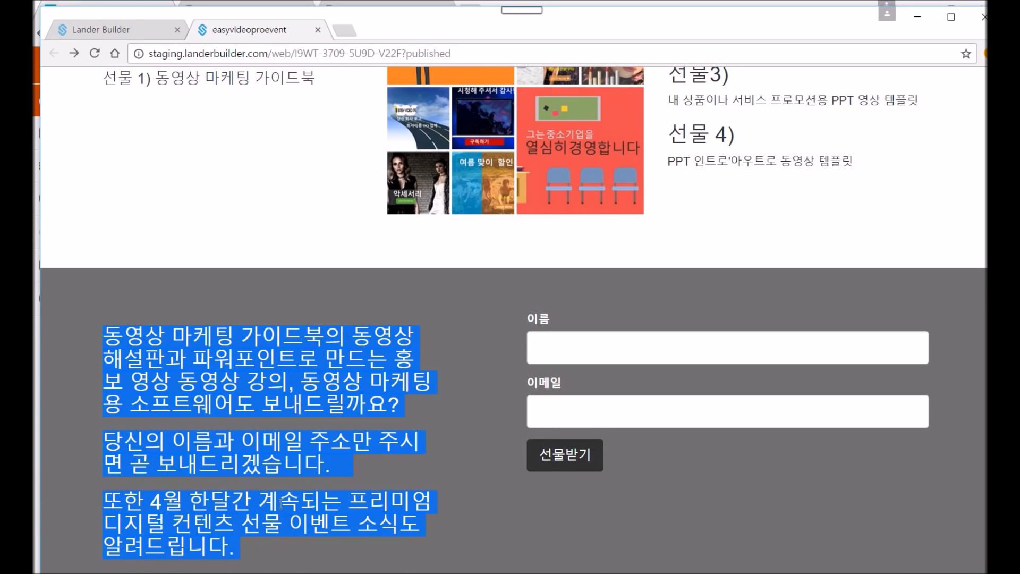
left_click(130, 32)
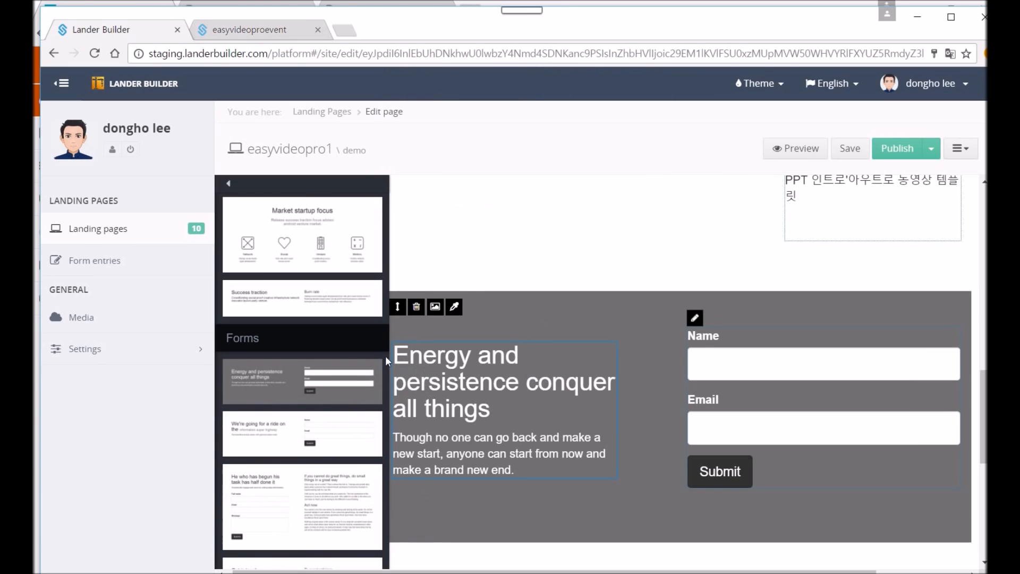
triple_click(412, 358)
left_click_drag(412, 358, 538, 475)
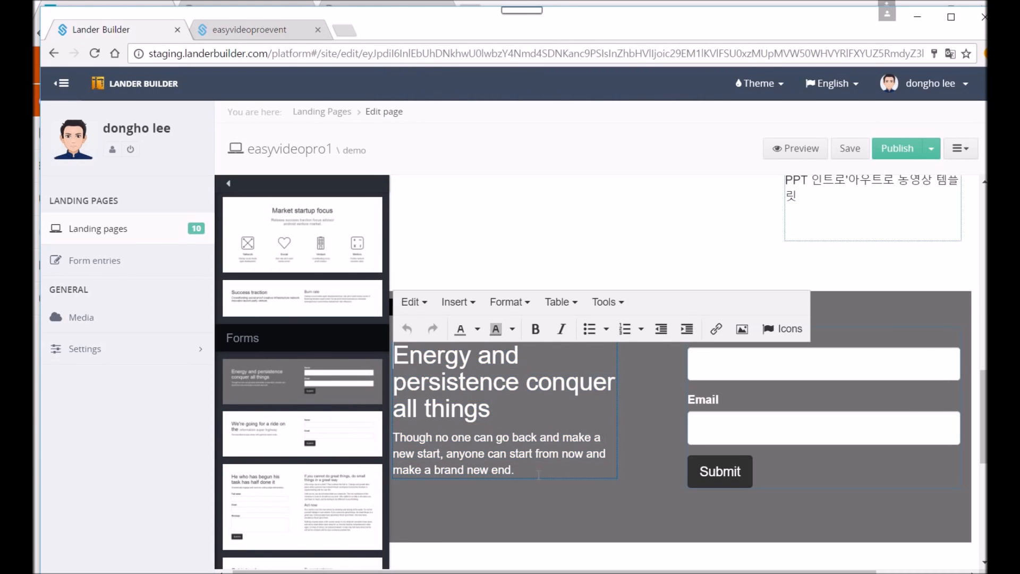
key("ctrl+v")
left_click(637, 428)
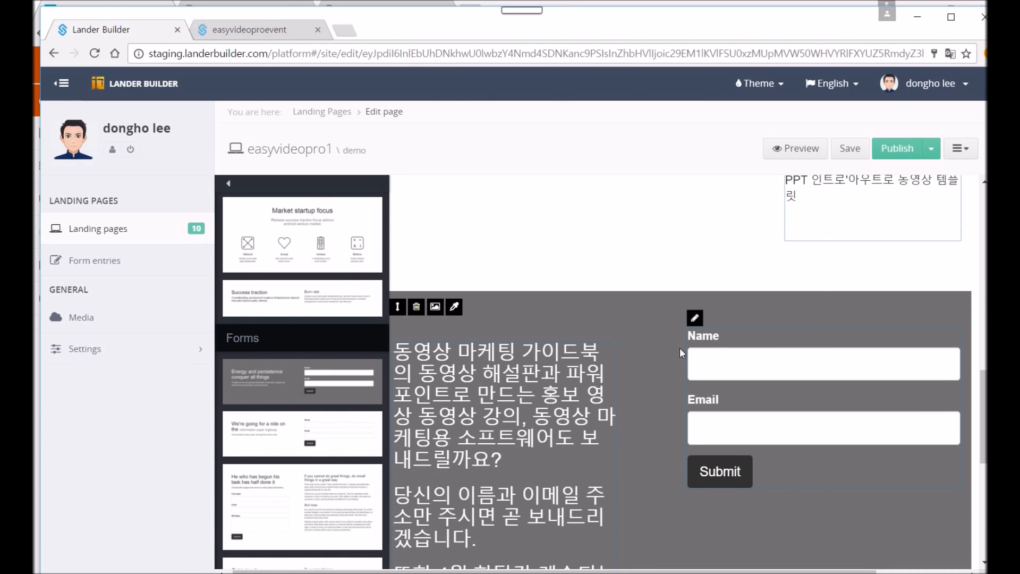
- Rename the form's Name field to "성함" and its Email field to "이메일" in the Form Builder
left_click(694, 319)
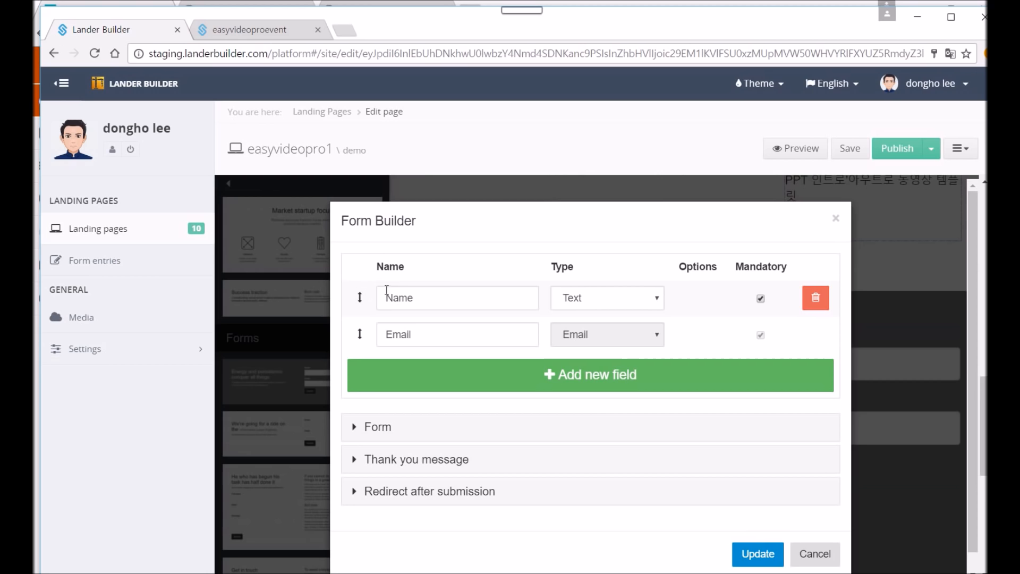
left_click(418, 300)
key("BackSpace")
key("BackSpace")
key("BackSpace")
key("BackSpace")
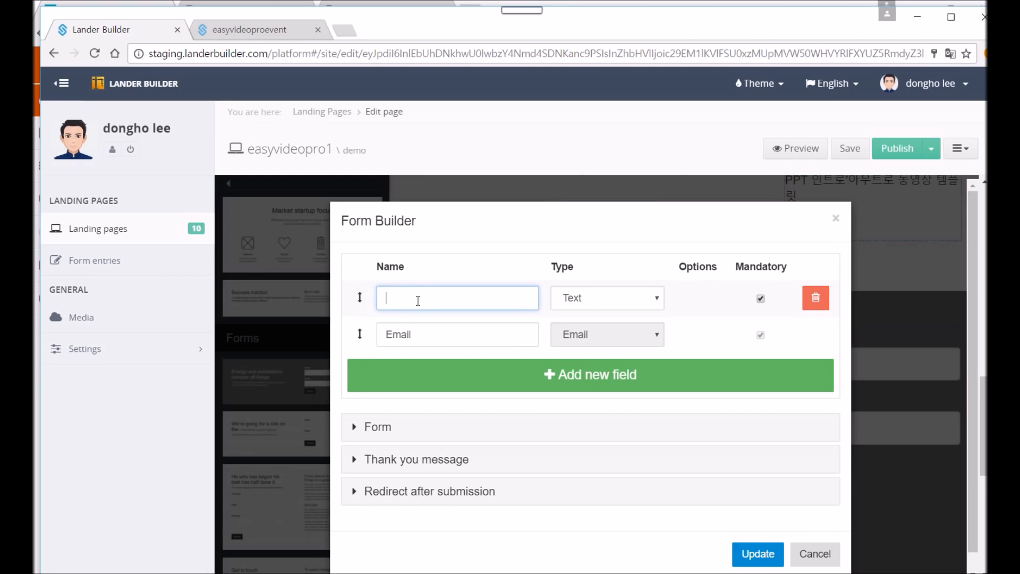
type("tjgka")
key("BackSpace")
key("BackSpace")
key("BackSpace")
key("BackSpace")
type("tjfgks")
key("BackSpace")
key("BackSpace")
key("BackSpace")
key("BackSpace")
type("tjdgks")
key("Tab")
type("dlapdlf")
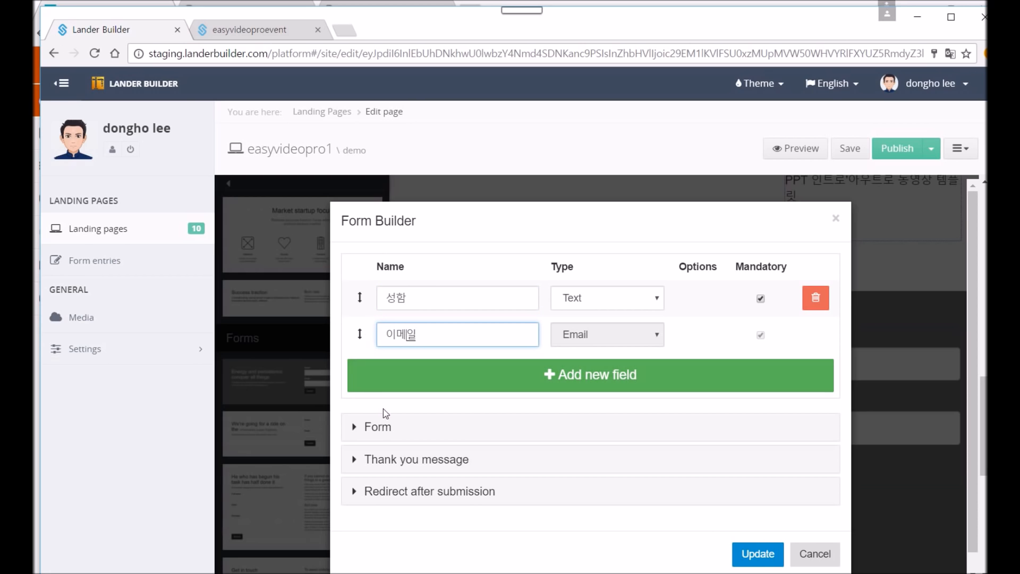
- Set the form's submit button label to "선물받기" in the Form Builder's form settings
left_click(388, 428)
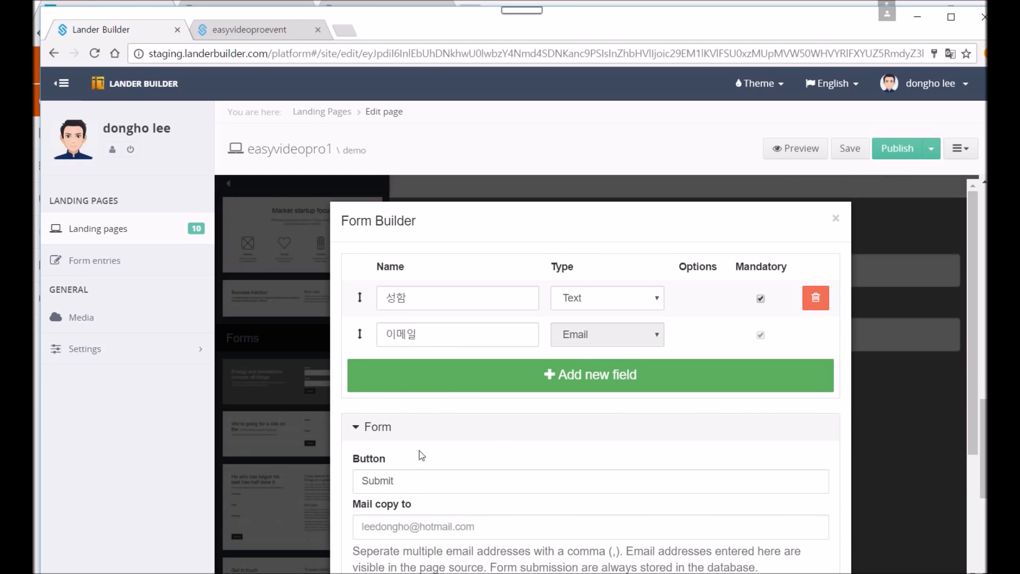
left_click_drag(412, 484, 331, 480)
type("선문")
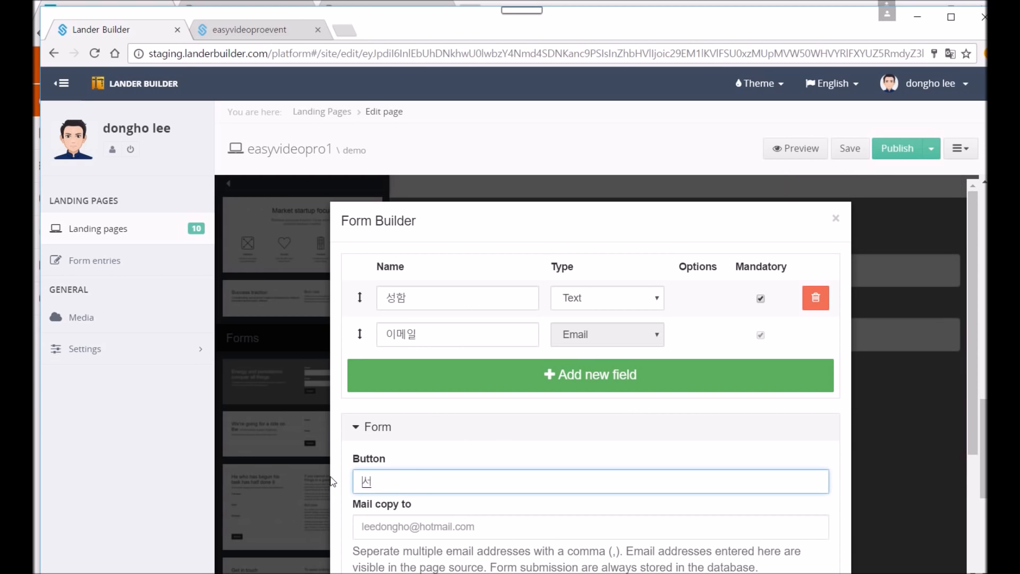
type("받기")
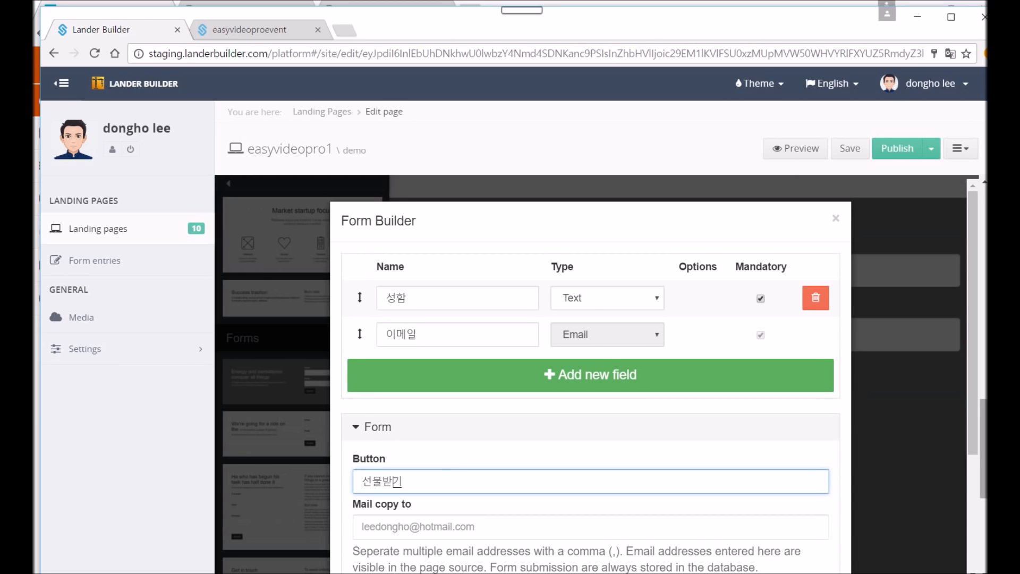
- Change the title of the form's thank you message to "신청해 주셔서 감사합니다"
scroll(974, 434, "down", 3)
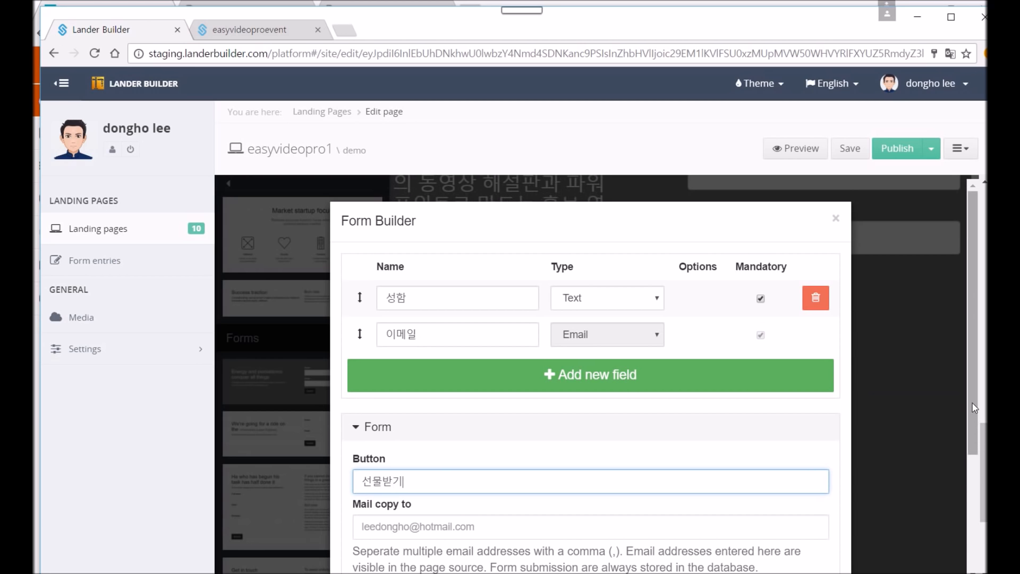
scroll(972, 408, "down", 2)
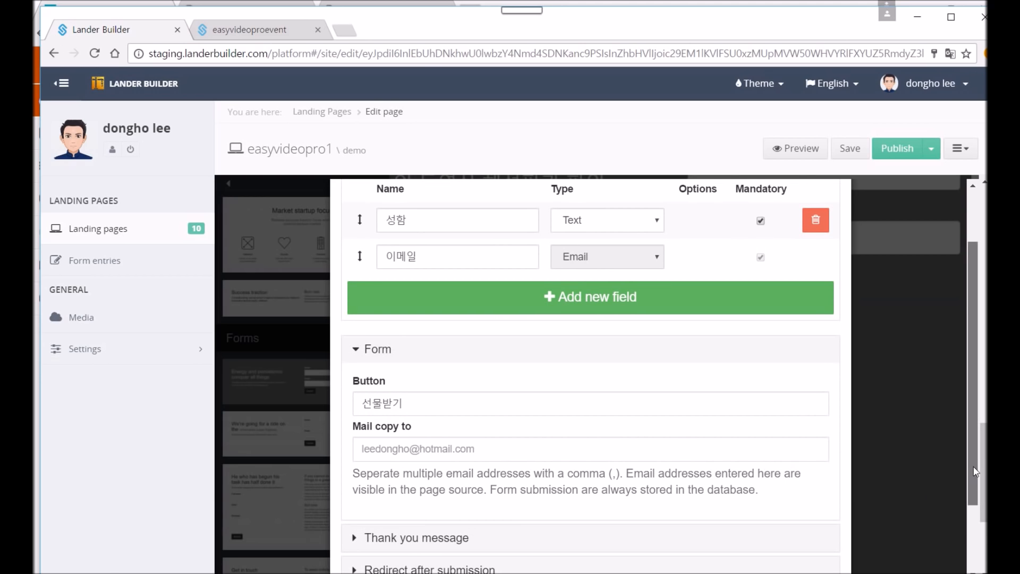
scroll(974, 499, "down", 2)
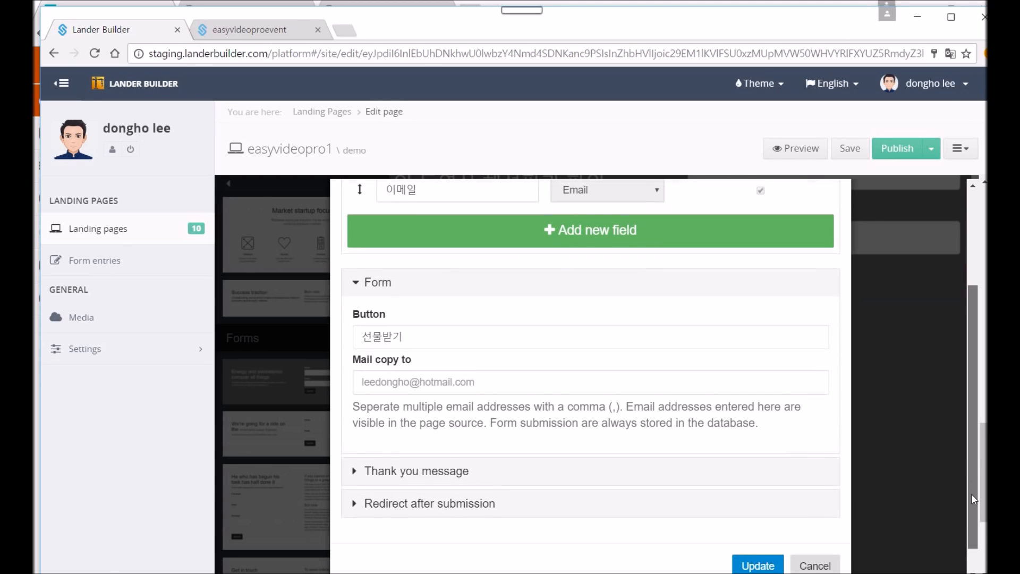
left_click(433, 466)
left_click_drag(434, 520, 340, 515)
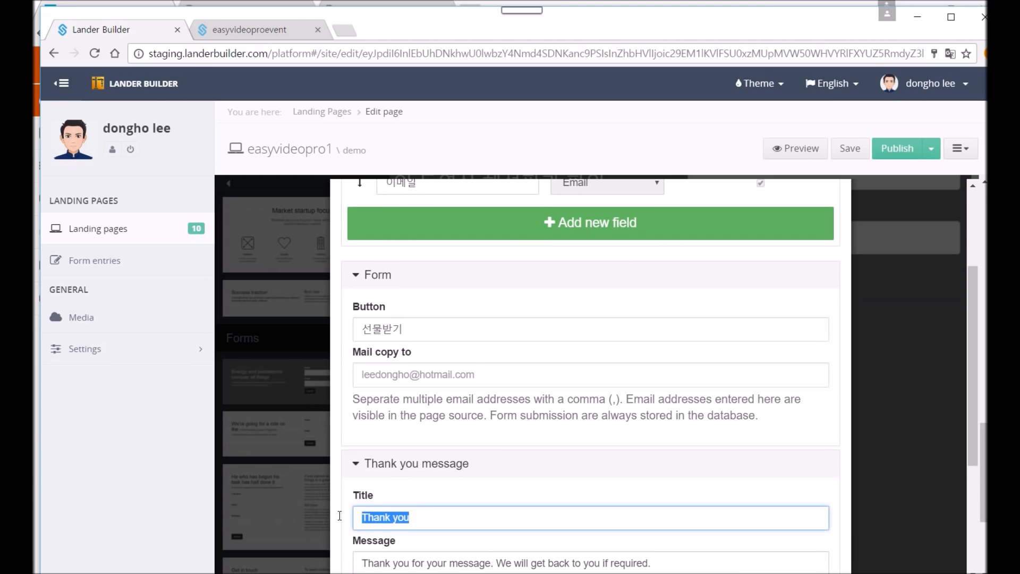
type("신")
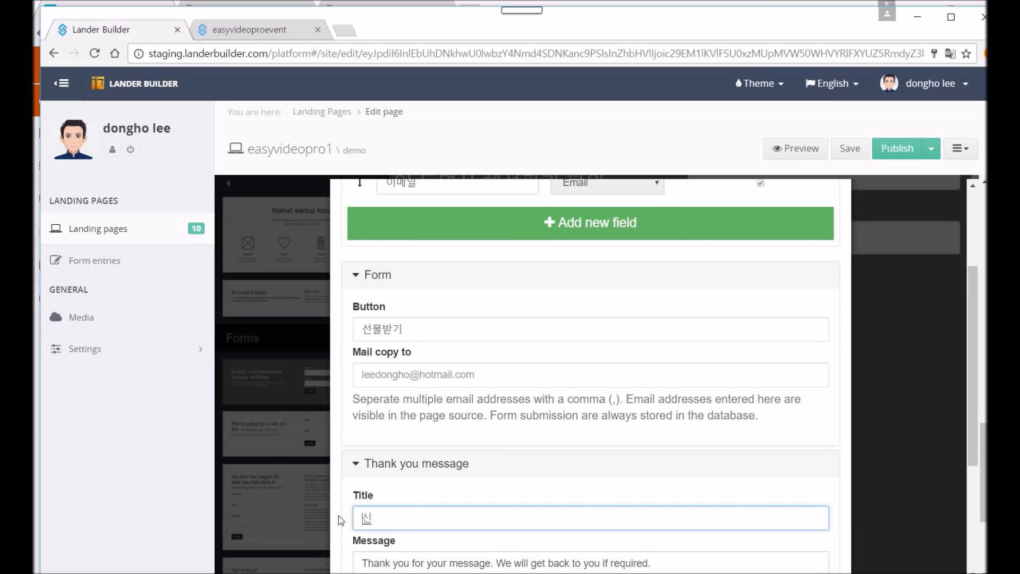
type("청해주셔서 감ㅅ")
type("ㅏ합니다")
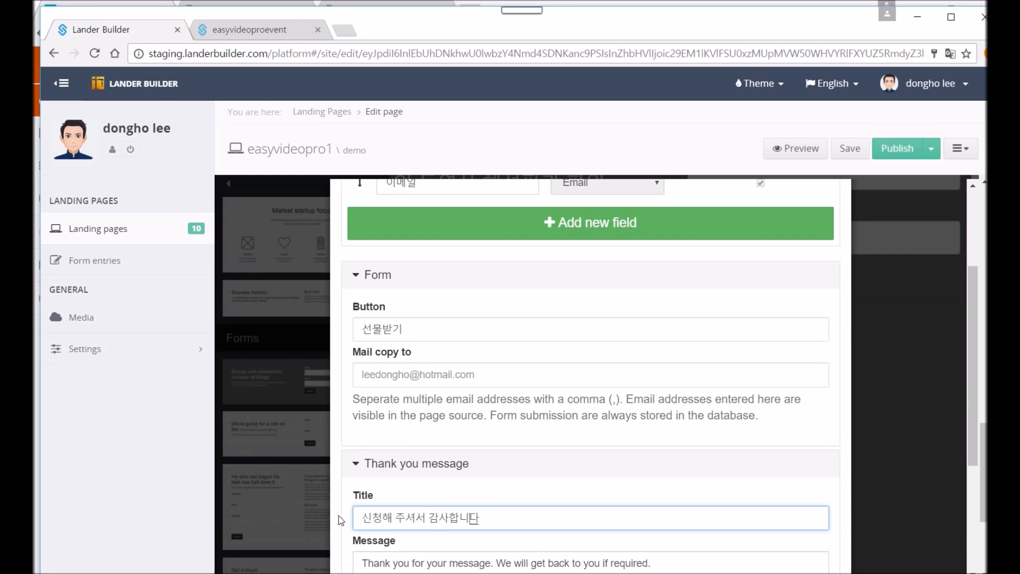
- Replace the thank you message text with "등록 되셨습니다. 곧 선물을 보내드리겠습니다" and apply the form changes
left_click_drag(970, 387, 968, 444)
left_click_drag(665, 453, 329, 429)
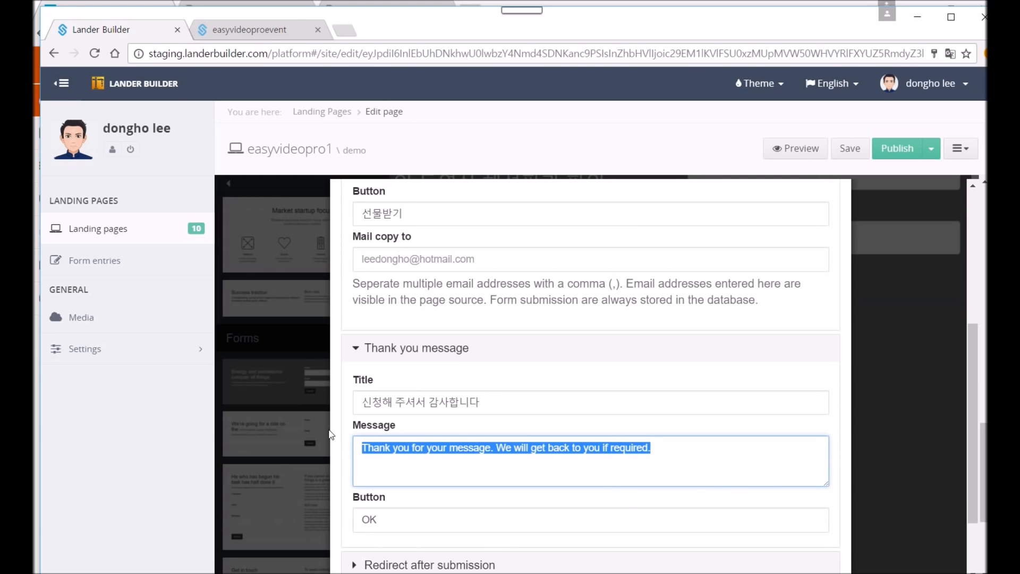
type("등록 되셔습니다. 곧 선물을 보내드")
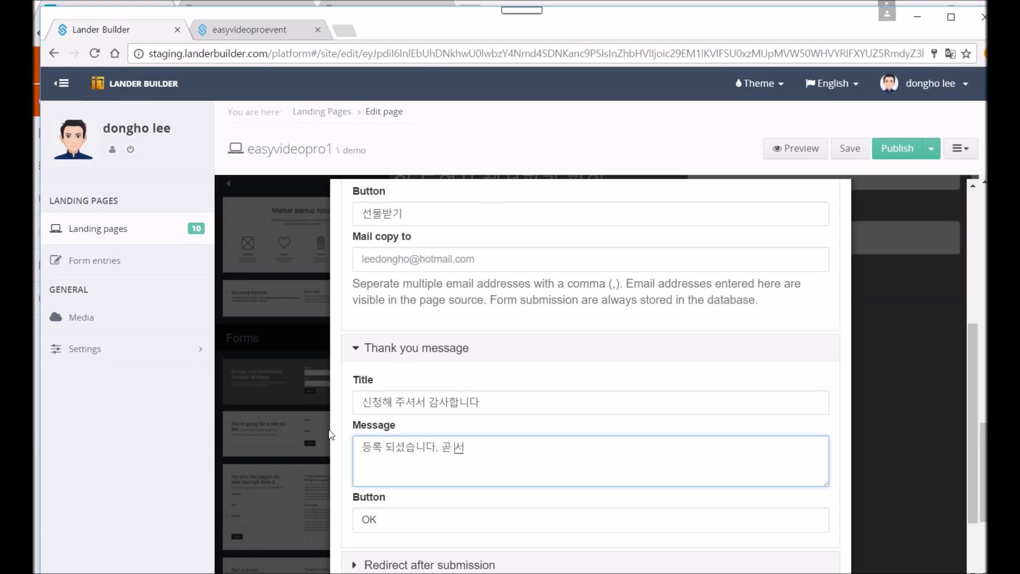
type("리겠스2니단")
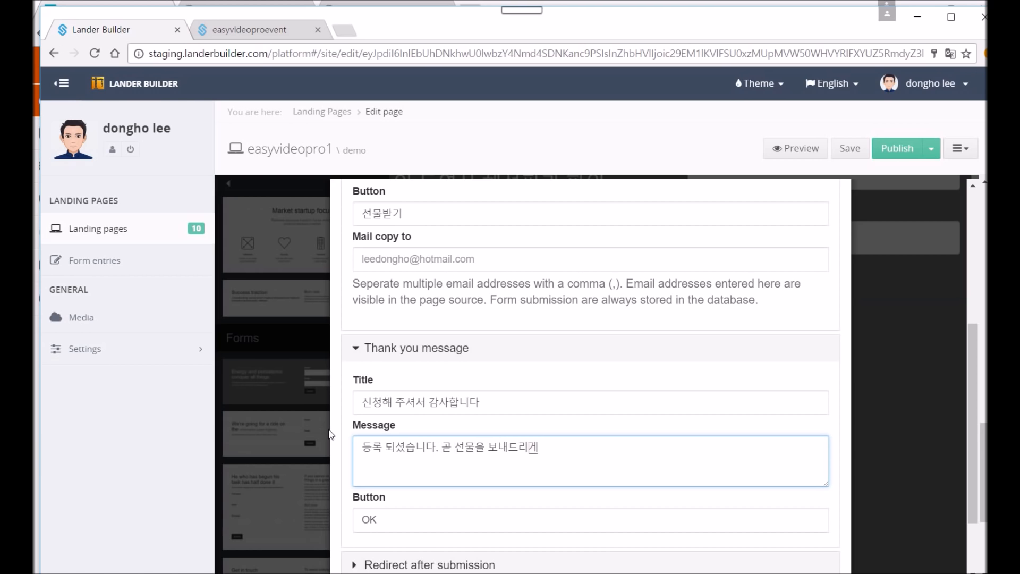
key("BackSpace")
key("BackSpace")
key("BackSpace")
type("습니다")
left_click_drag(979, 364, 980, 408)
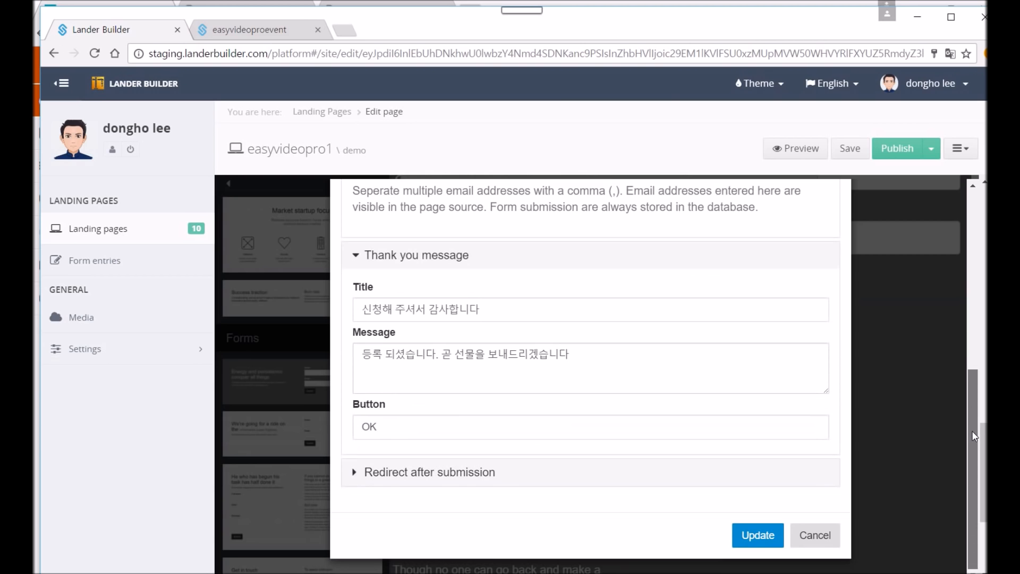
left_click(752, 536)
- Delete the leftover "Energy and persistence conquer all things" heading and its English description below the Korean paragraphs in the form block
left_click_drag(984, 477, 983, 515)
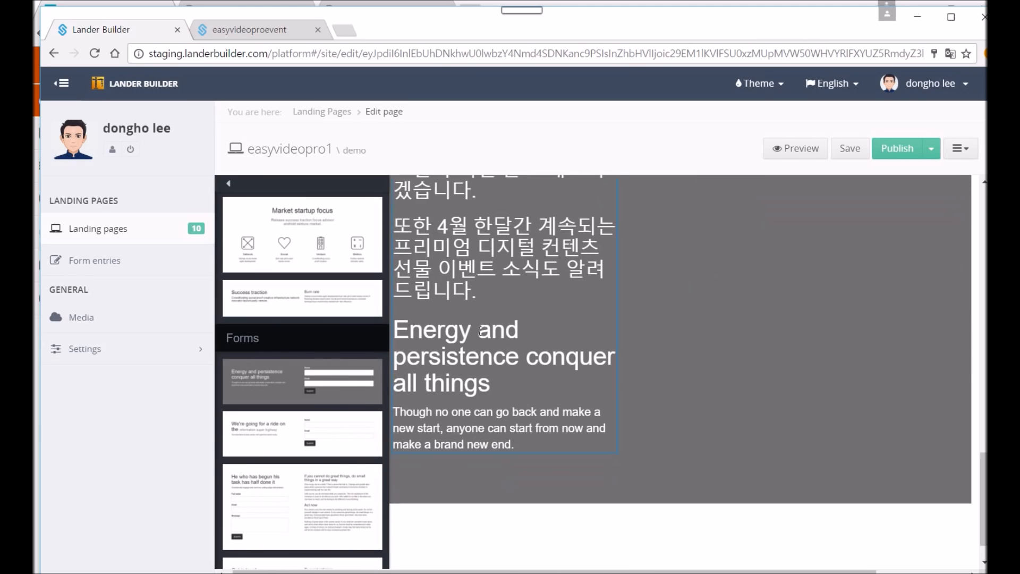
left_click(472, 335)
left_click_drag(394, 330, 552, 453)
key("Delete")
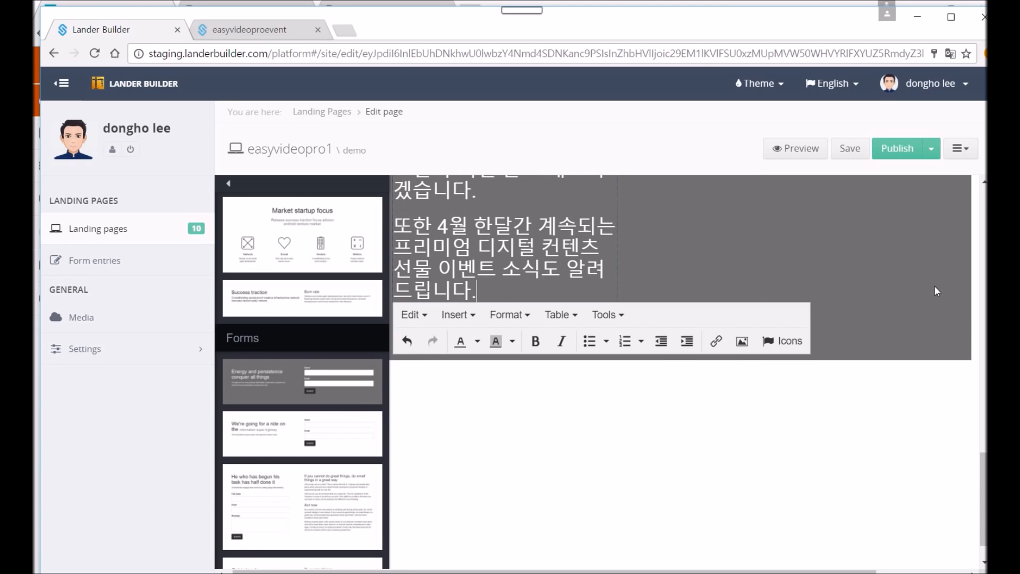
left_click(917, 322)
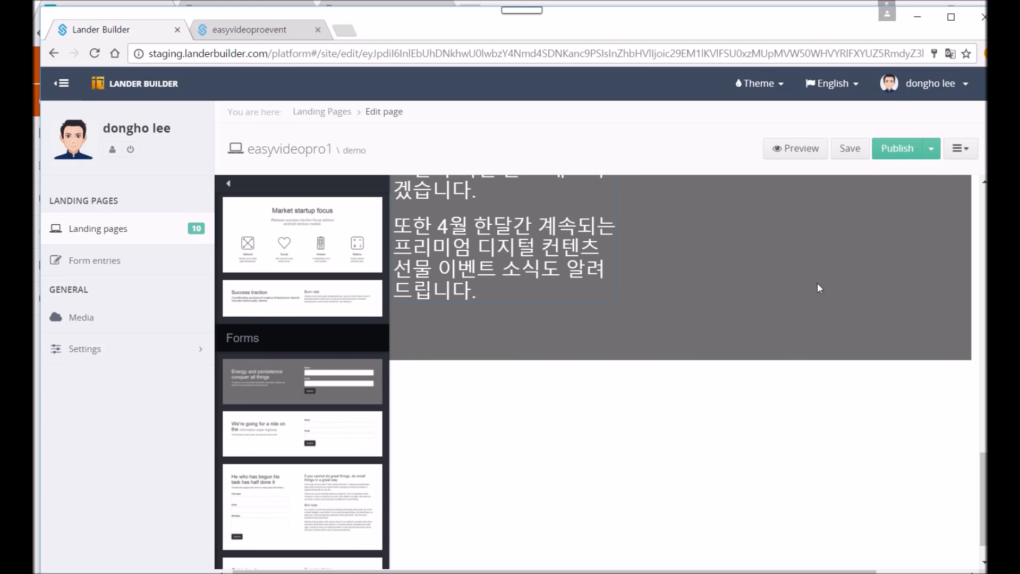
- Save and publish the demo landing page and open its published version from the landing pages list
left_click(850, 153)
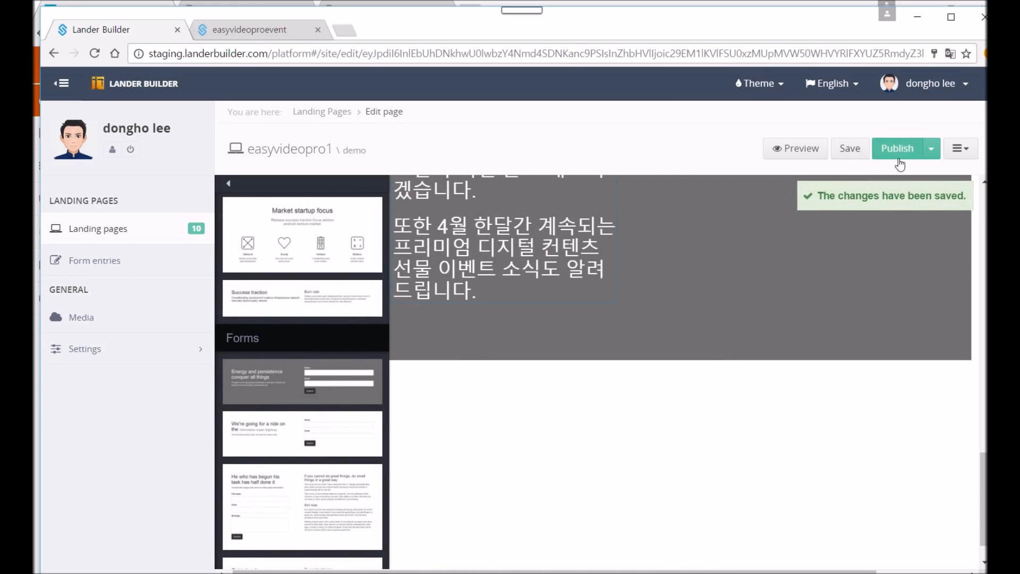
left_click(903, 156)
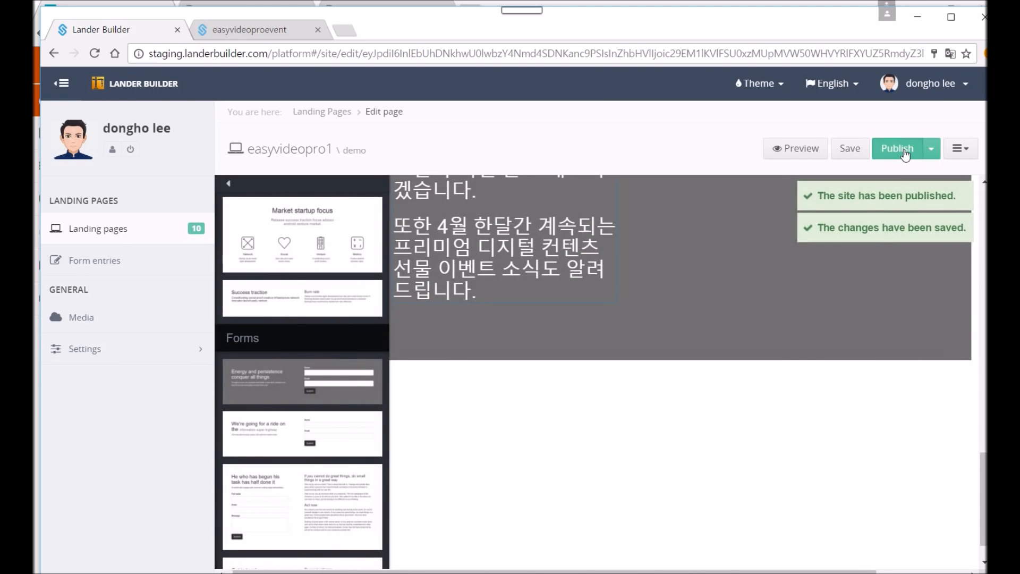
left_click(139, 86)
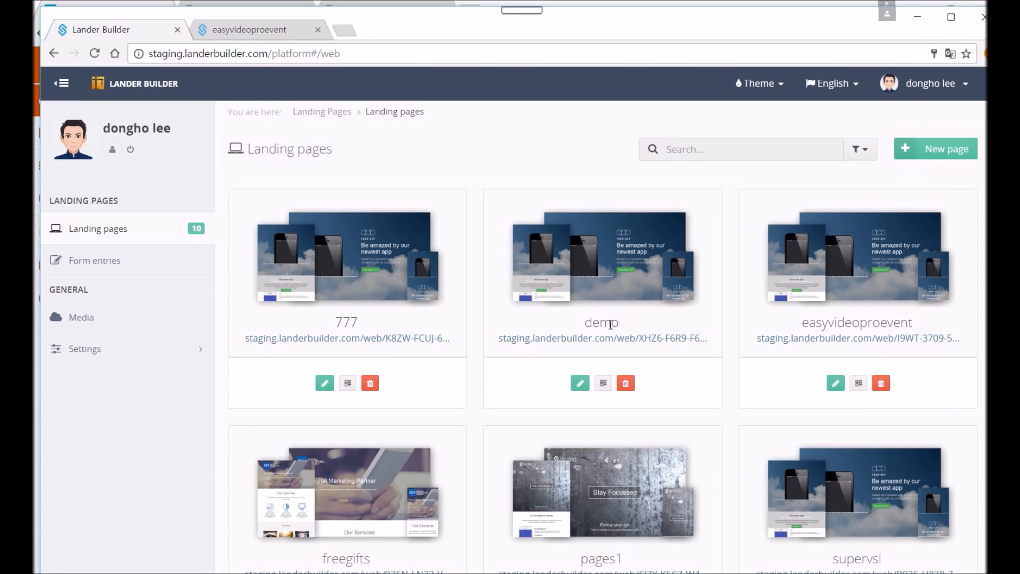
left_click(608, 339)
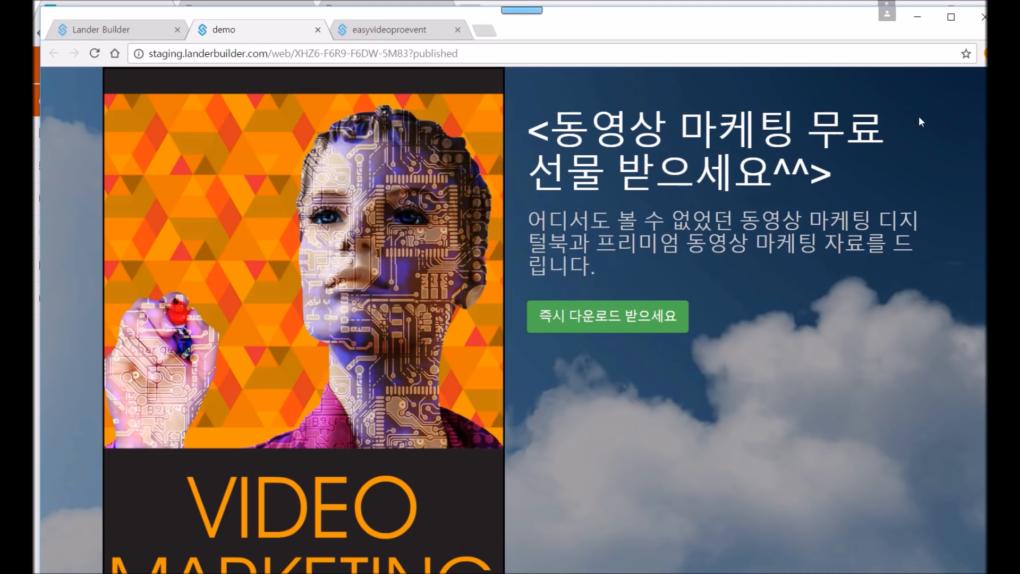
- Review the published demo page down to its form, and test the "즉시 다운로드 받으세요" link before returning to the page
scroll(514, 320, "down", 10)
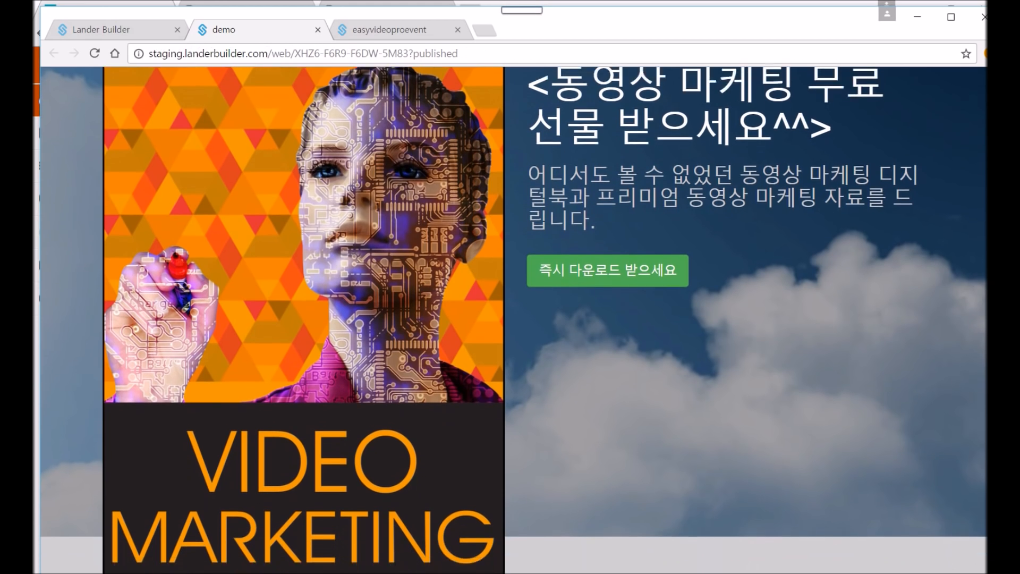
scroll(514, 320, "down", 3)
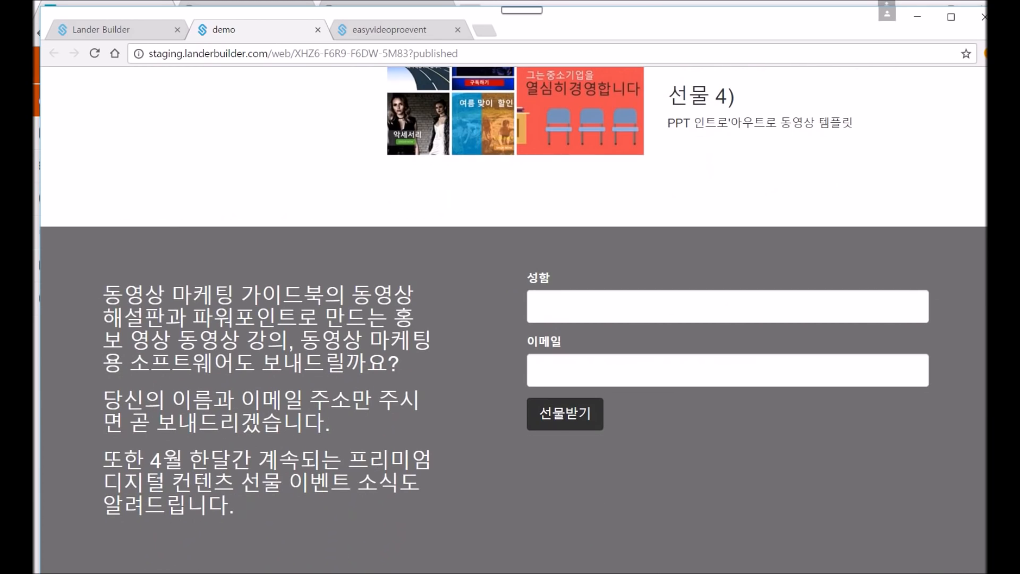
left_click_drag(988, 393, 989, 92)
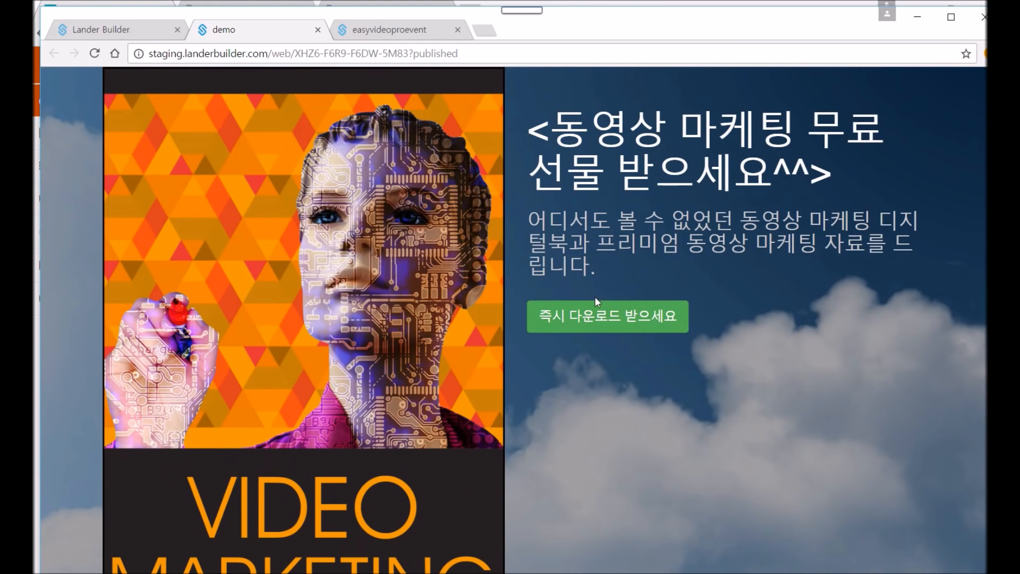
left_click(599, 316)
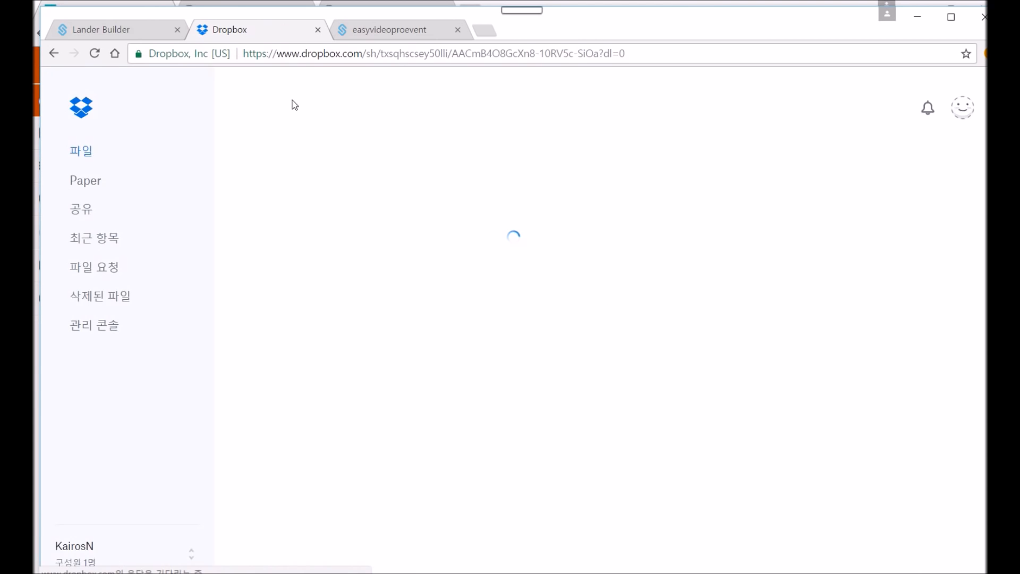
left_click(53, 57)
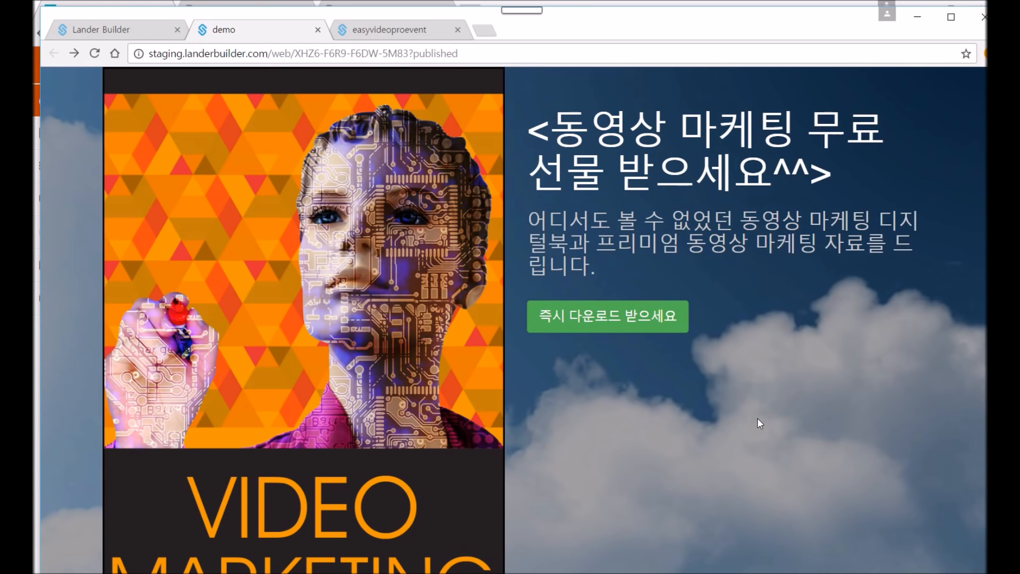
- Close the easyvideoproevent, demo and Lander Builder pages to return to the FB Control dashboard
left_click(458, 30)
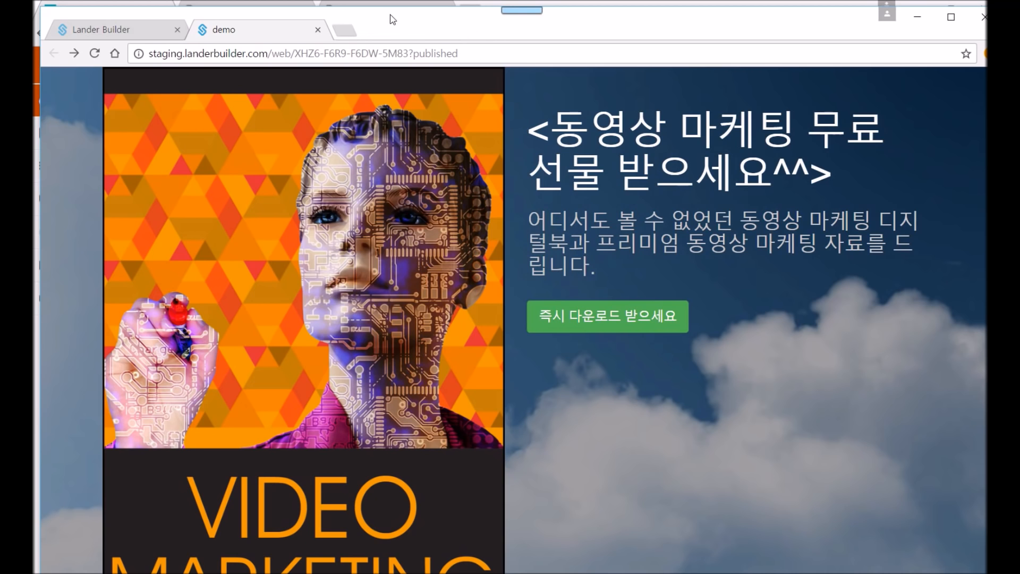
left_click(318, 30)
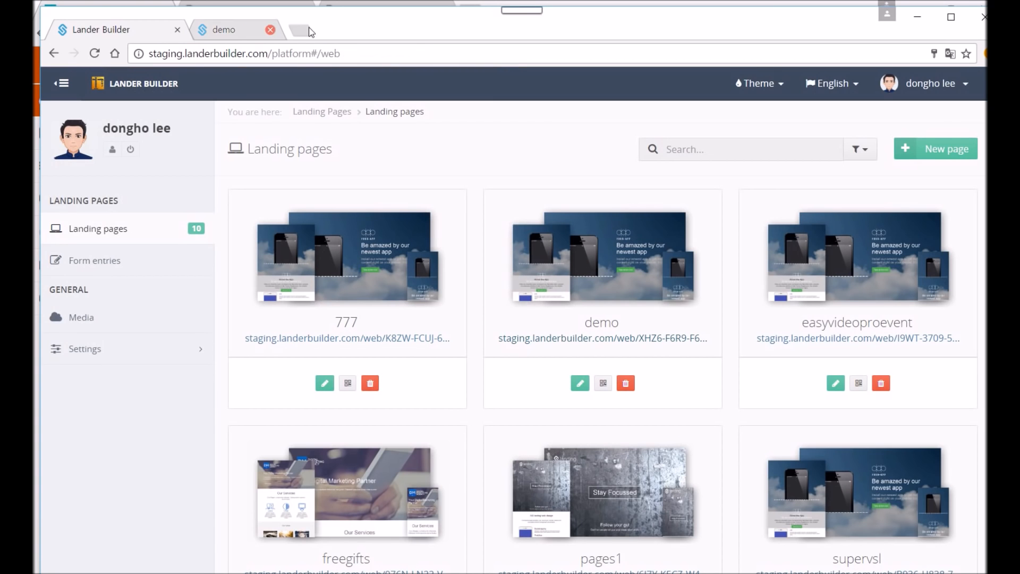
left_click(177, 30)
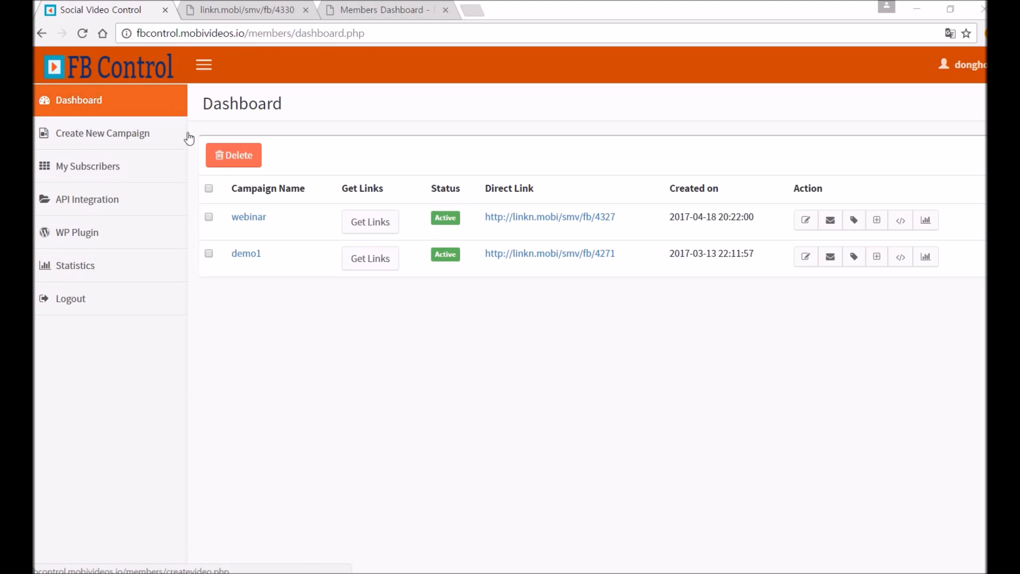
- View the webinar campaign's live page through its direct link, close the linkn.mobi/smv/fb/4330 page and return to the FB Control dashboard
left_click(552, 223)
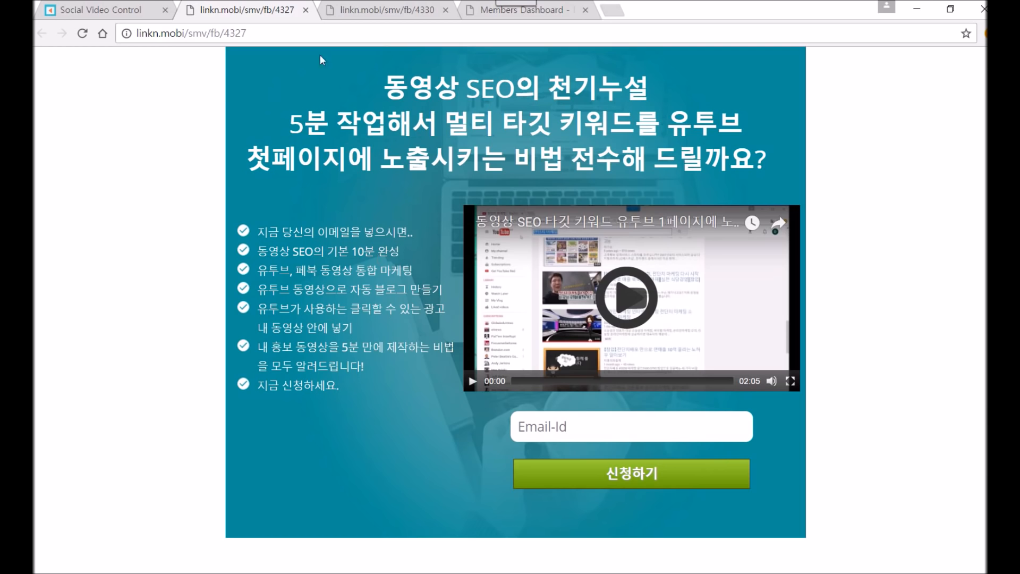
left_click(445, 9)
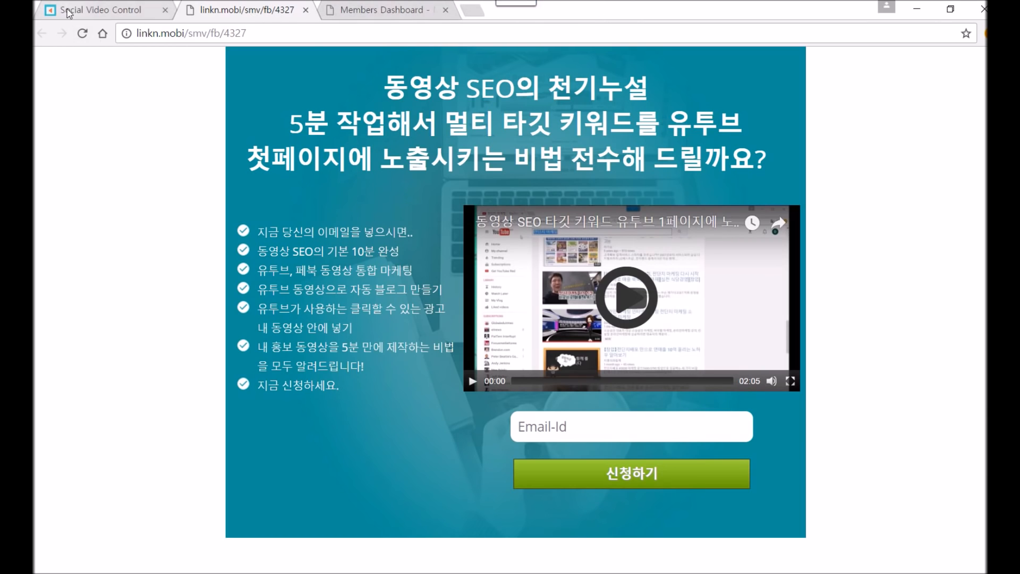
left_click(67, 13)
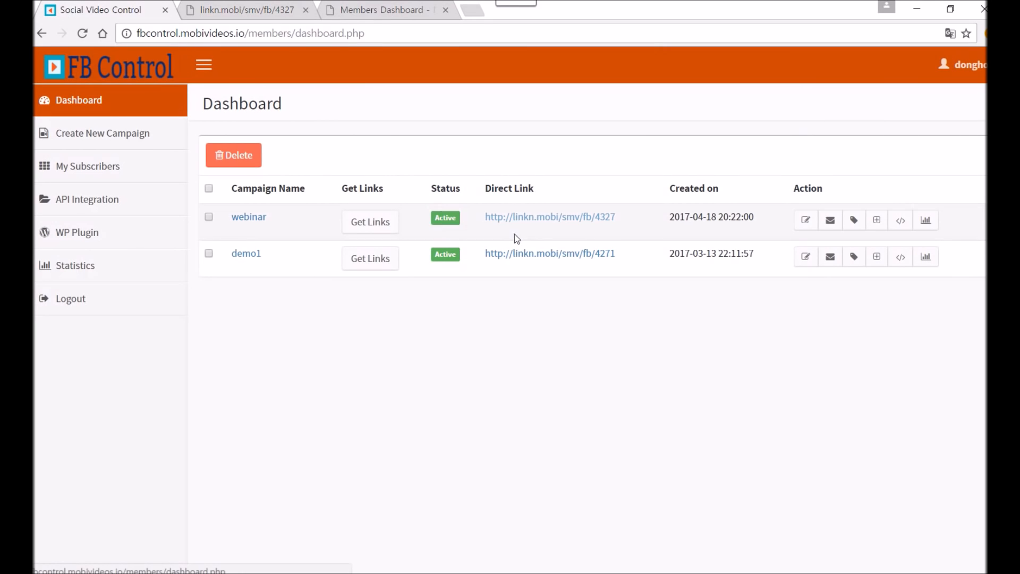
- Start a new FB Control campaign named "demo7" and look through the available templates
left_click(81, 134)
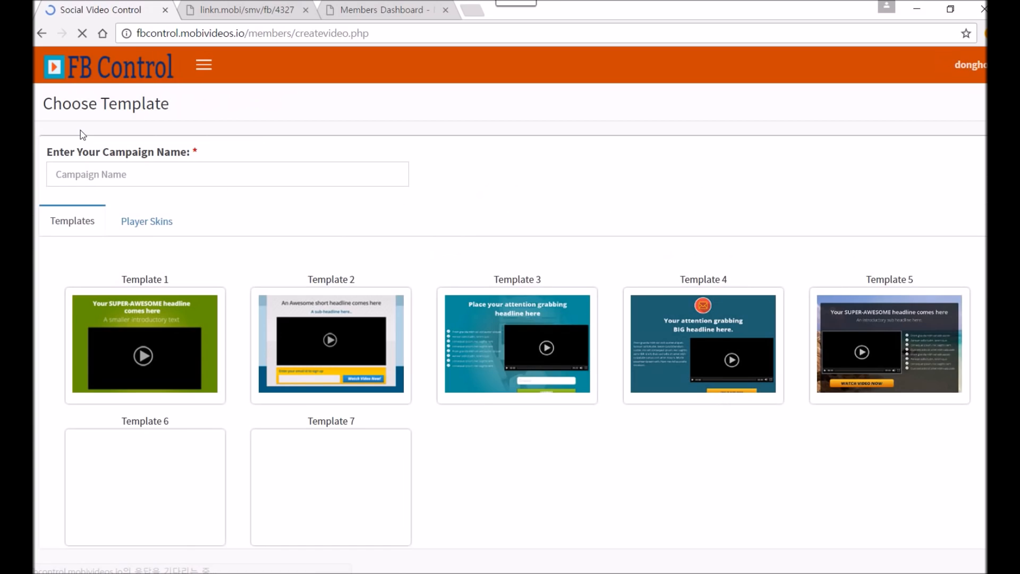
left_click(102, 176)
type("Test")
key("BackSpace")
key("BackSpace")
key("BackSpace")
key("BackSpace")
type("demo")
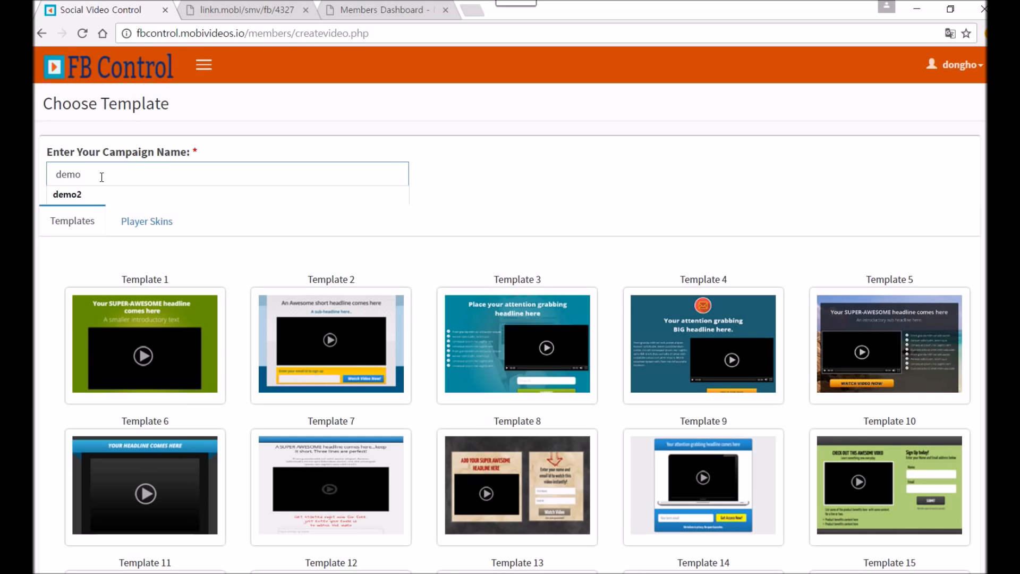
type("7")
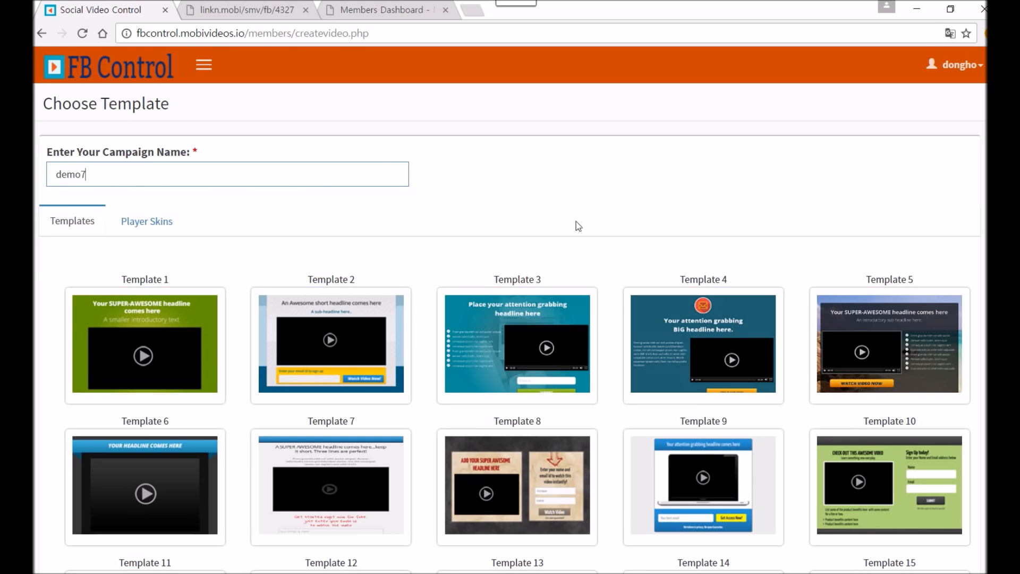
scroll(159, 214, "down", 3)
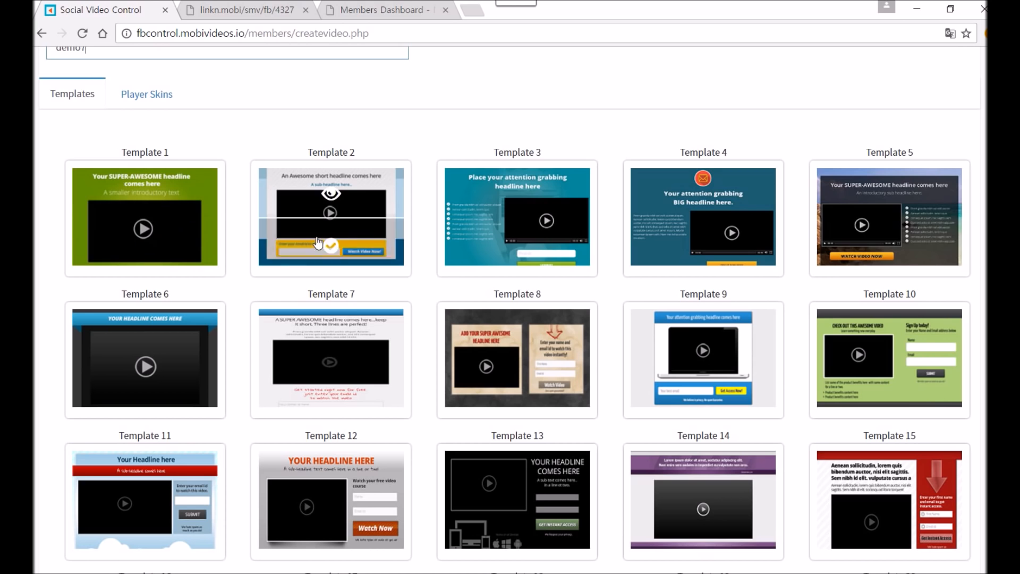
- Look over the templates, preview Template 3 and choose it for the demo7 campaign
scroll(774, 254, "down", 9)
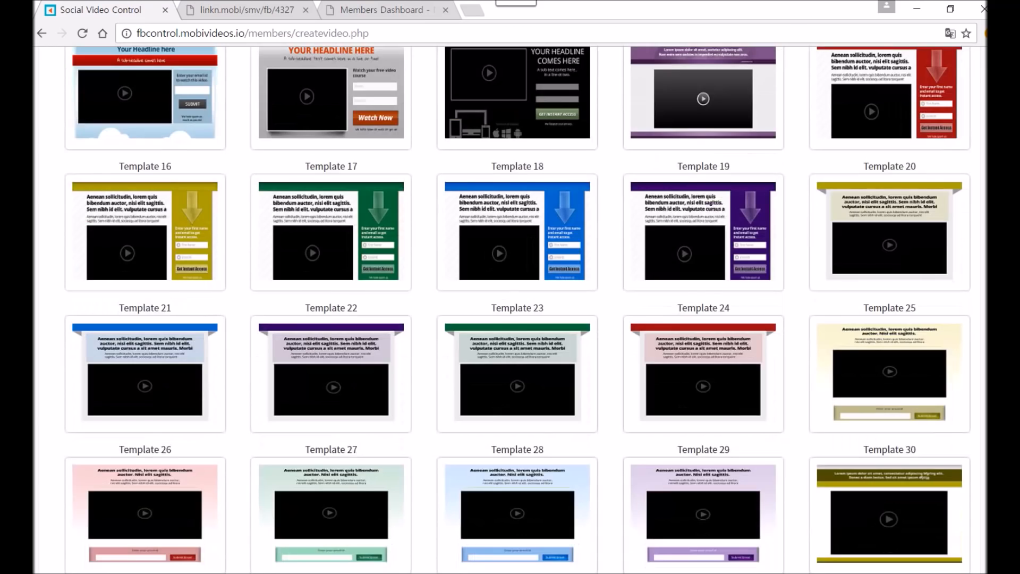
scroll(774, 254, "up", 11)
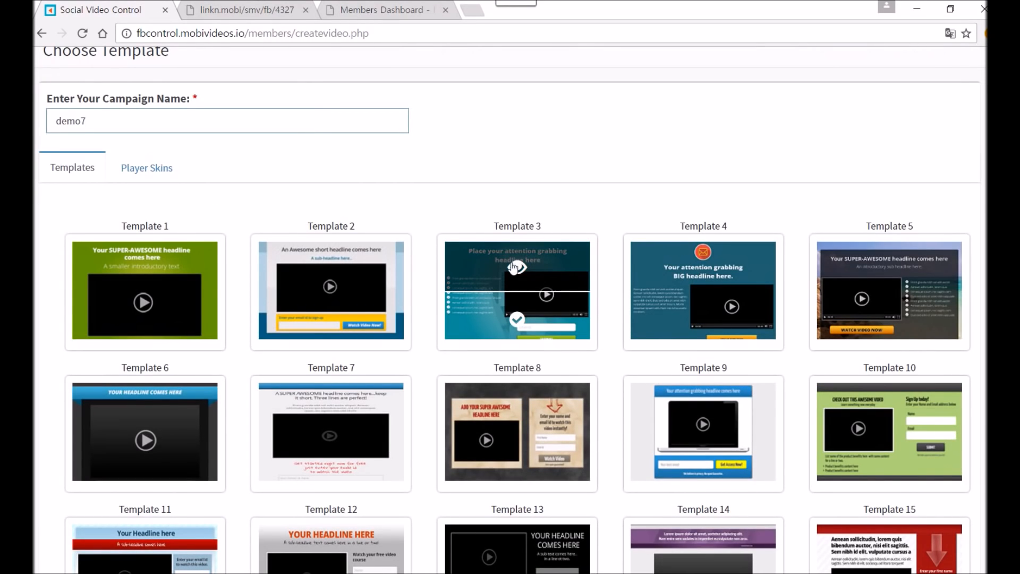
left_click(516, 269)
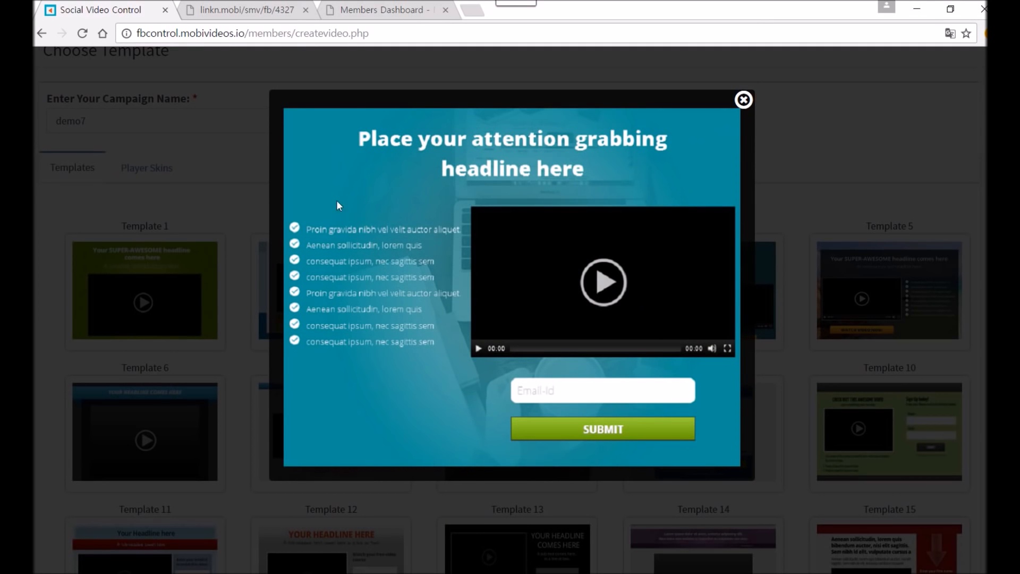
left_click(743, 100)
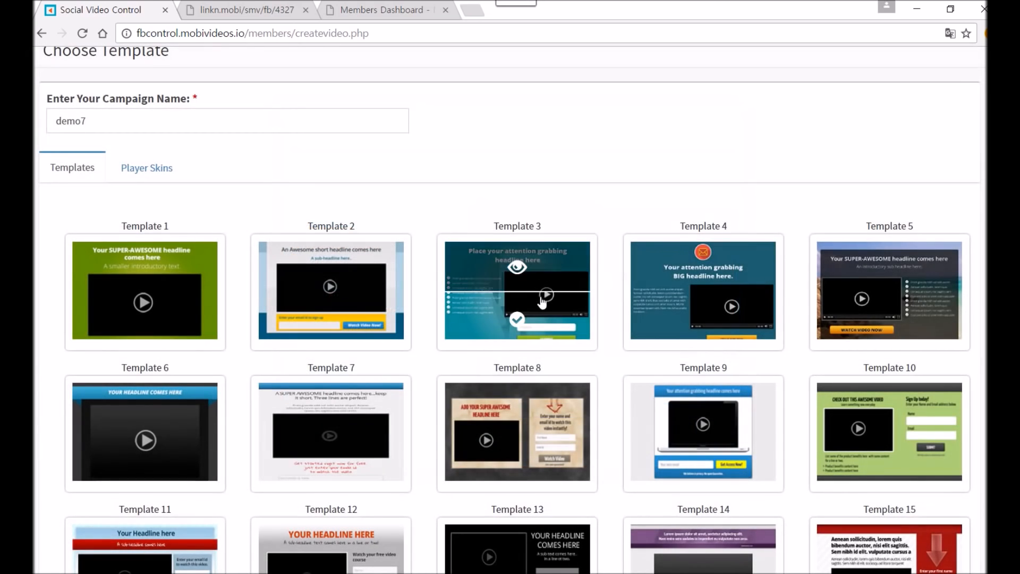
left_click(519, 323)
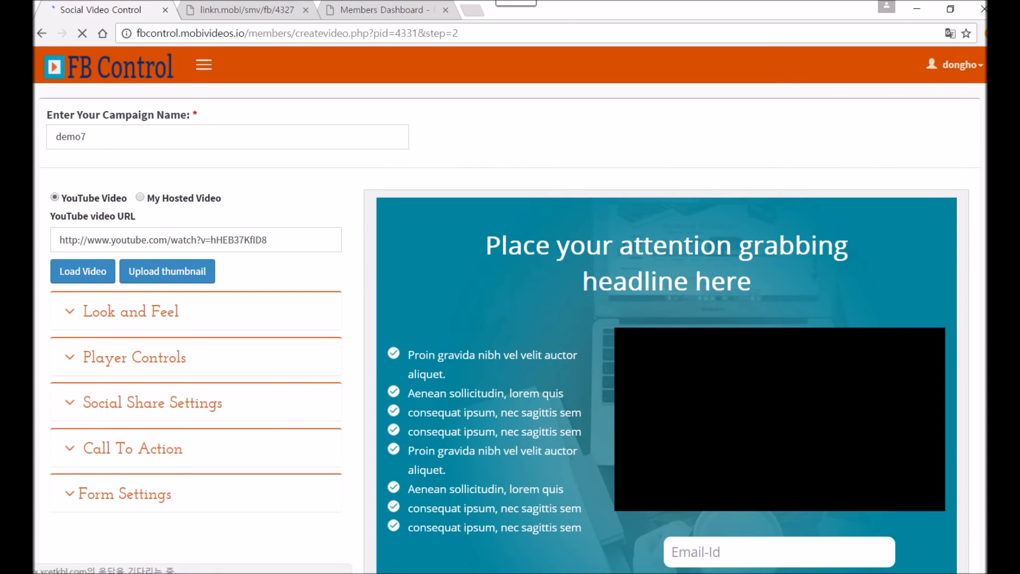
scroll(552, 156, "down", 2)
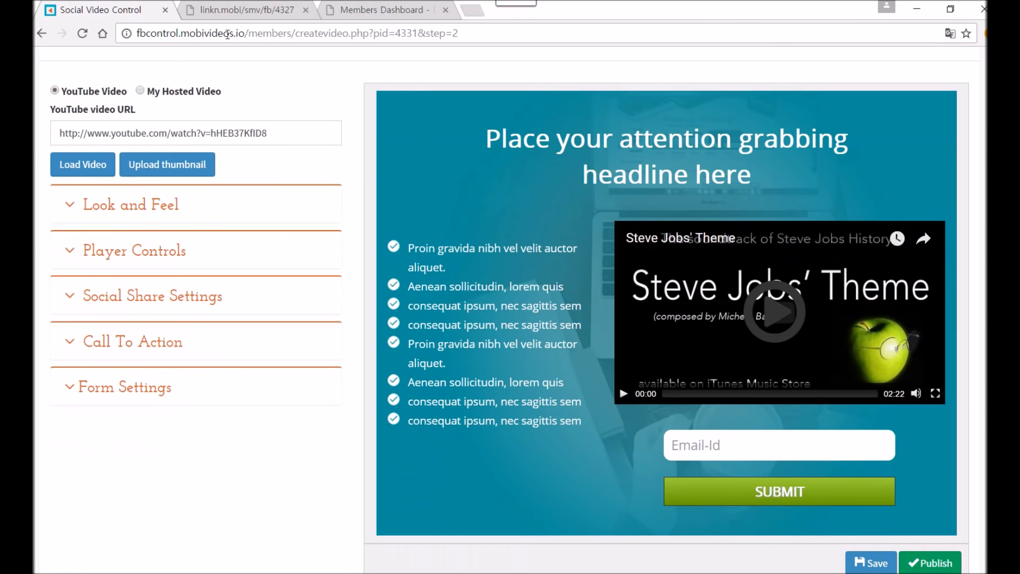
- Replace the headline with "동영상 SEO의 천기누설 5분 작업해서 멀티 타깃 키워드를 유투브 첫페이지에 노출시키는 비법 전수해 드릴까요?" copied from the linkn.mobi/smv/fb/4327 page
left_click(241, 13)
left_click_drag(388, 86, 732, 171)
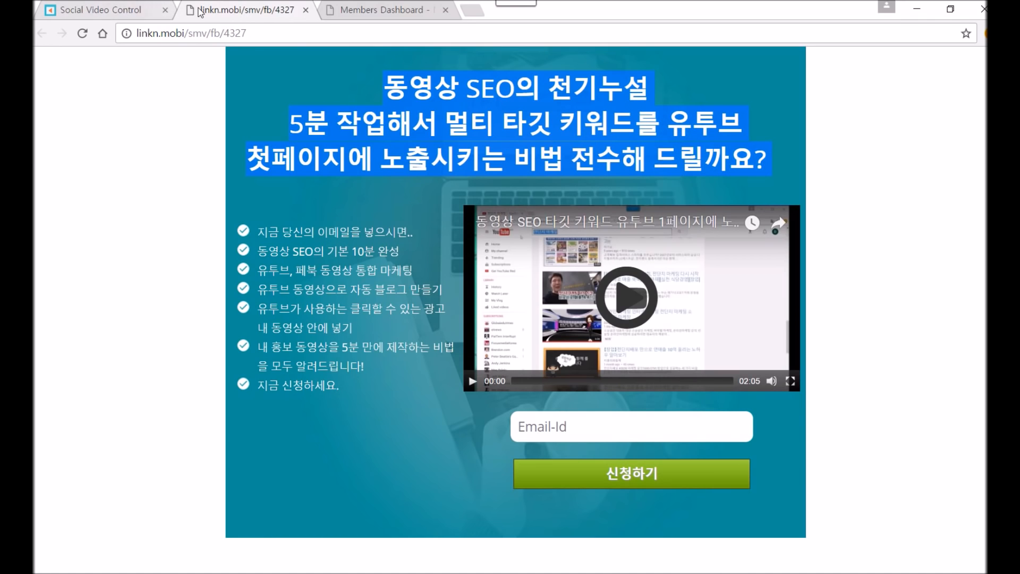
left_click(143, 9)
left_click_drag(489, 139, 770, 181)
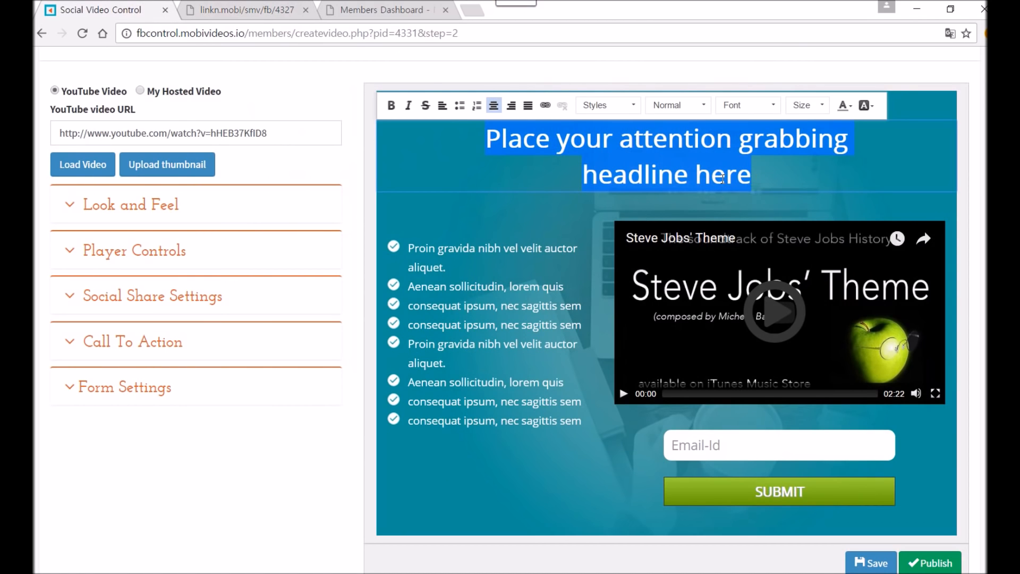
type("동영상 SEO의 천기누설 5분 작업해서 멀티 타깃 키워드를 유투브 첫페이지에 노출시키는 비법 전수해 드릴까요?")
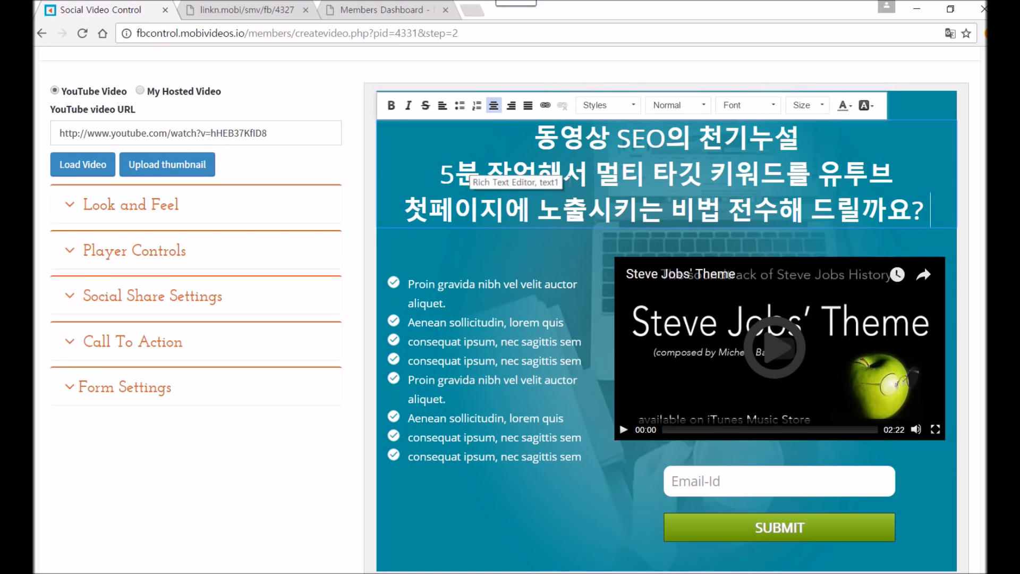
- Replace the placeholder bullet list with the Korean one from linkn.mobi/smv/fb/4327, running from "지금 당신의 이메일을 넣으시면.." to "지금 신청하세요."
left_click(235, 6)
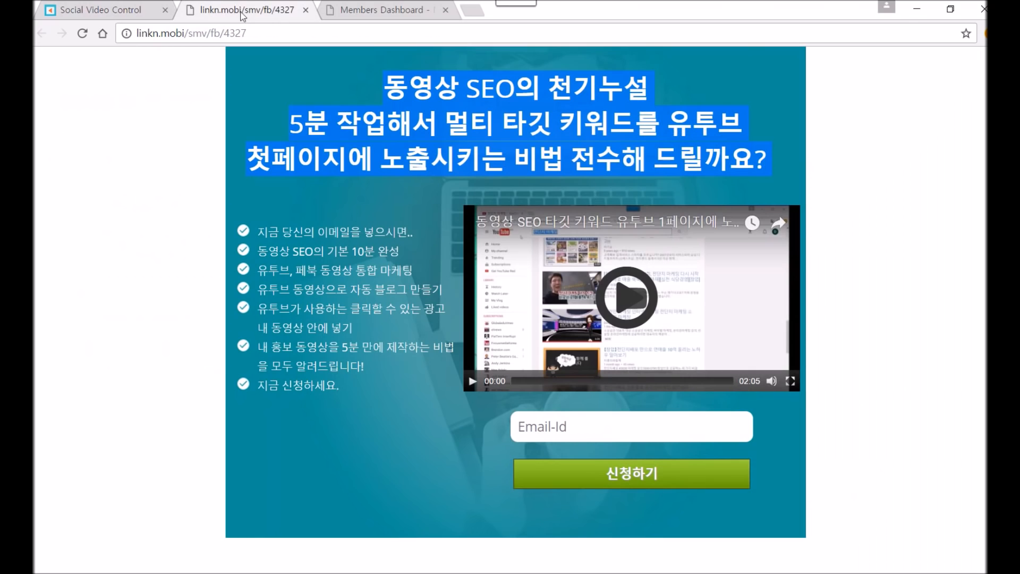
left_click_drag(260, 232, 355, 385)
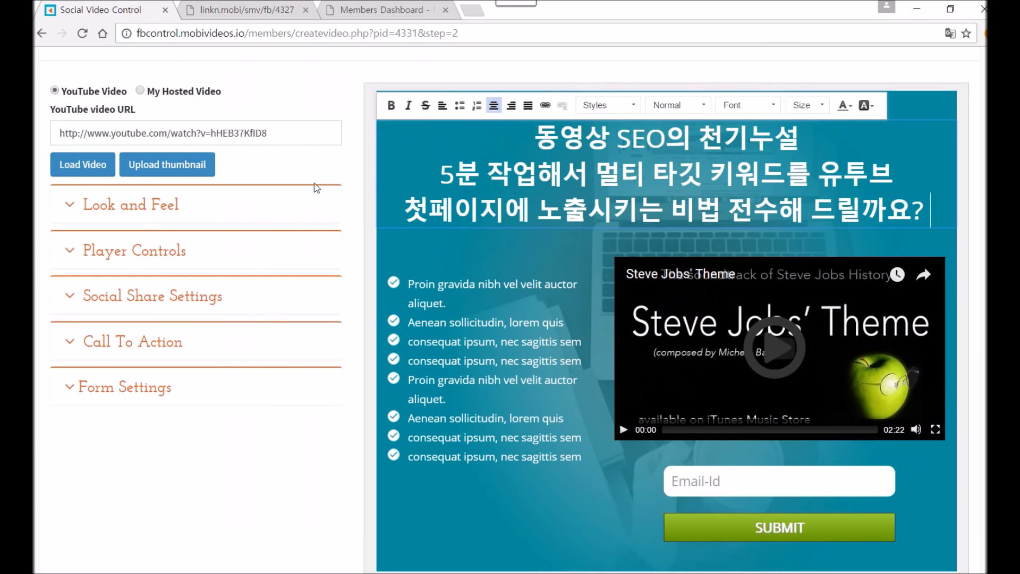
left_click(109, 11)
left_click_drag(409, 287, 582, 457)
type("지금 당신의 이메일을 넣으시면.. 동영상 SEO의 기본 10분 완성 유투브, 페북 동영상 통합 마케팅 유투브 동영상으로 자동 블로그 만들기 유투브가 사용하는 클릭할 수 있는 광고 내 동영상 안에 넣기 내 홍보 동영상을 5분 만에 제작하는 비법을 모두 알려드립니다! 지금 신청하세요.")
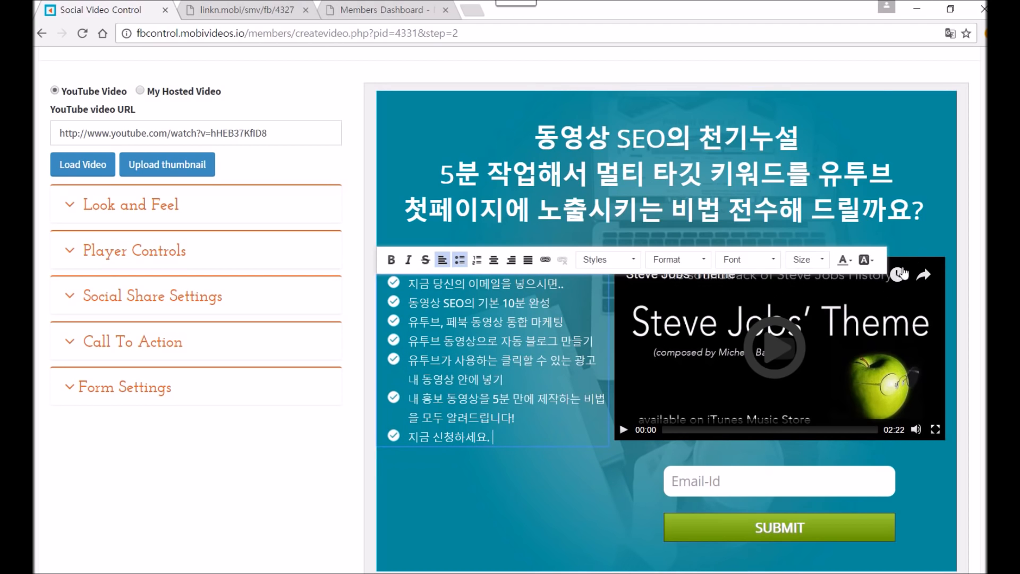
left_click(927, 224)
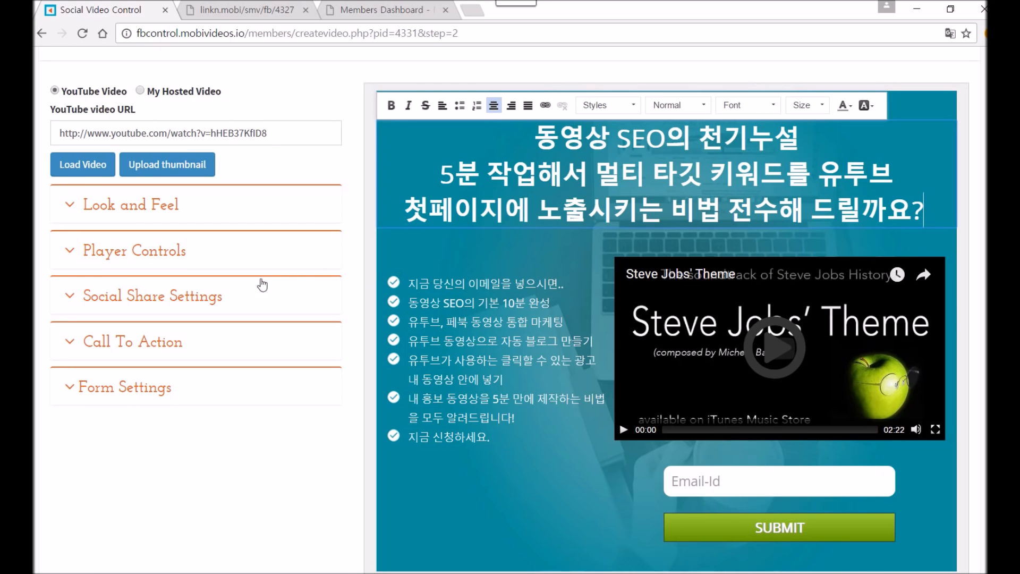
- Switch to the YouTube page of the "동영상 SEO 타깃 키워드 유투브 1페이지에 노출시키기" video and copy its full URL
left_click(130, 133)
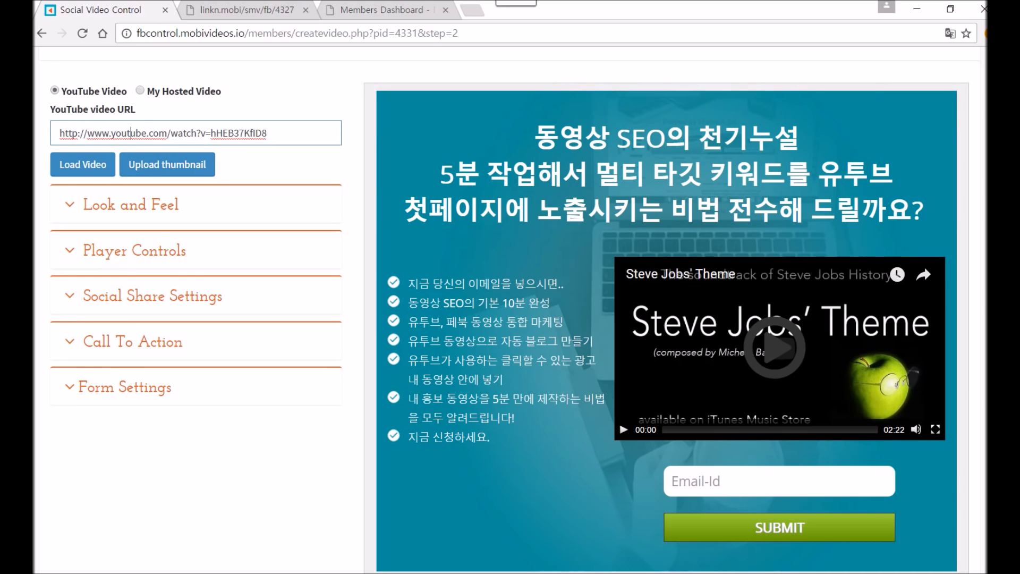
left_click(690, 573)
left_click(746, 537)
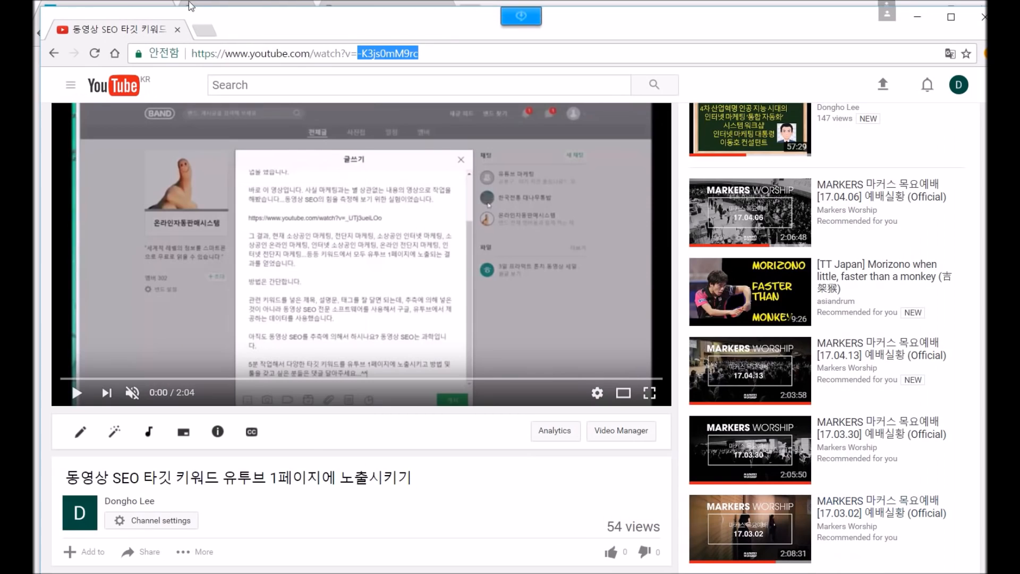
left_click(356, 54)
left_click_drag(437, 53, 168, 48)
key("ctrl+c")
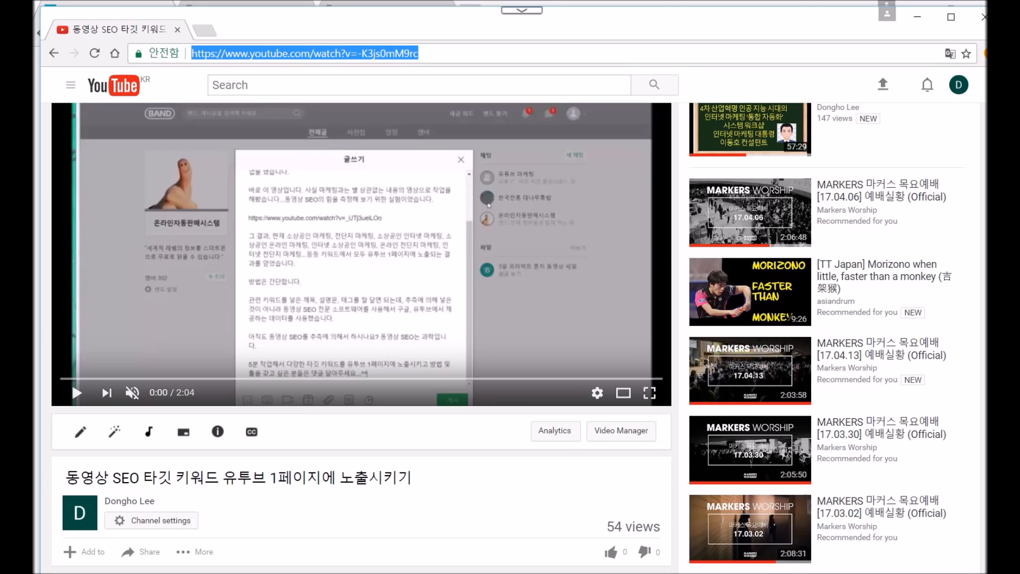
left_click(603, 513)
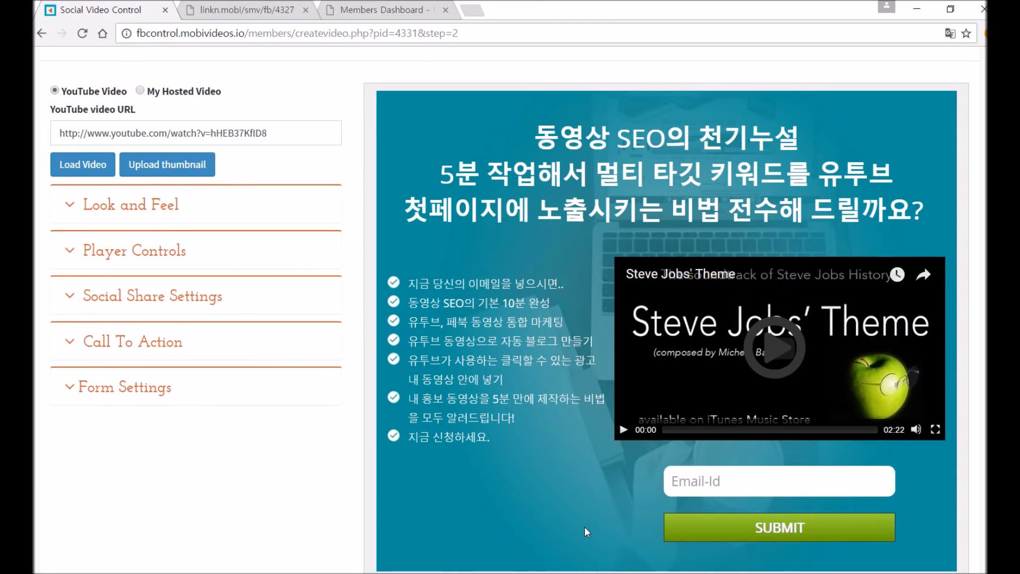
left_click_drag(268, 133, 32, 137)
key("ctrl+v")
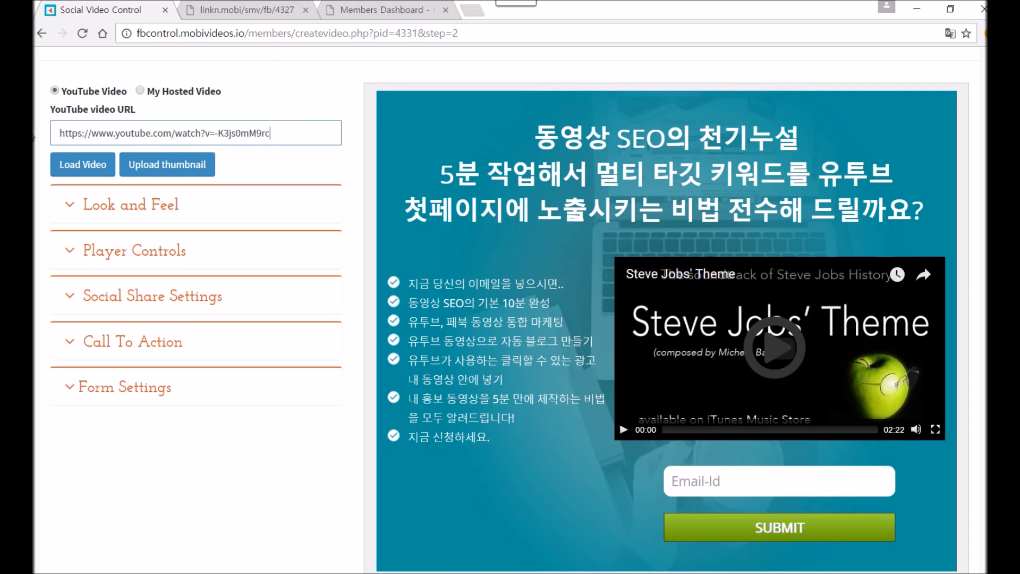
left_click(83, 166)
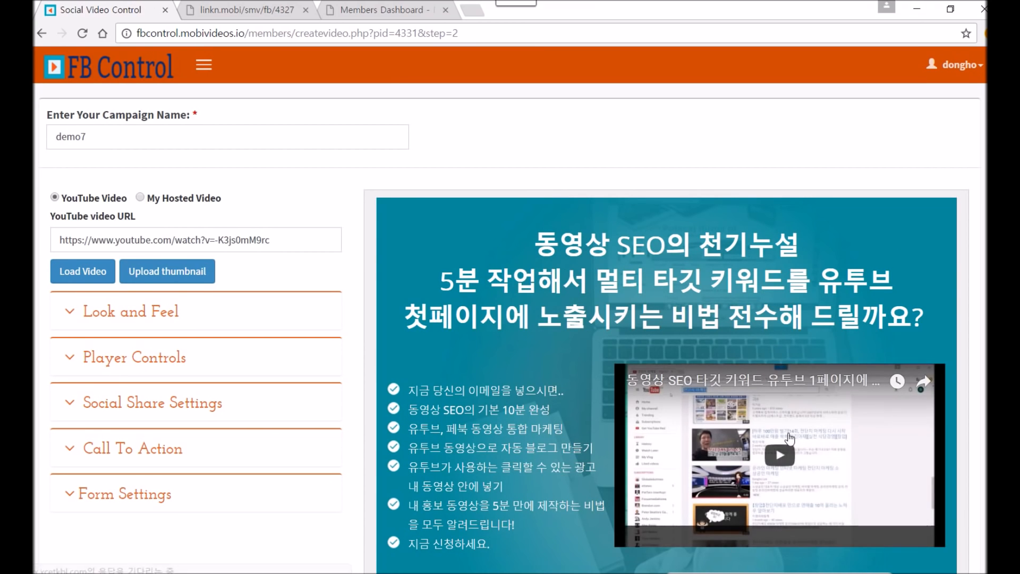
left_click(785, 479)
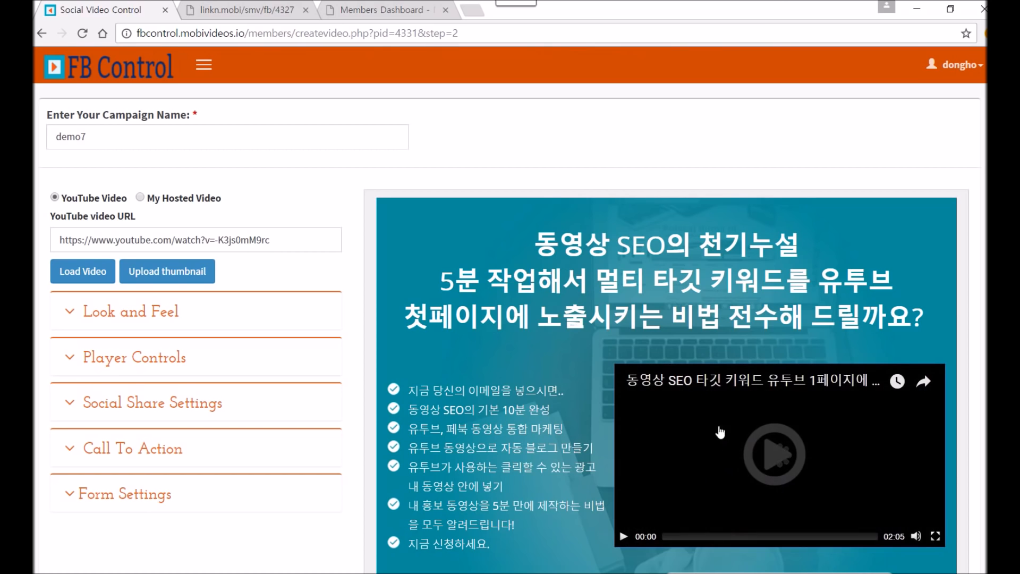
left_click(650, 510)
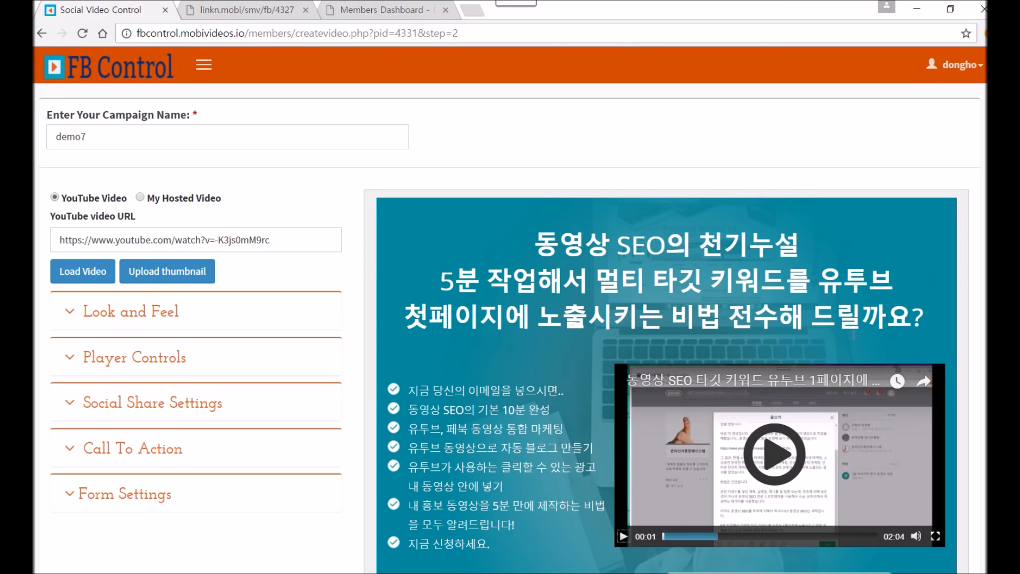
- Change the form's SUBMIT button label to "신청하기" and save the campaign
scroll(510, 319, "down", 3)
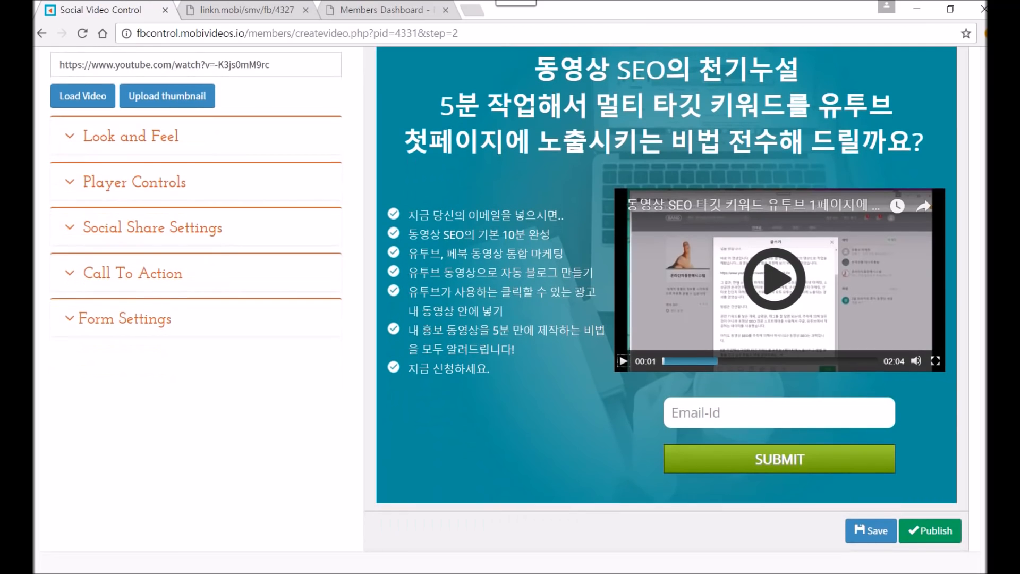
left_click(724, 414)
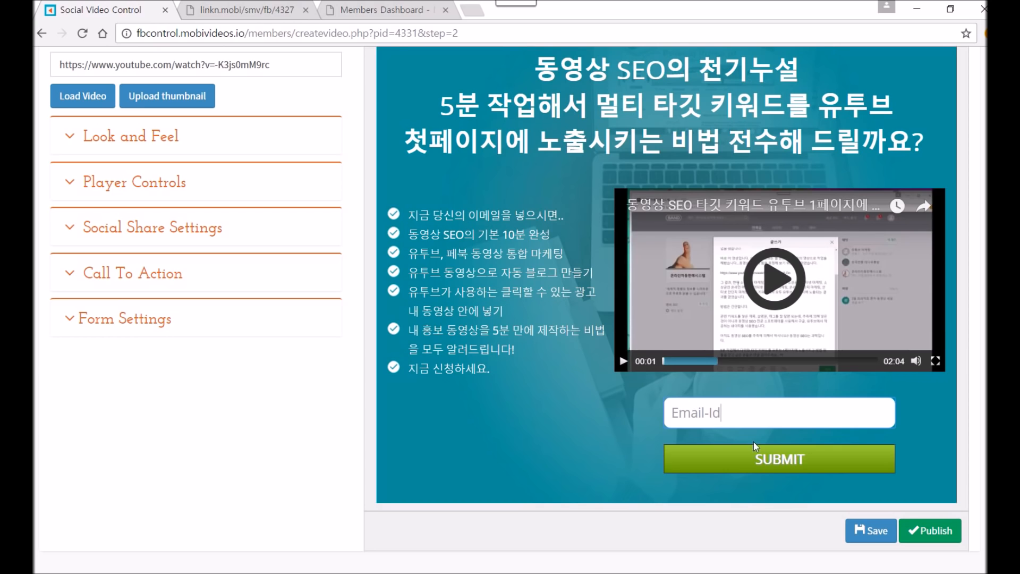
left_click(755, 460)
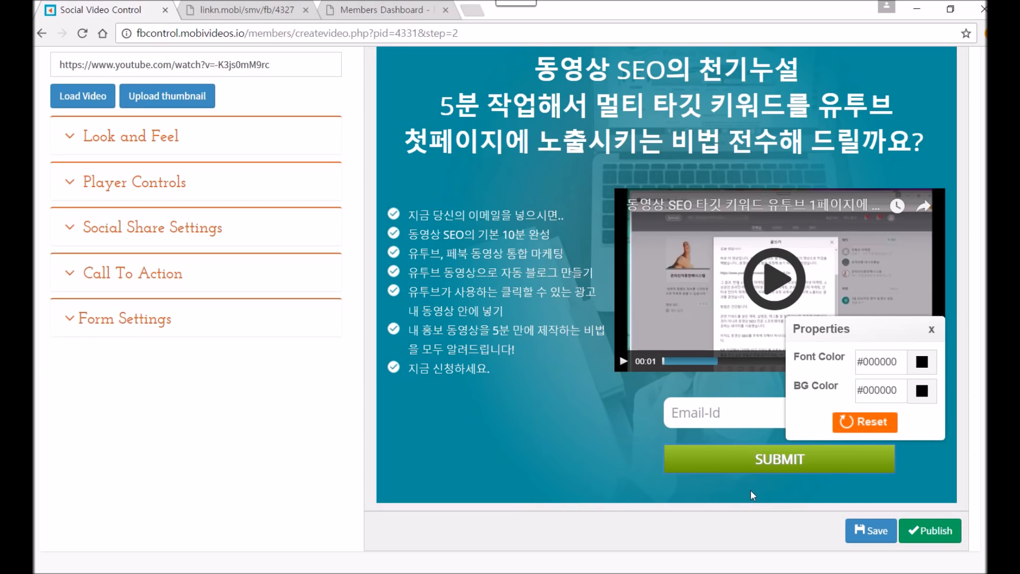
key("Delete")
key("Delete")
key("Delete")
key("Delete")
key("Delete")
key("Delete")
type("TLS")
key("BackSpace")
key("BackSpace")
key("BackSpace")
type("신청하기")
left_click(869, 531)
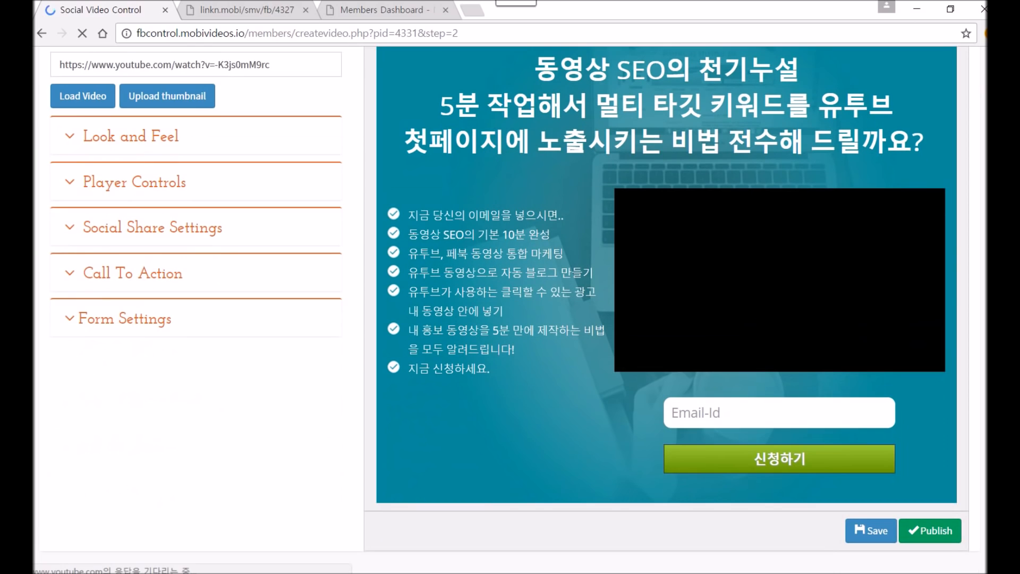
- Publish the demo7 campaign, view its live page through the dashboard's direct link and return to the dashboard
left_click(939, 533)
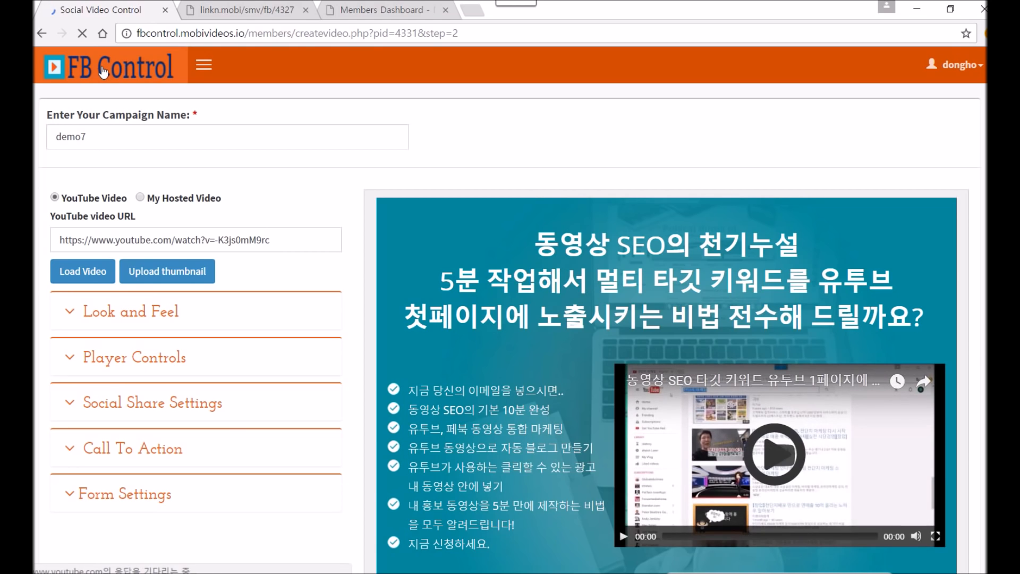
left_click(103, 71)
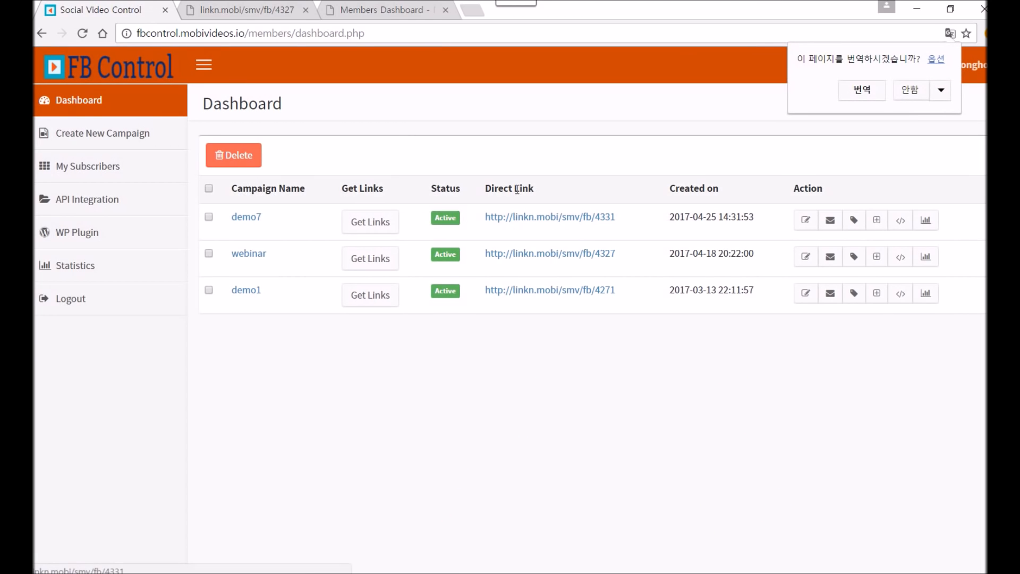
left_click(546, 218)
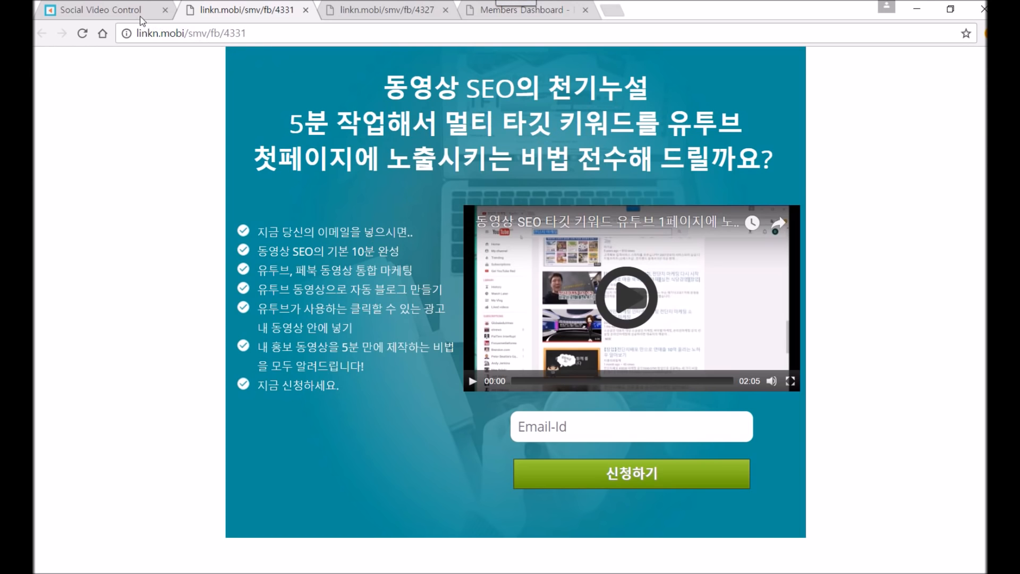
left_click(123, 11)
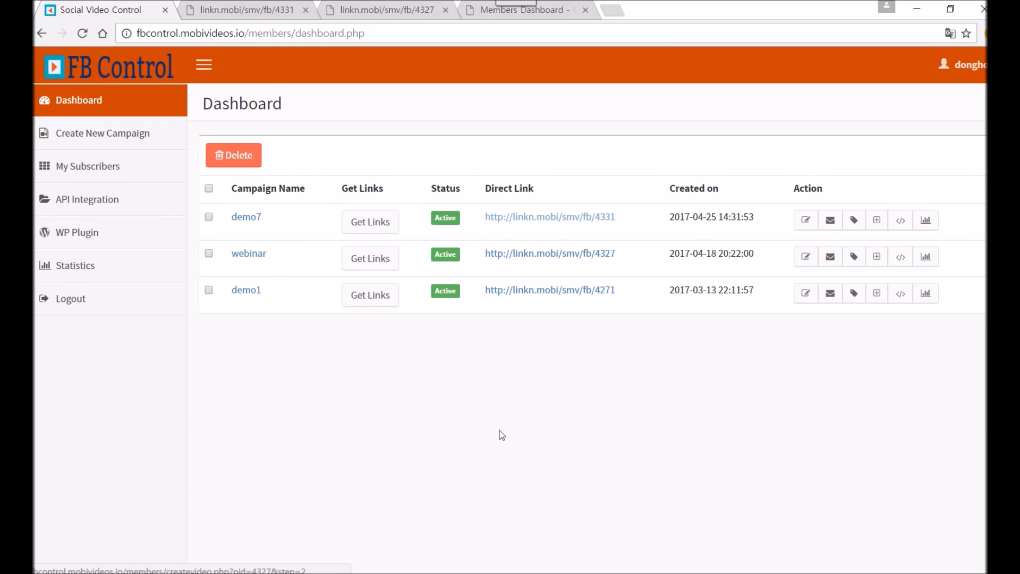
mouse_move(690, 573)
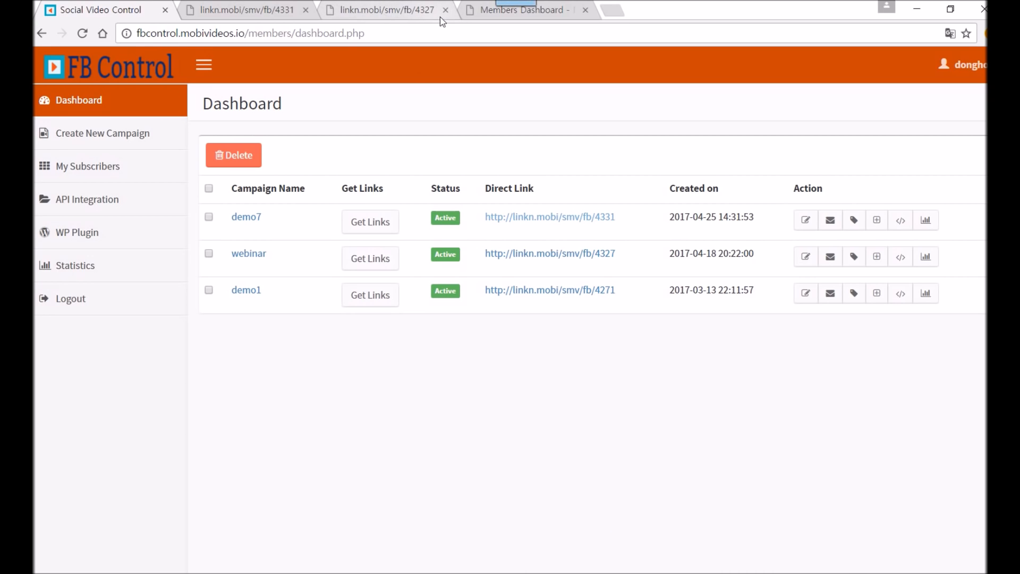
left_click(919, 12)
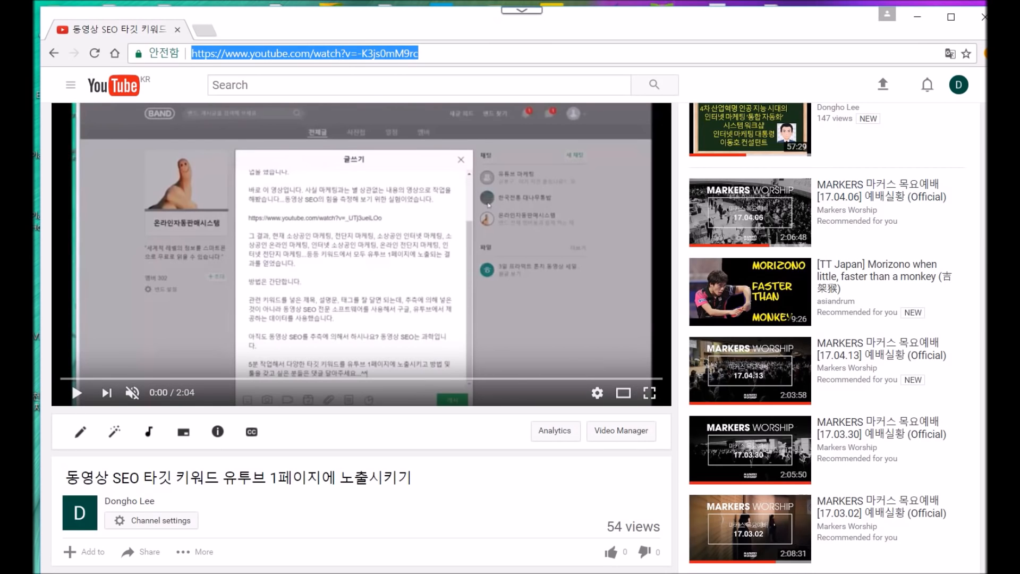
left_click(614, 563)
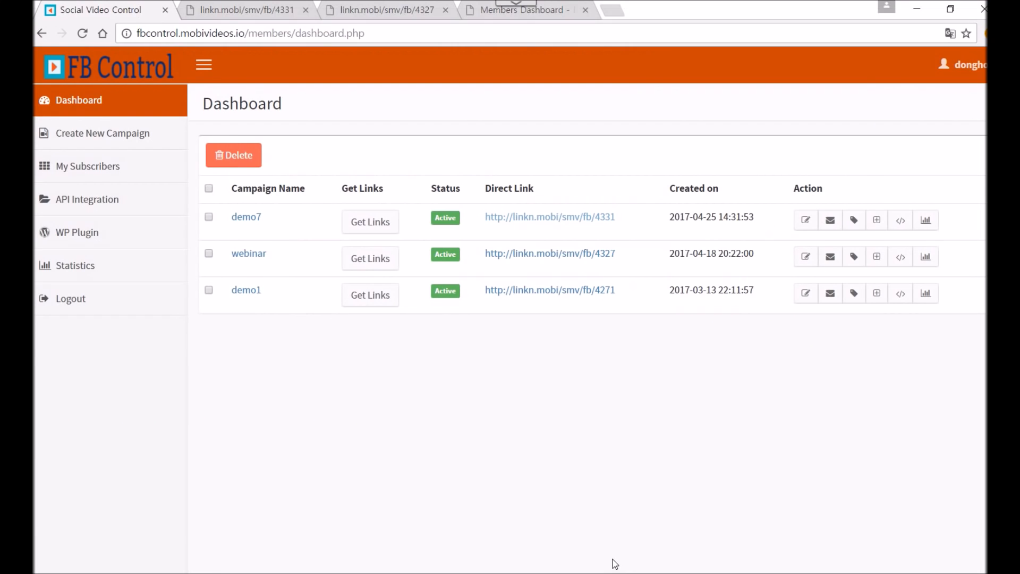
- Switch to the Ninja Sales Pages members dashboard and create a new page named demo7
left_click(477, 13)
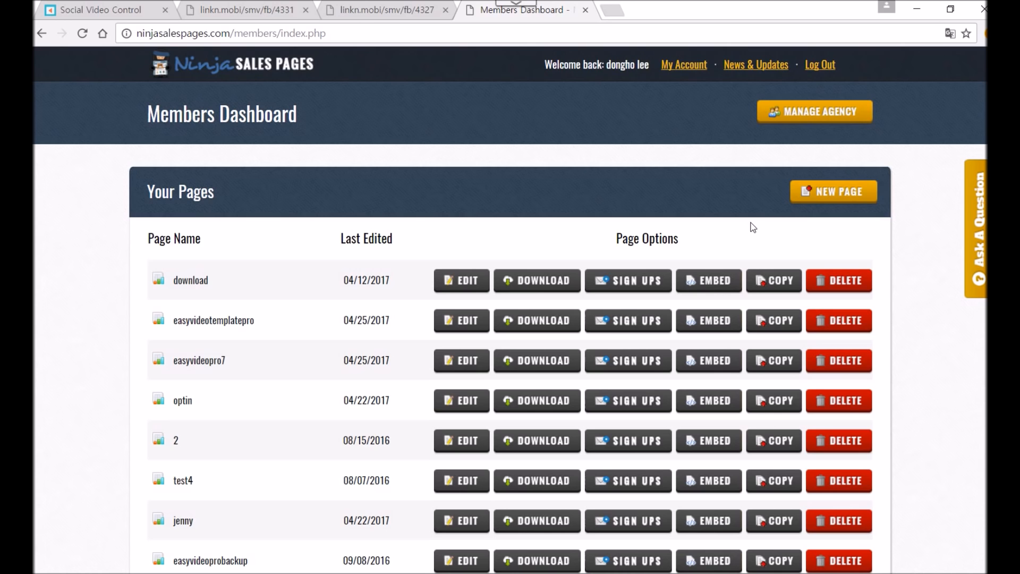
left_click(830, 195)
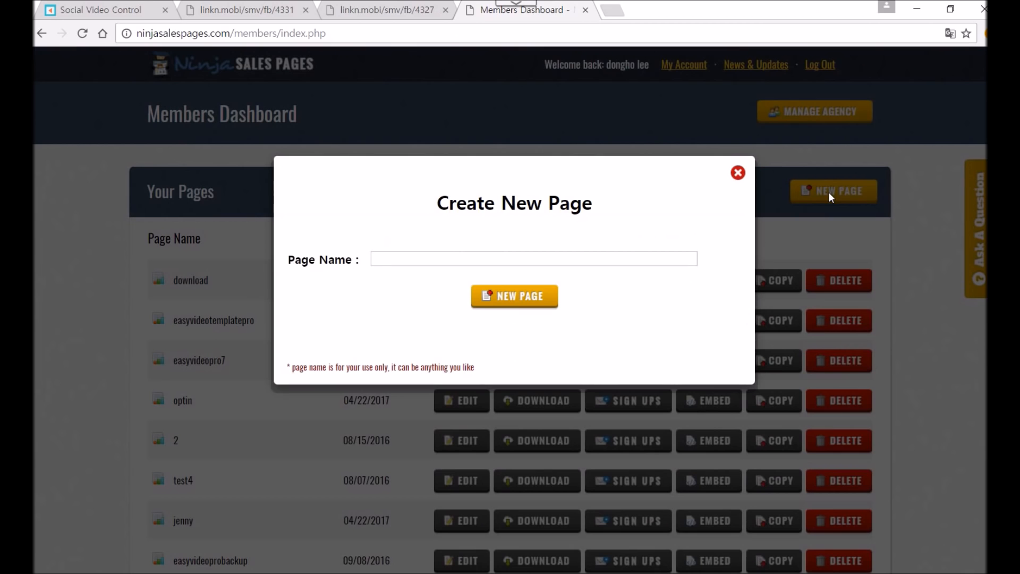
left_click(503, 253)
type("ㅇ드ㅐ")
key("BackSpace")
key("BackSpace")
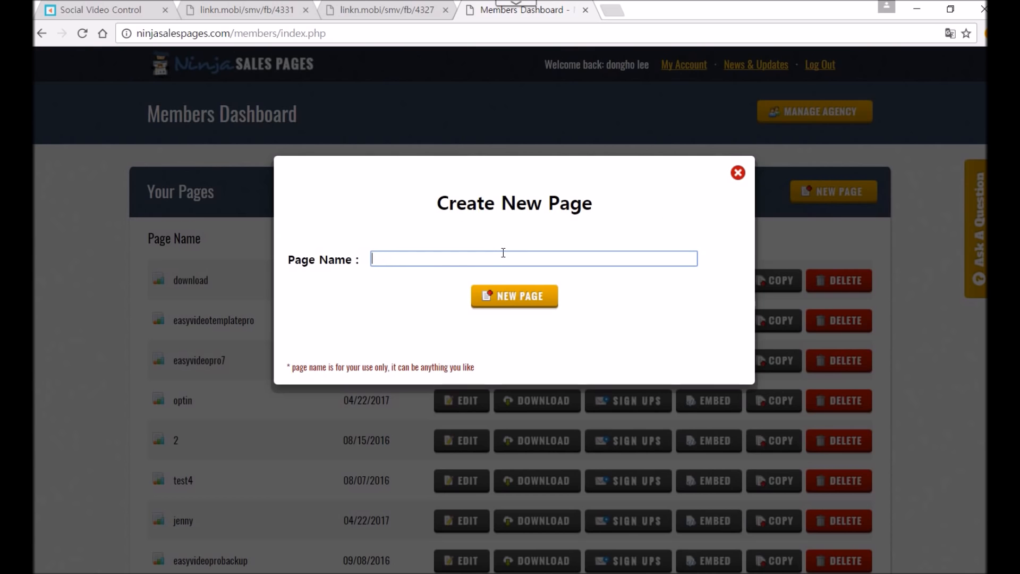
type("demo7")
left_click(535, 299)
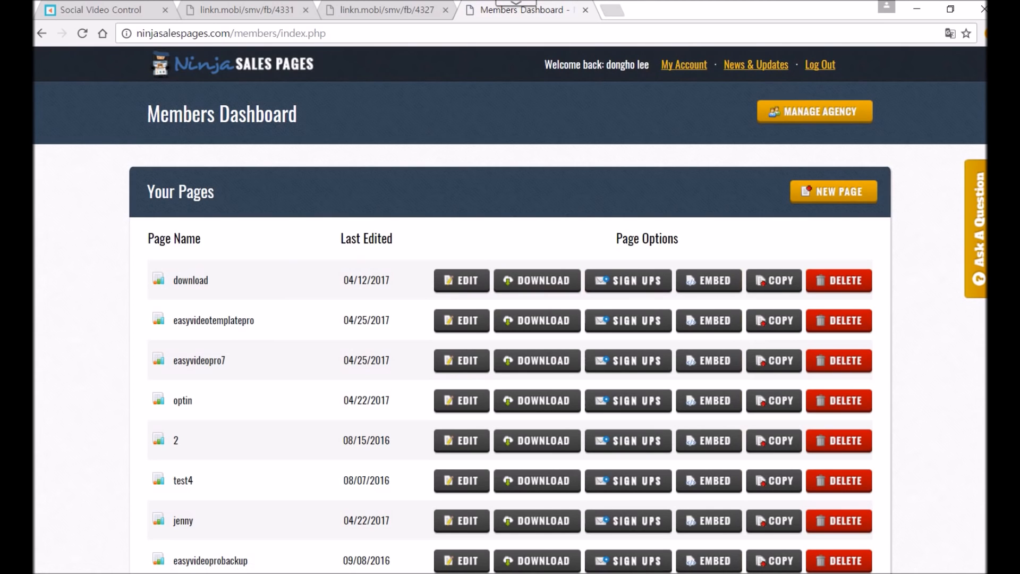
- Open the demo7 page from the page list for editing
scroll(510, 359, "down", 7)
scroll(510, 359, "down", 3)
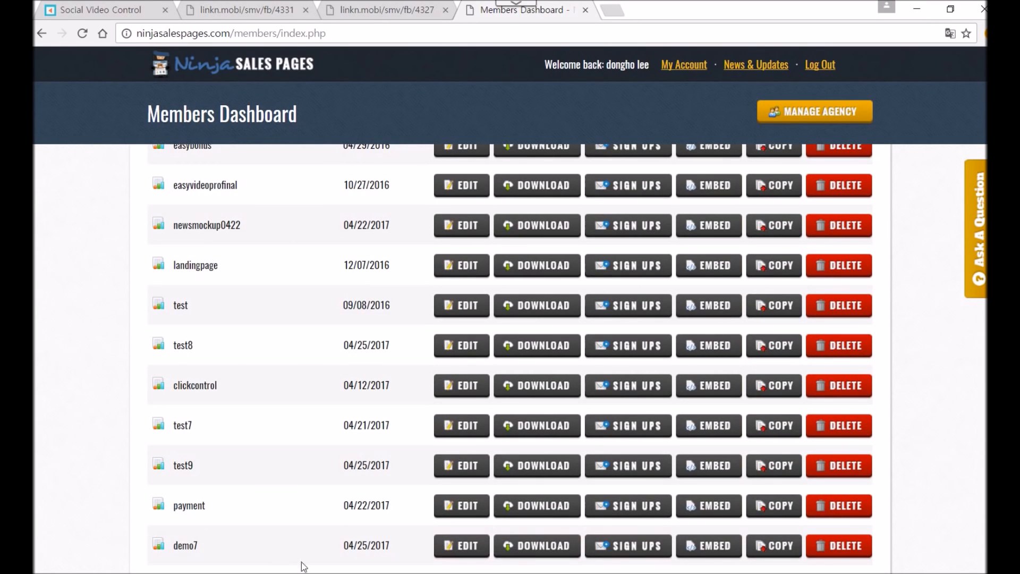
left_click(466, 545)
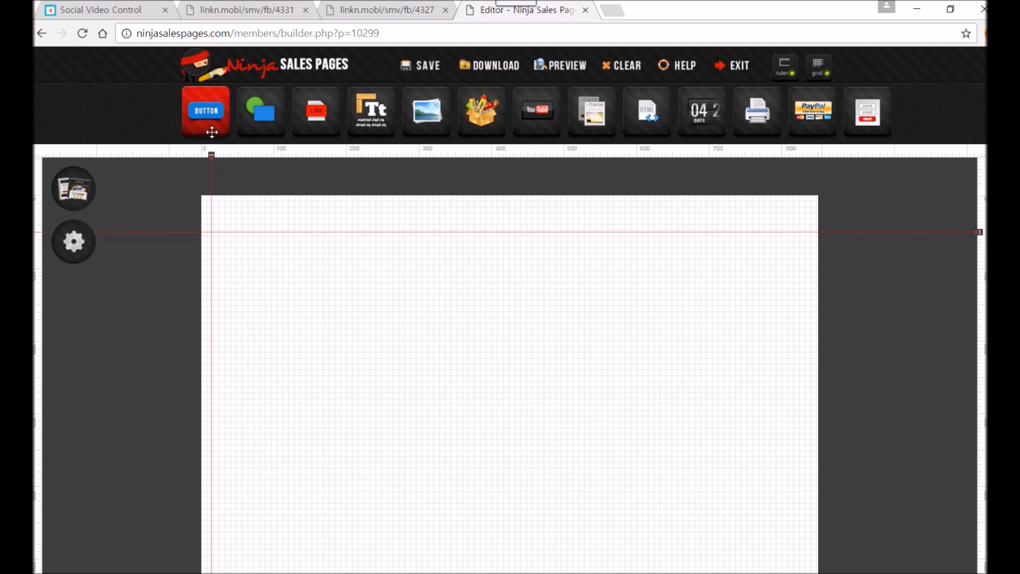
left_click_drag(204, 108, 505, 312)
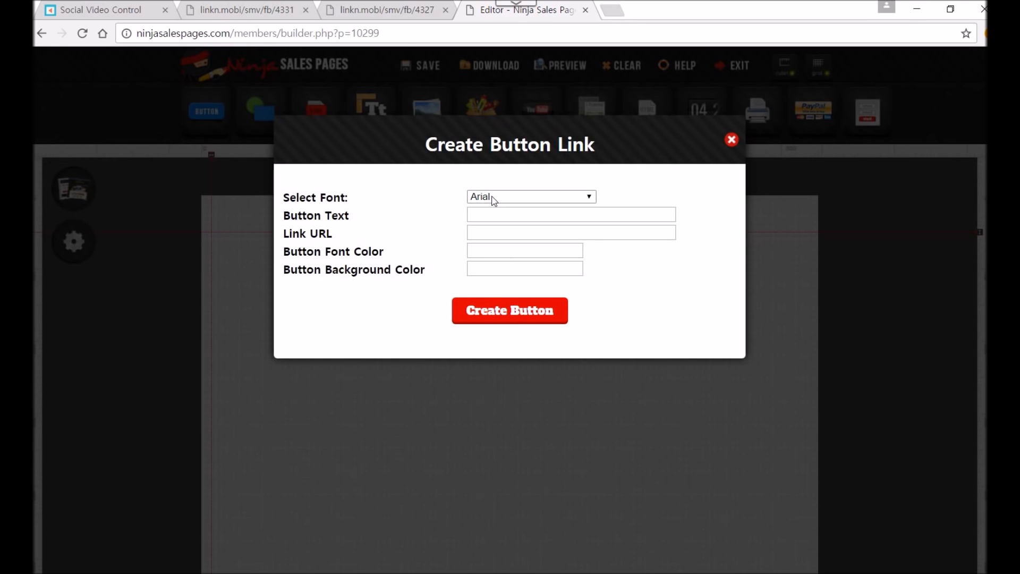
left_click(499, 218)
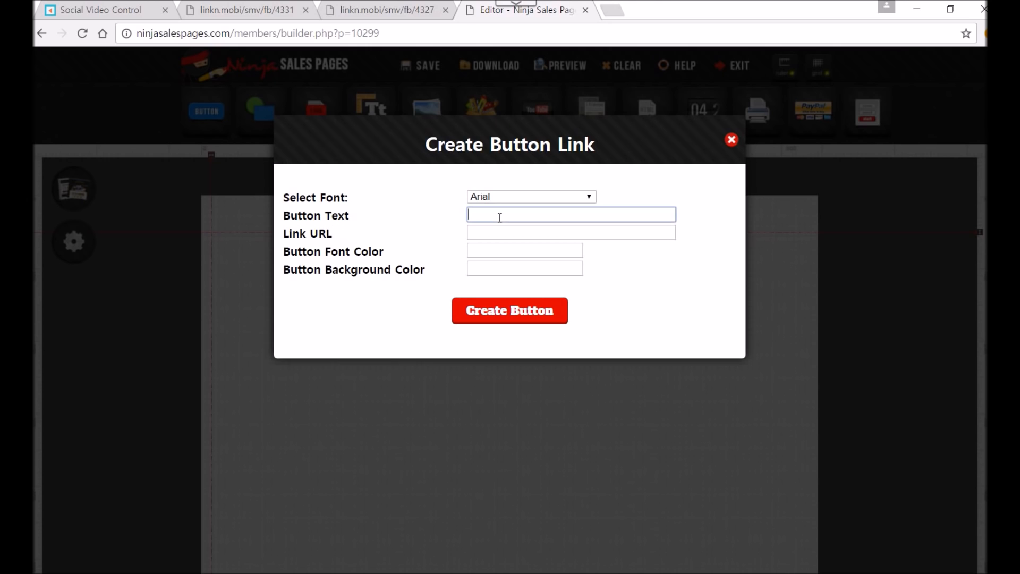
type("ㄴ")
type("르세요")
left_click(485, 235)
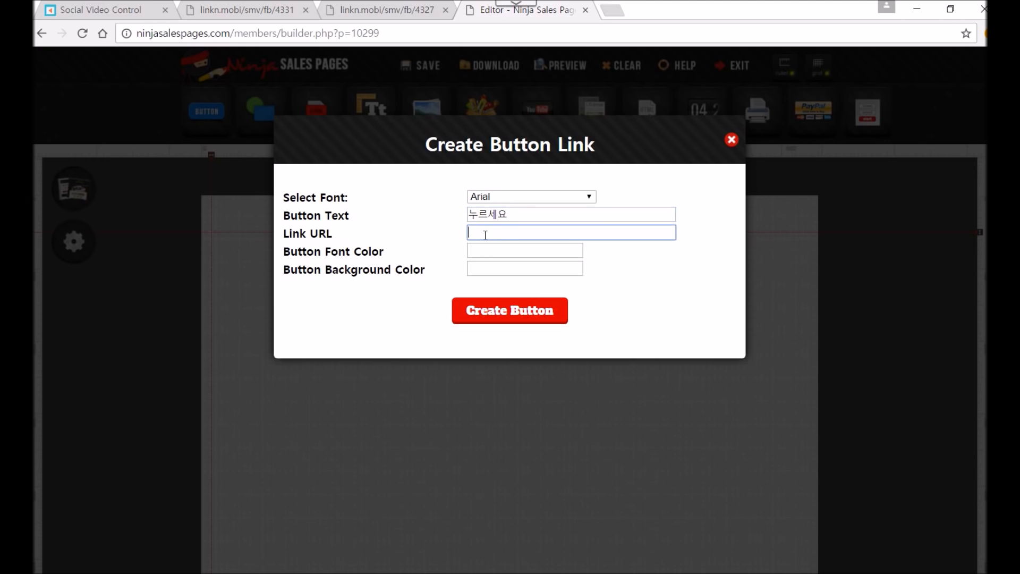
type("htt")
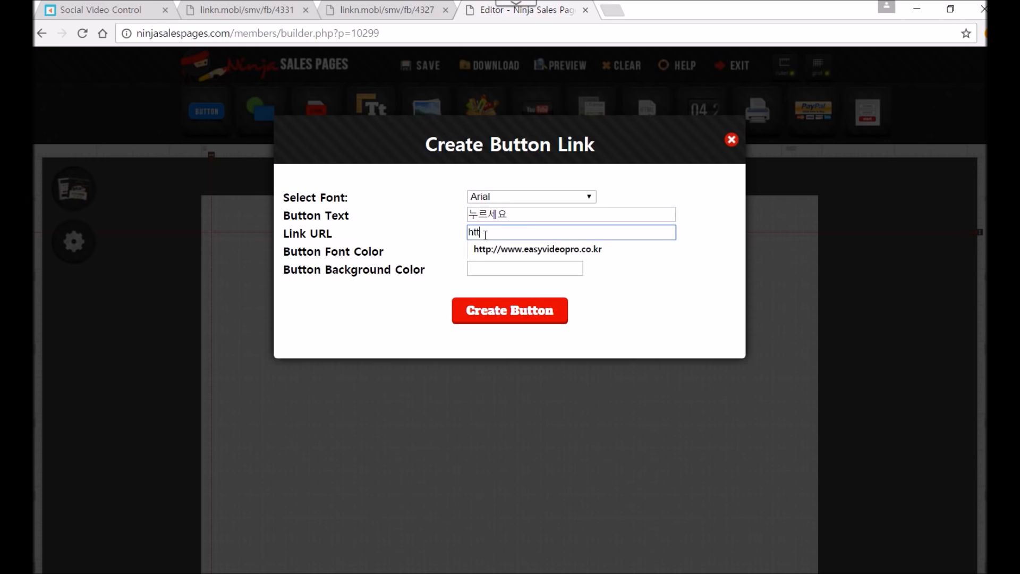
left_click(500, 249)
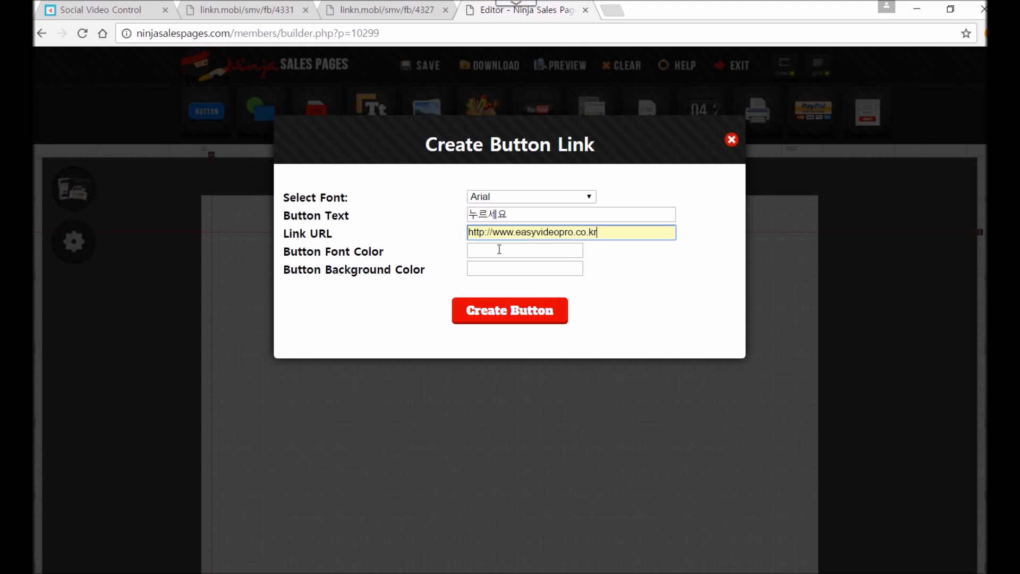
- Create the button with font color faf2fa and background color 020217, and enlarge it slightly on the page
left_click(499, 249)
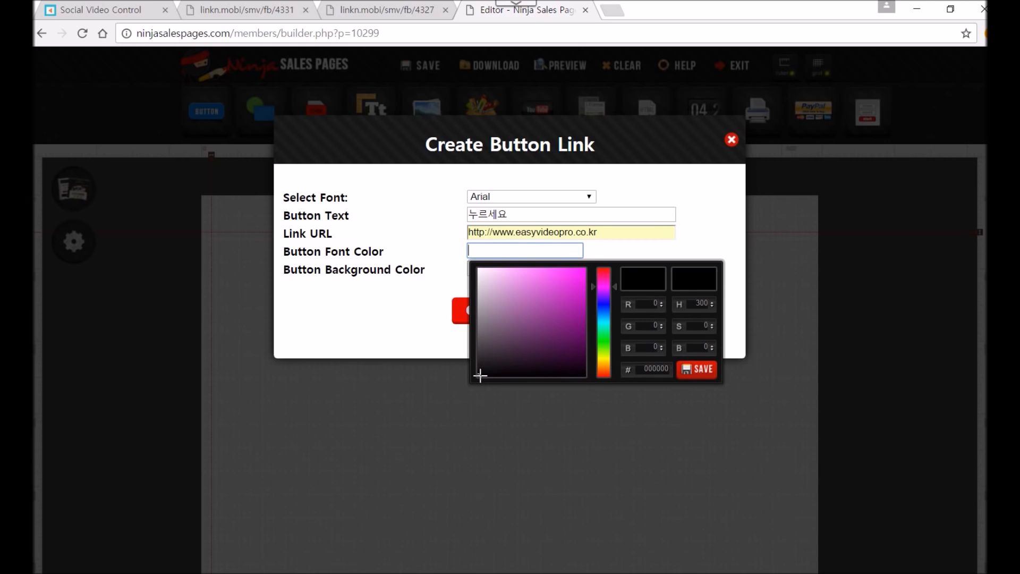
left_click_drag(479, 375, 481, 271)
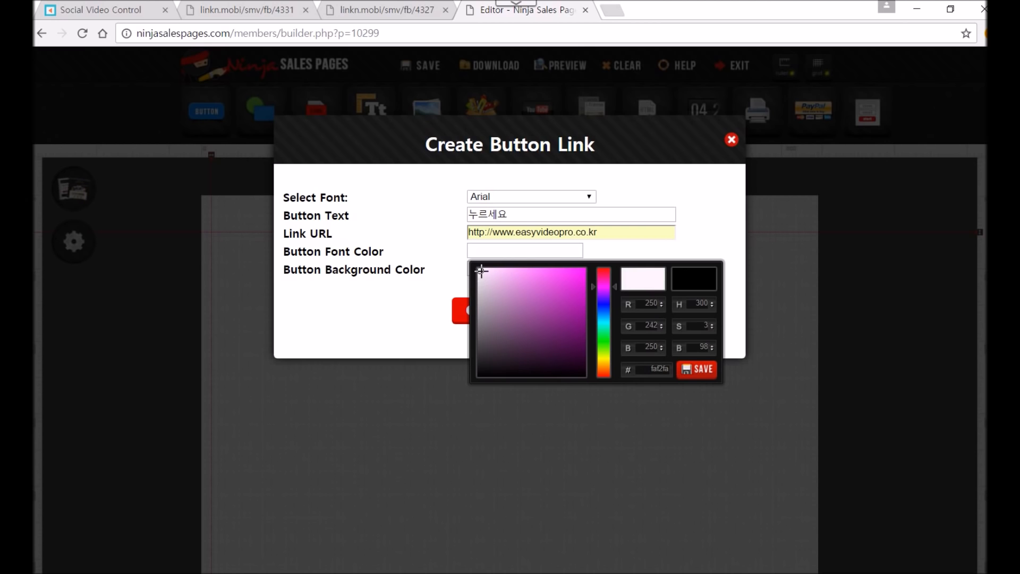
left_click(697, 370)
left_click(486, 270)
mouse_move(480, 395)
left_mouse_down()
mouse_move(539, 377)
mouse_move(576, 385)
left_mouse_up()
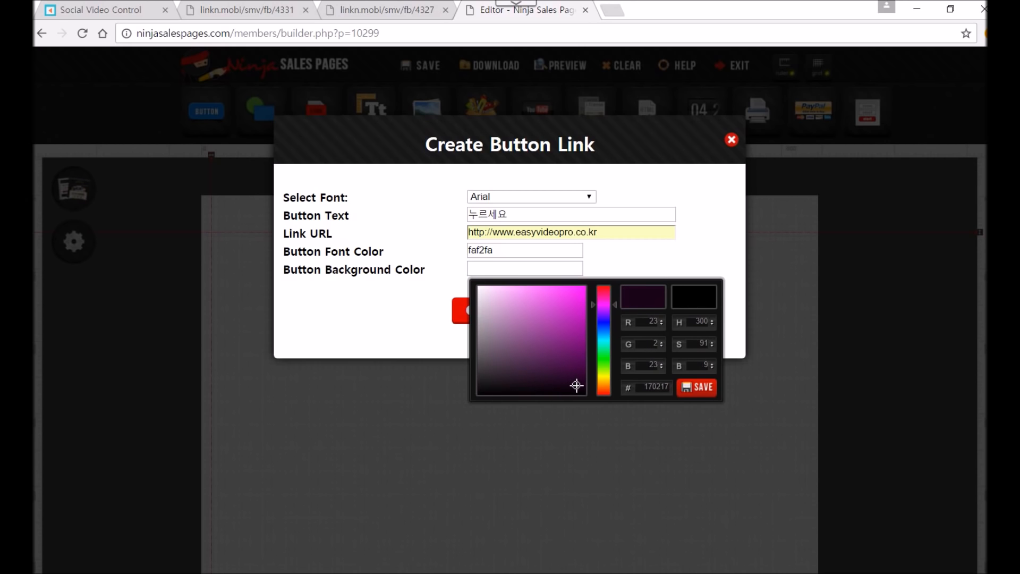
left_click_drag(591, 303, 593, 323)
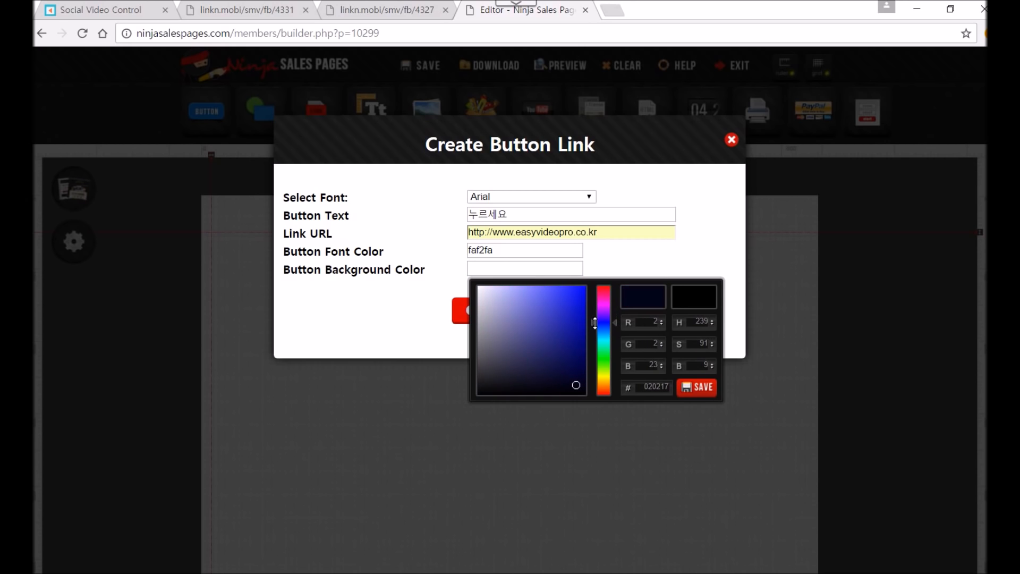
left_click(700, 387)
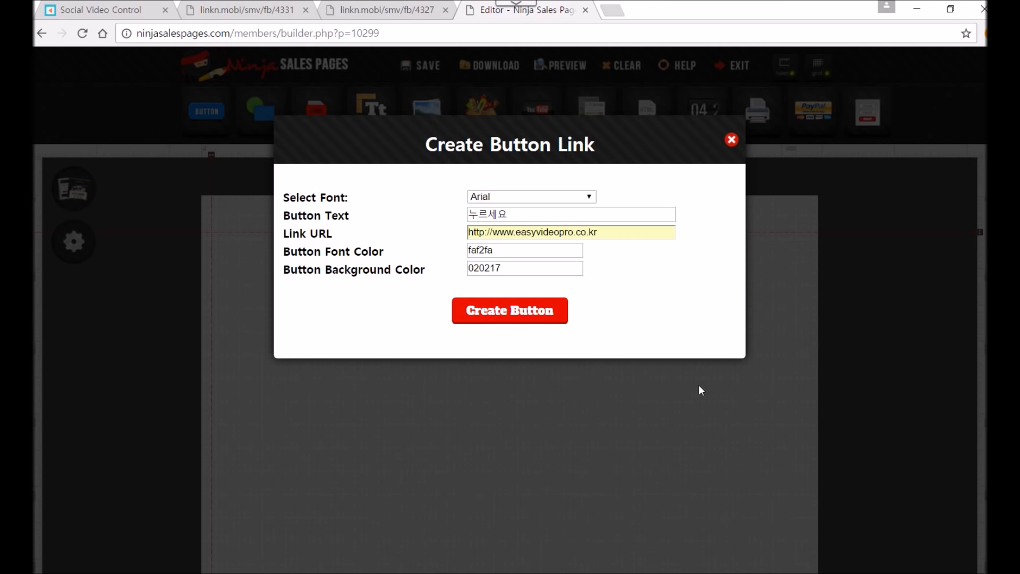
left_click(500, 314)
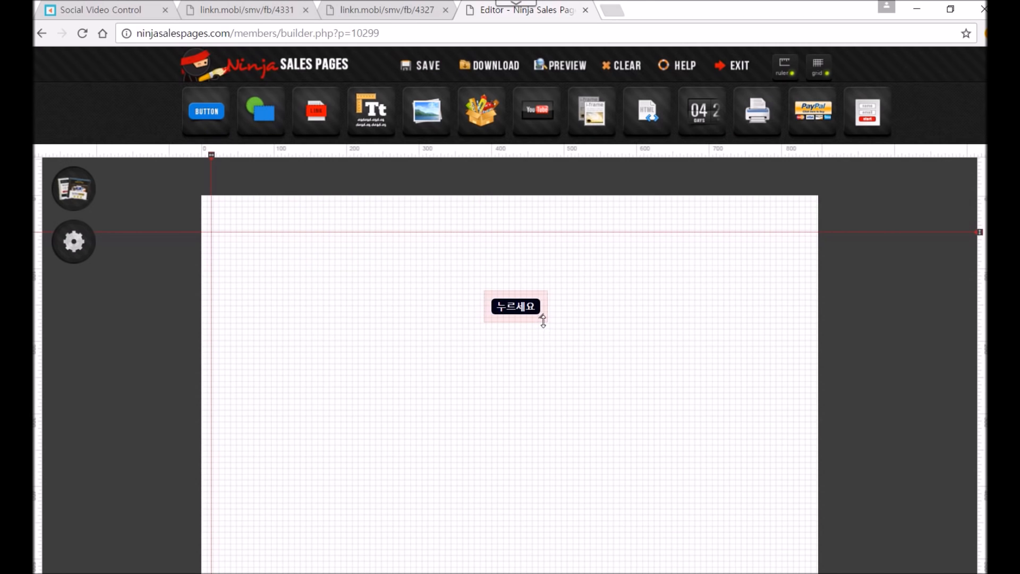
left_click_drag(542, 317, 560, 328)
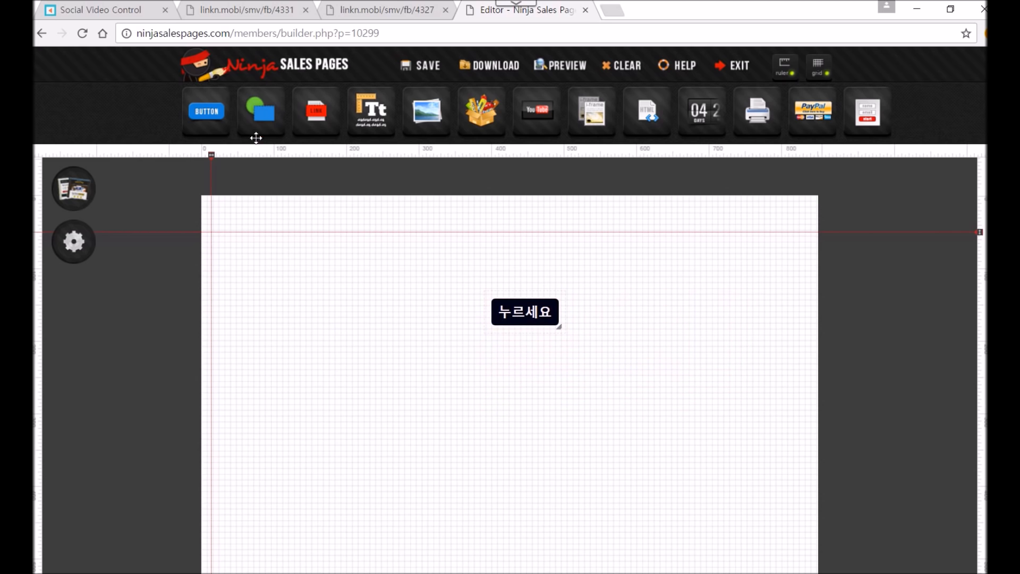
- Examine the options of the shape and hot box widgets without inserting either
left_click_drag(263, 116, 399, 358)
left_click(732, 148)
left_click_drag(317, 112, 433, 352)
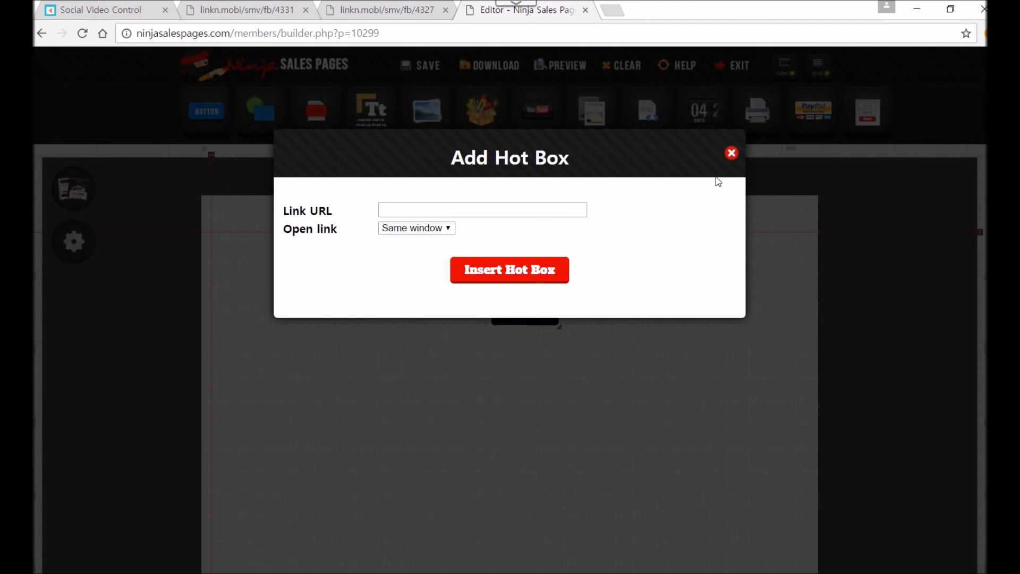
left_click(731, 153)
- Add a text box reading "ttttt" below the 누르세요 button, keeping Arial at size 18
left_click_drag(367, 109, 469, 370)
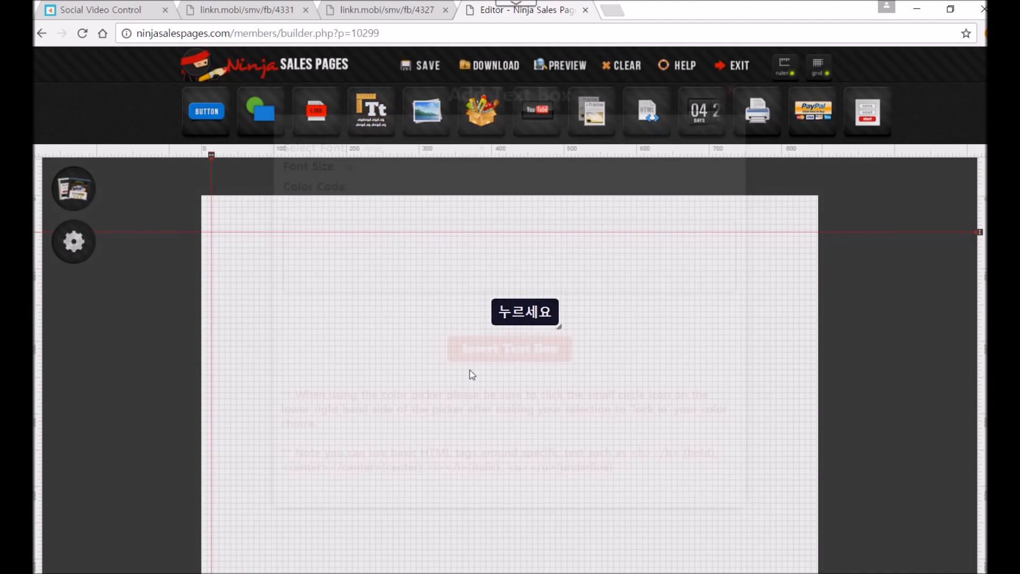
left_click(424, 261)
type("ttttt")
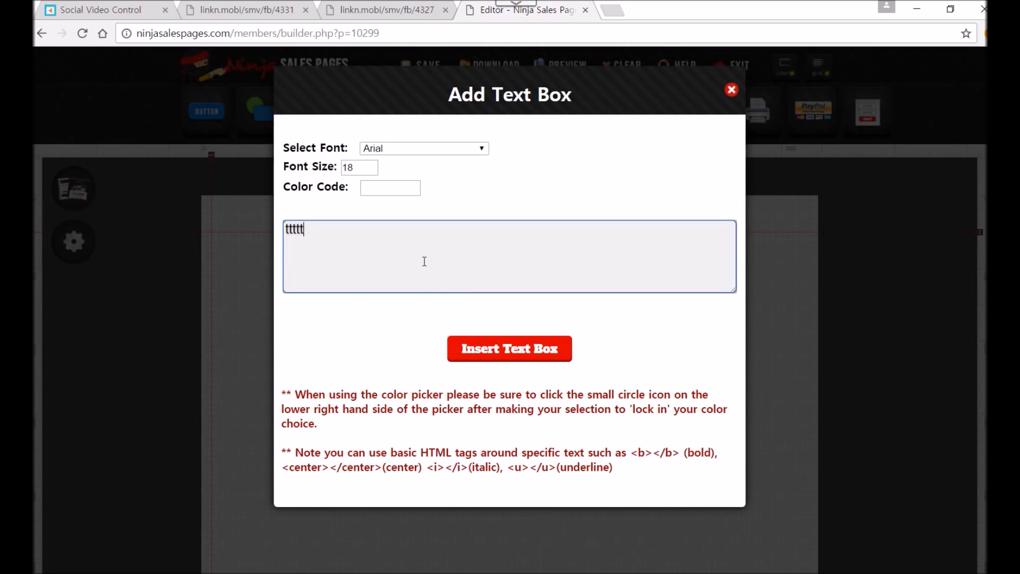
left_click(523, 354)
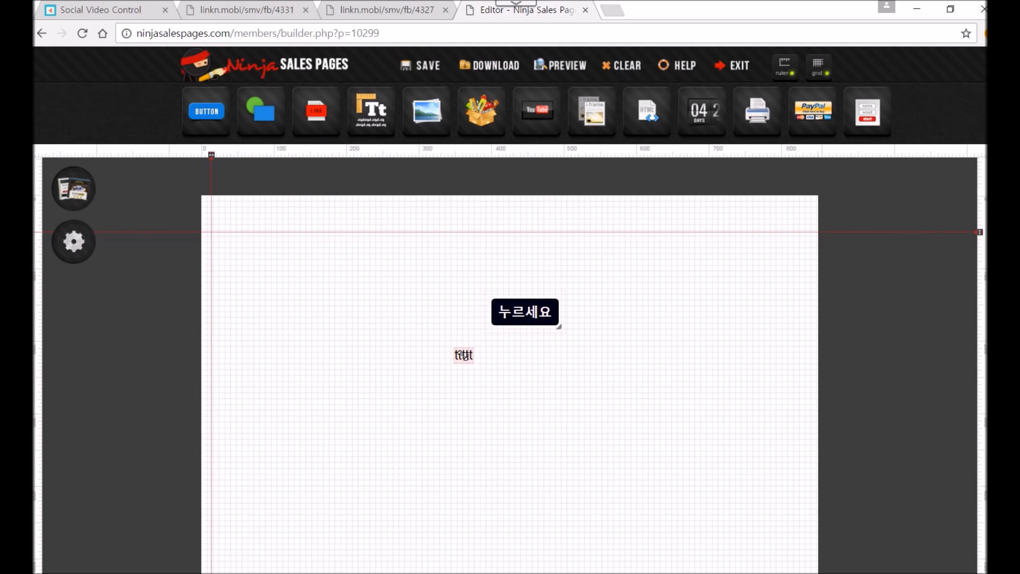
- Examine the image upload options and browse the clip art collection without adding anything
left_click_drag(426, 113, 478, 287)
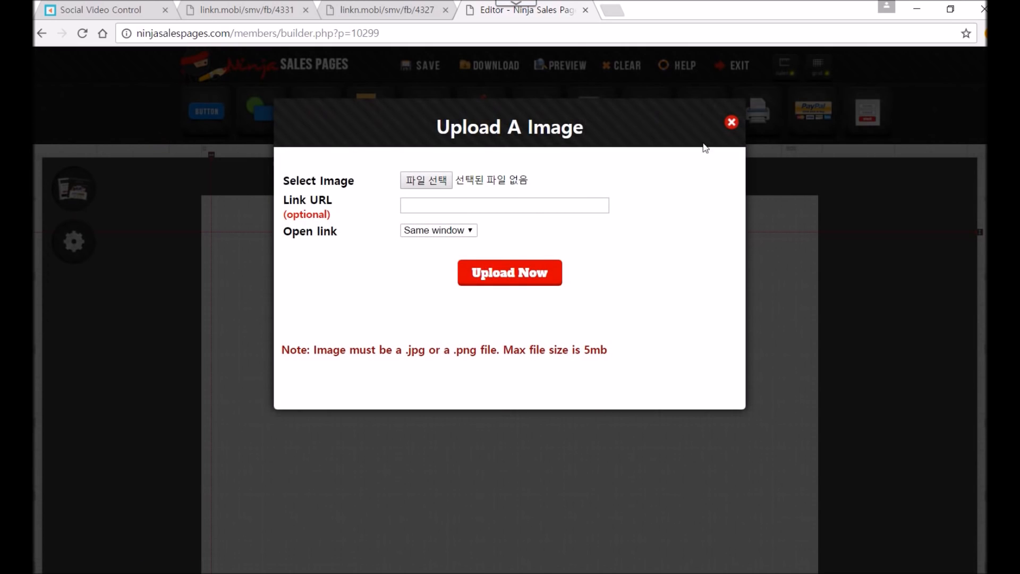
left_click(731, 122)
left_click_drag(480, 112, 500, 276)
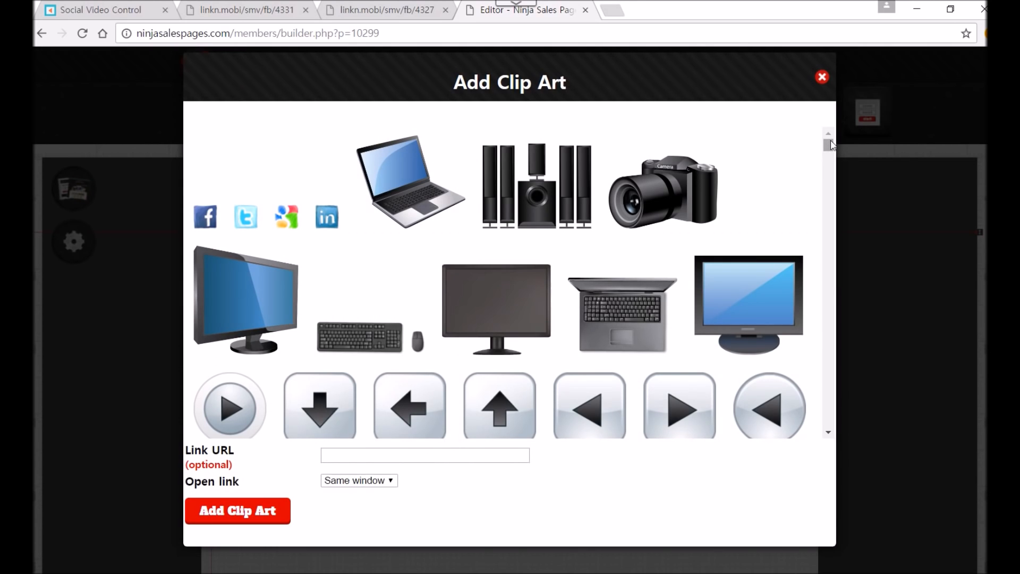
scroll(829, 148, "down", 2)
scroll(832, 153, "down", 20)
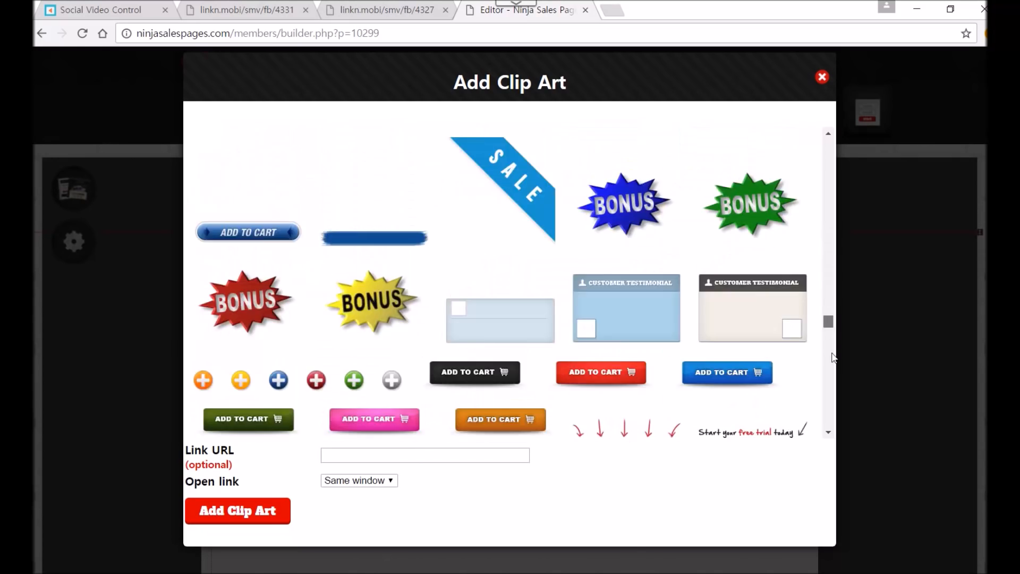
scroll(832, 405, "down", 5)
left_click(822, 78)
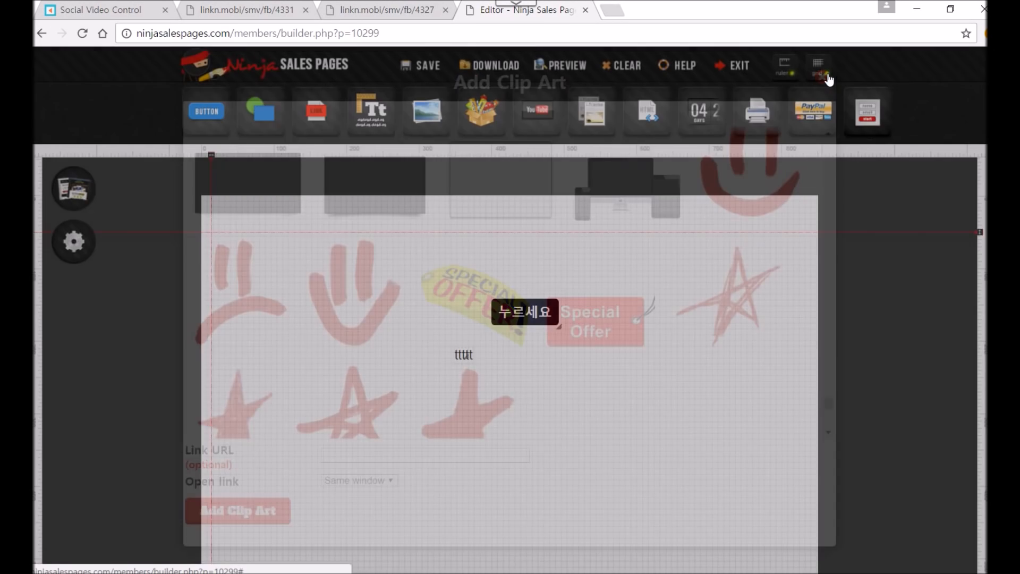
- Start adding a YouTube video to the page and copy the video code -K3js0mM9rc from the video's YouTube address
left_click_drag(537, 110, 389, 335)
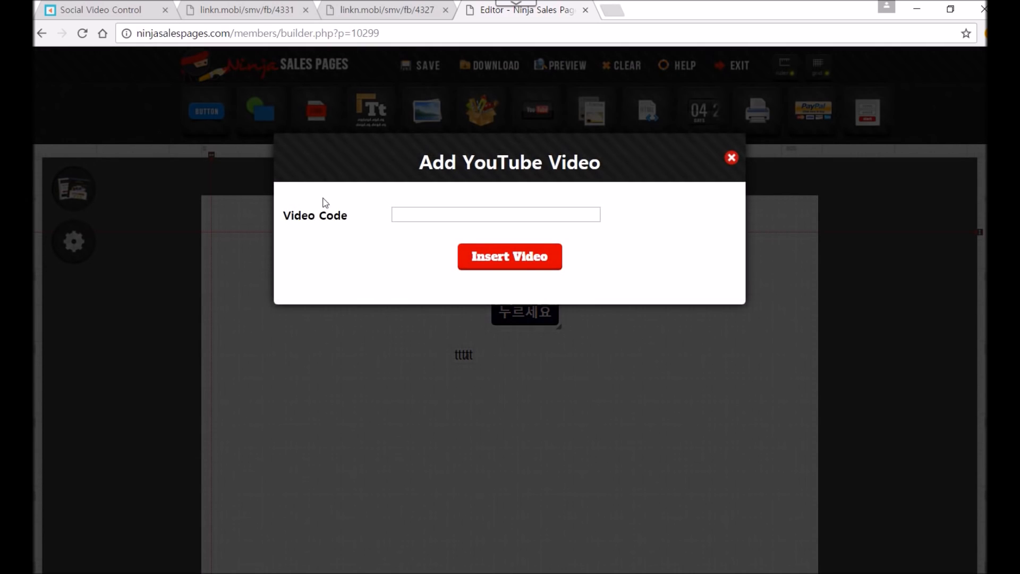
left_click(692, 573)
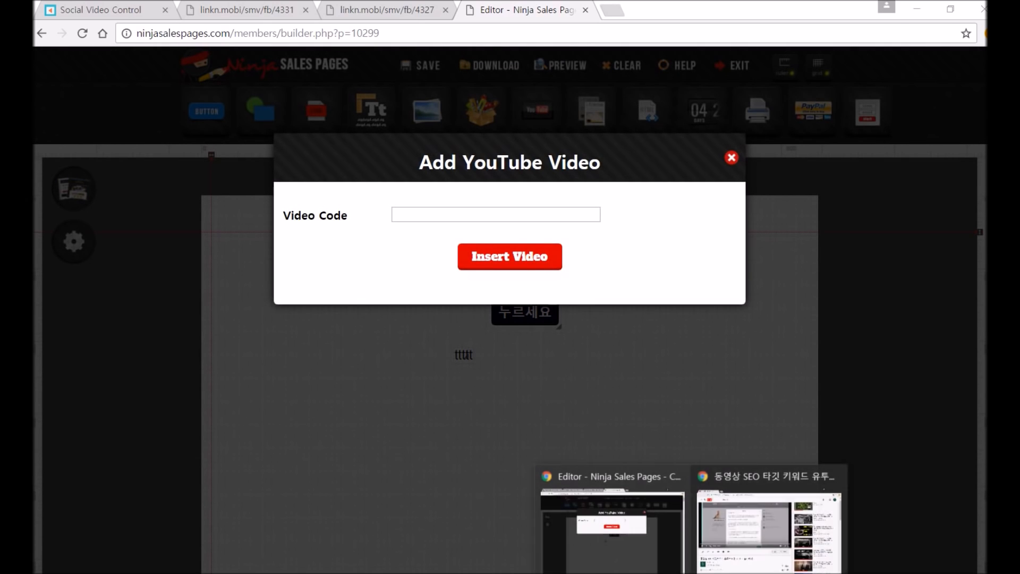
left_click(769, 531)
left_click(346, 53)
left_click(405, 58)
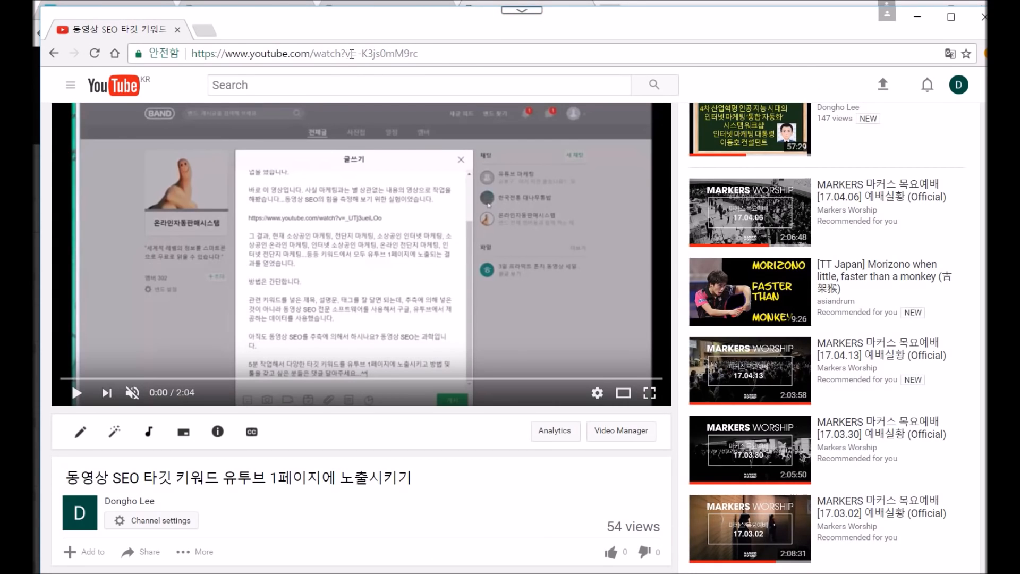
left_click_drag(359, 54, 412, 57)
key("ctrl+c")
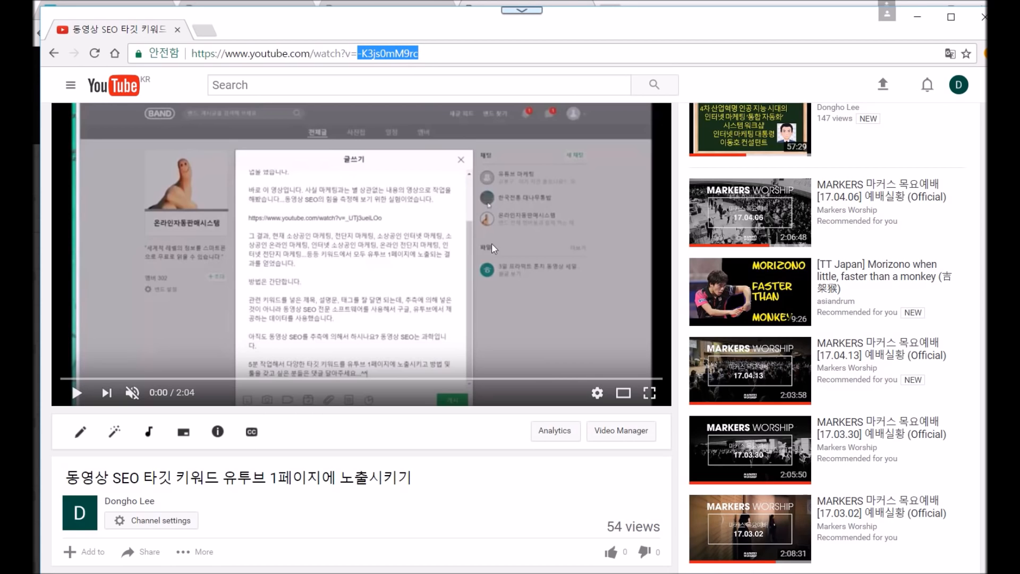
- Back in the page editor, insert the YouTube video with the code -K3js0mM9rc and resize its frame to slightly smaller than inserted
left_click(691, 573)
left_click(549, 477)
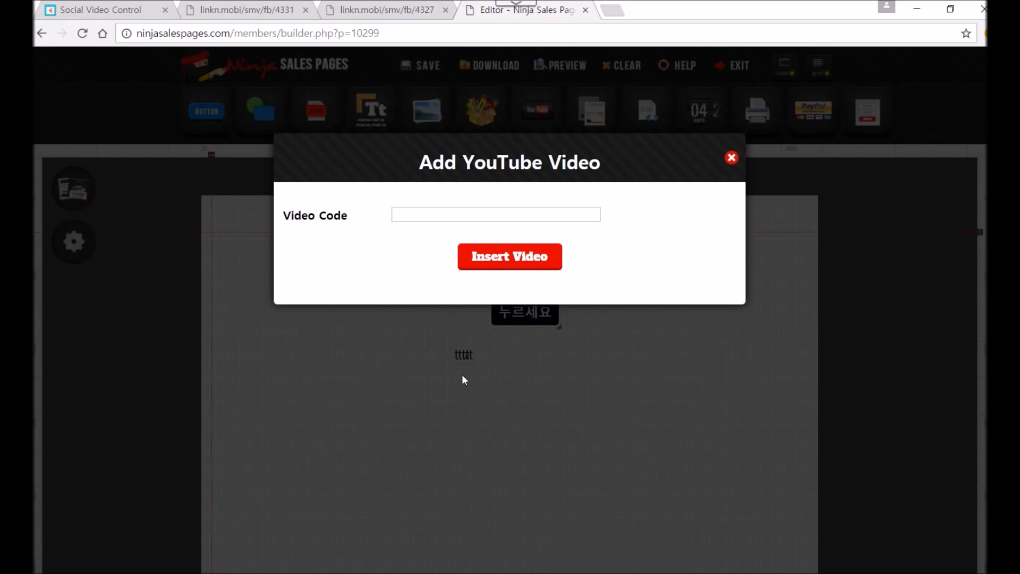
left_click(410, 215)
key("ctrl+v")
left_click(490, 260)
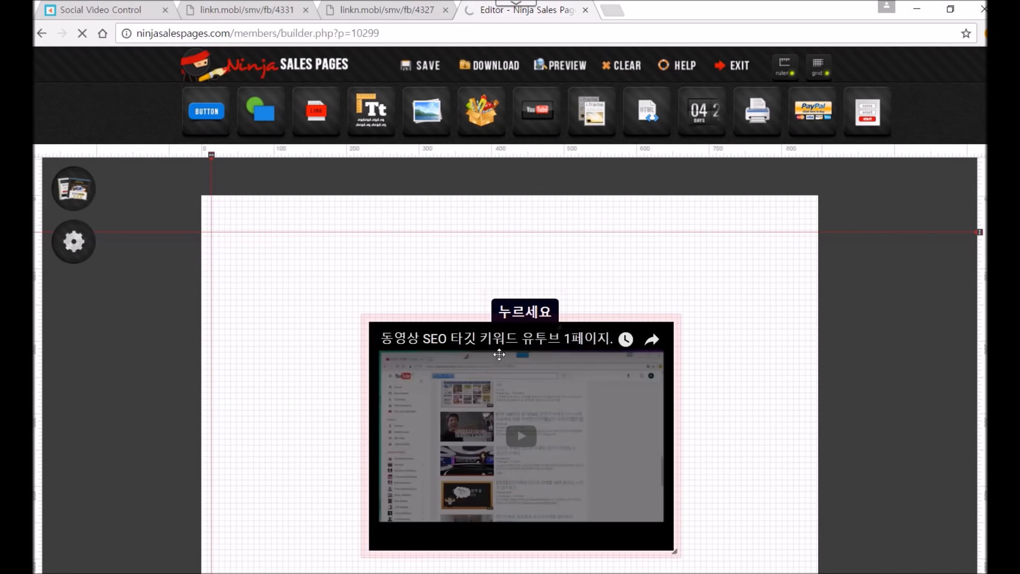
left_click_drag(674, 552, 813, 409)
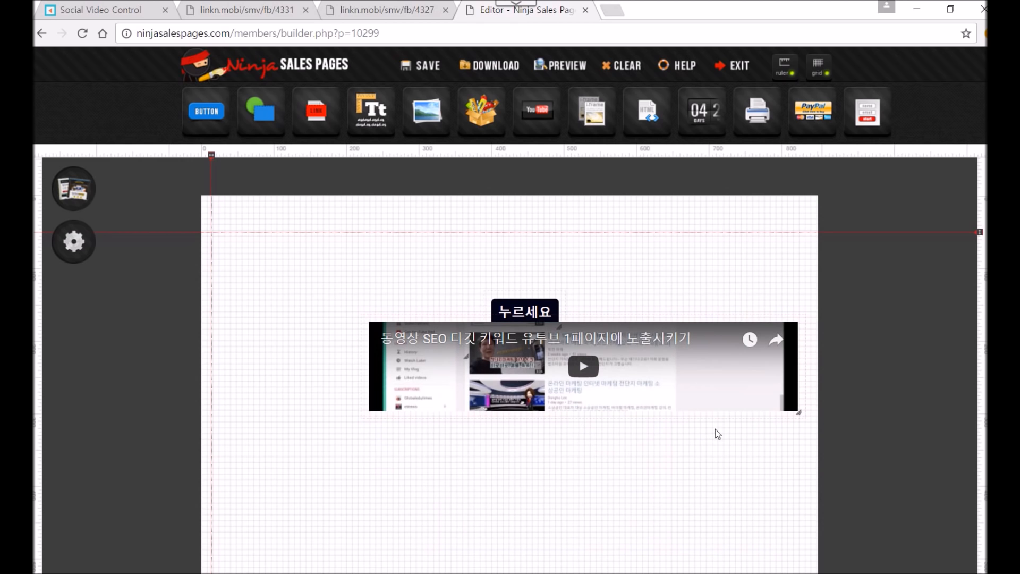
left_click_drag(797, 413, 627, 507)
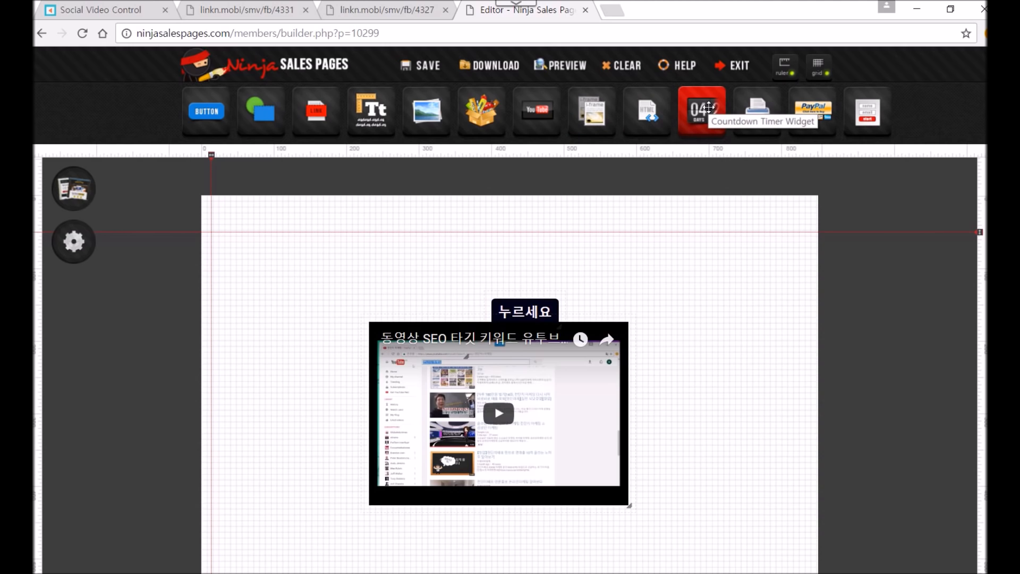
- Add a countdown timer to the page that counts down to 04/27/2017, keeping font size 18
left_click_drag(708, 107, 700, 318)
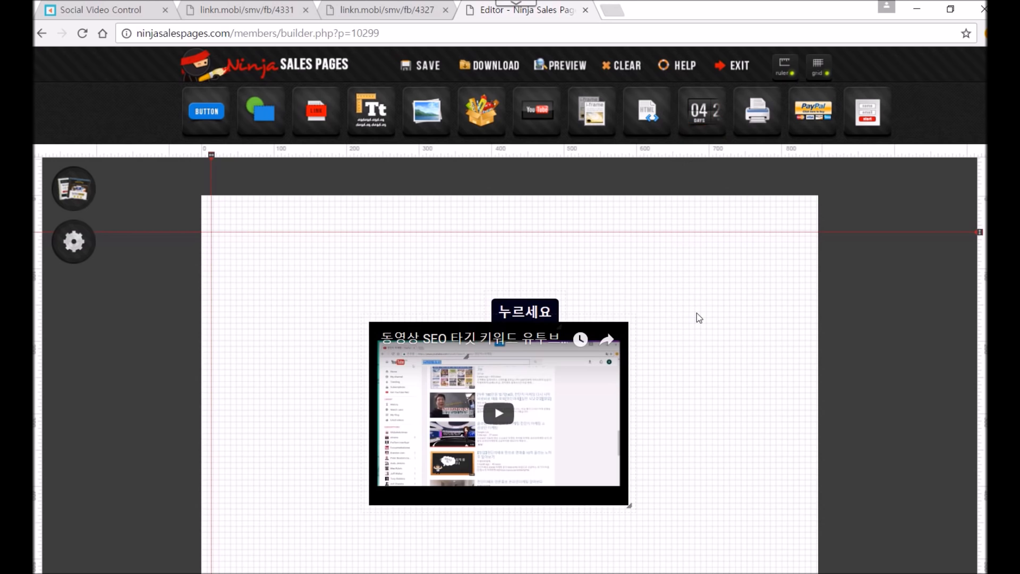
left_click(382, 240)
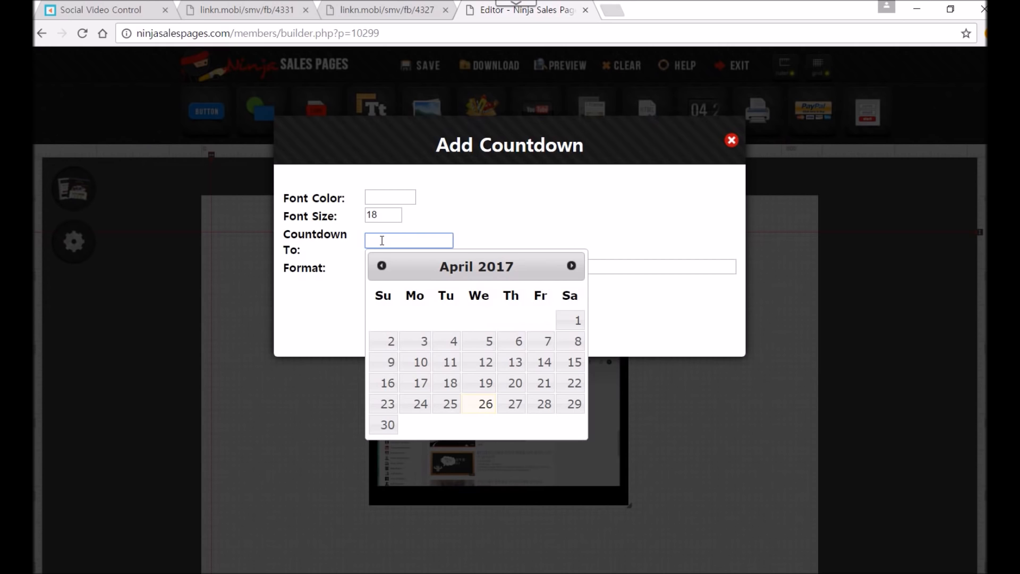
left_click(515, 404)
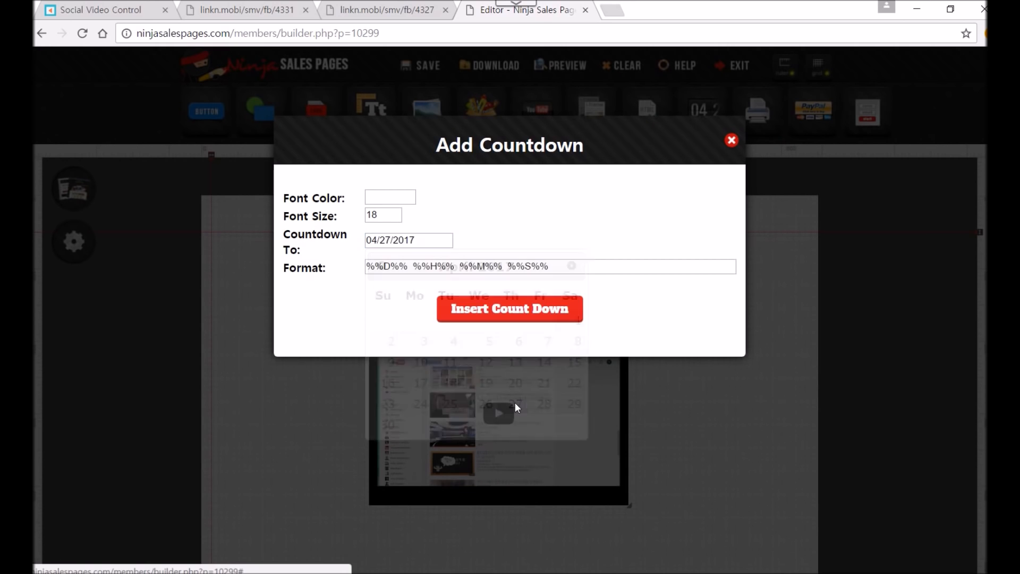
left_click(500, 311)
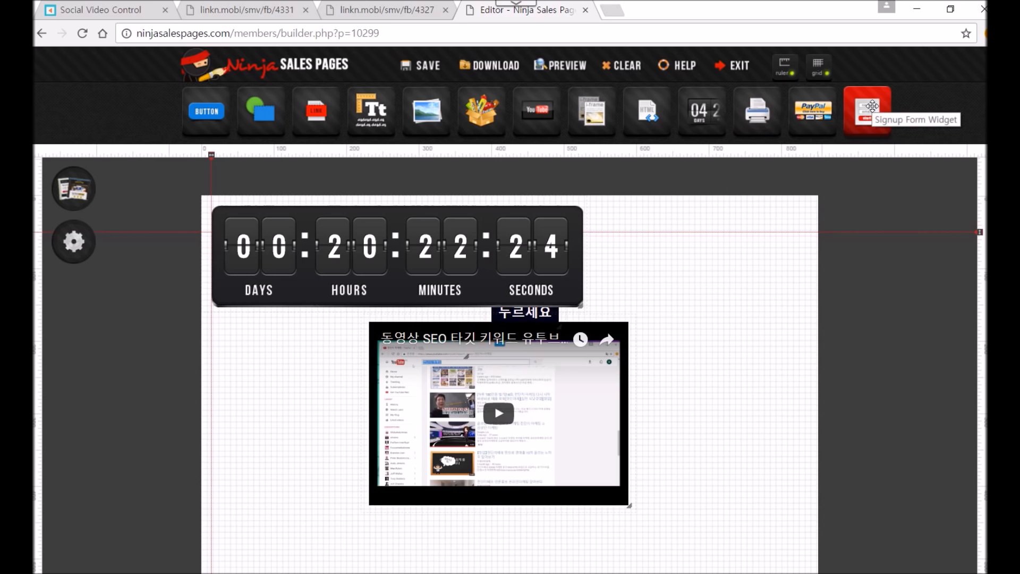
- Examine the signup form widget's fields and autoresponder options without creating a form
left_click_drag(868, 110, 718, 319)
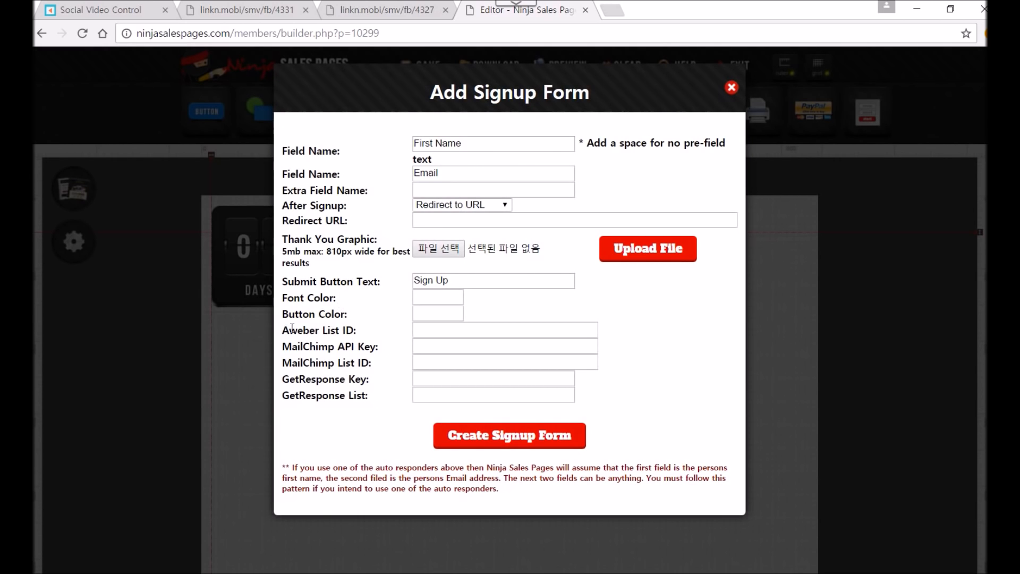
left_click(731, 88)
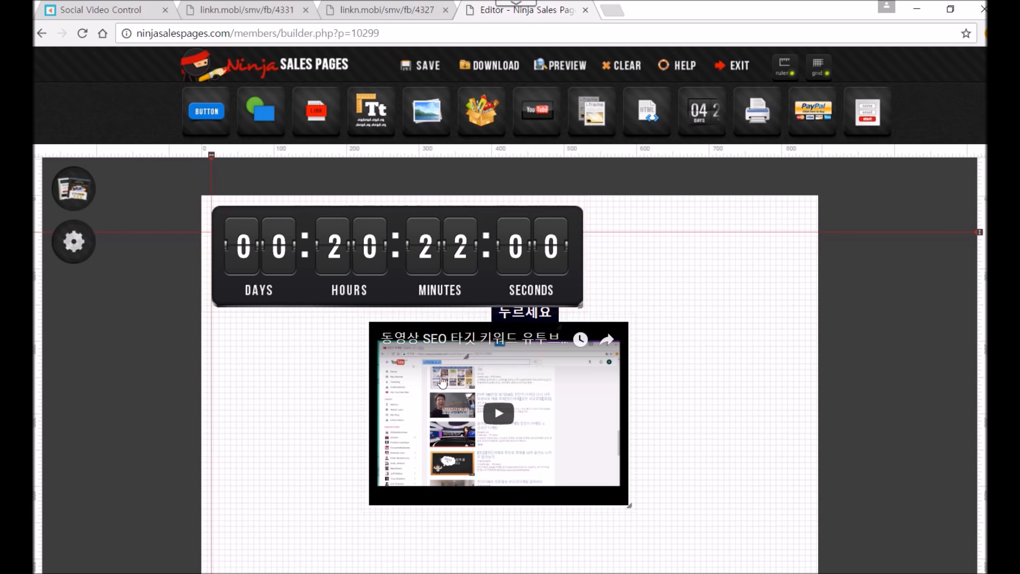
- Browse the page templates and load the Professional Video Templates design with the red arrows and Buy Now button
left_click(75, 194)
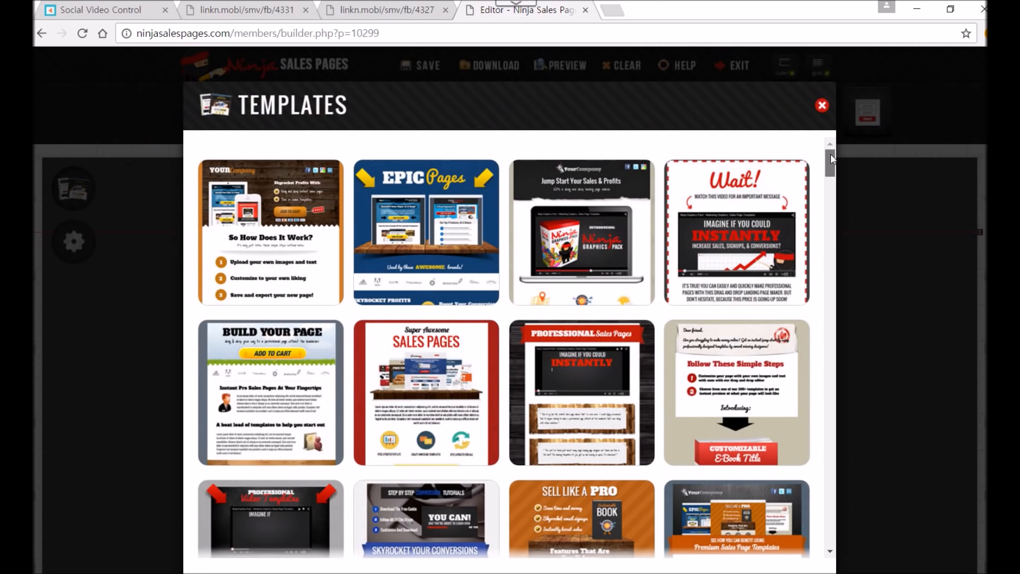
mouse_move(831, 154)
left_mouse_down()
mouse_move(840, 205)
mouse_move(830, 255)
mouse_move(831, 532)
mouse_move(797, 127)
mouse_move(823, 169)
left_mouse_up()
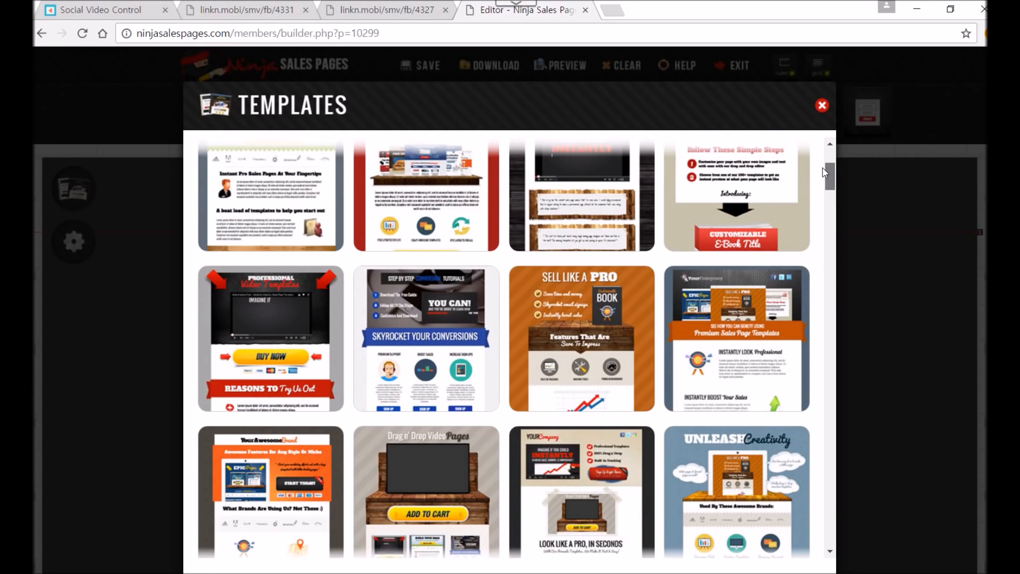
left_click(256, 315)
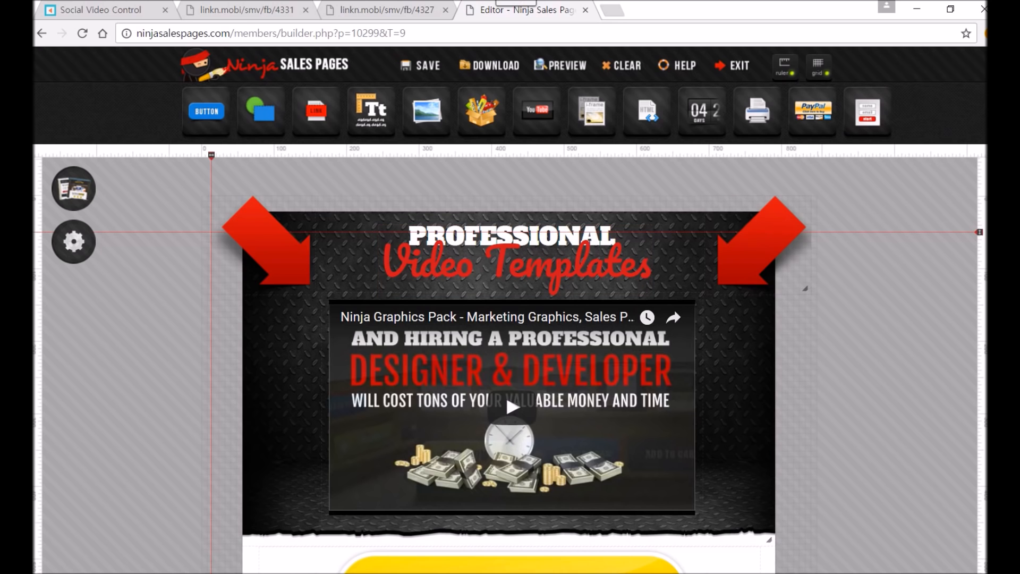
- Replace the white PROFESSIONAL headline above the video with 프로페셔널 and shift it slightly to the left
scroll(510, 365, "down", 1)
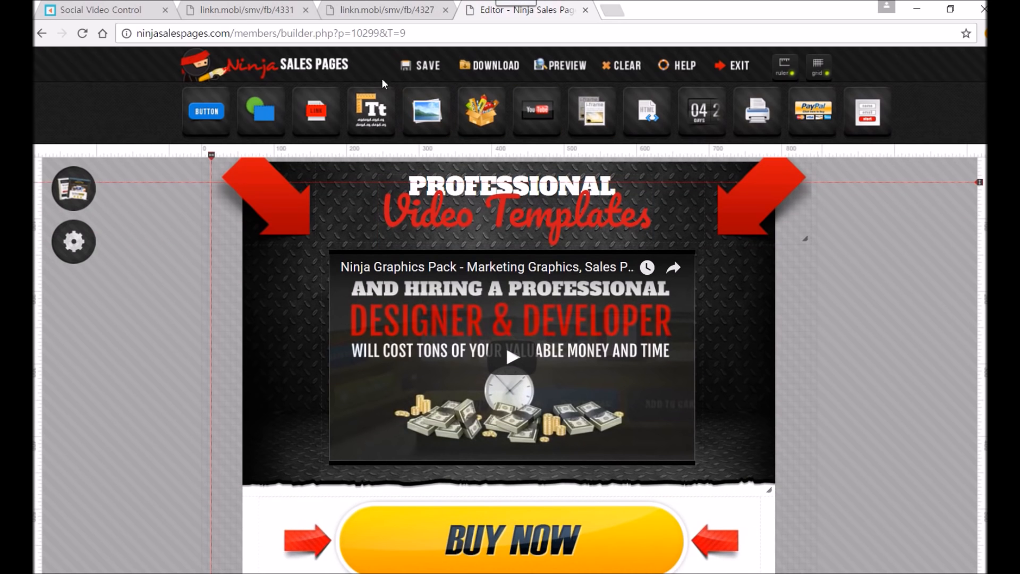
double_click(462, 183)
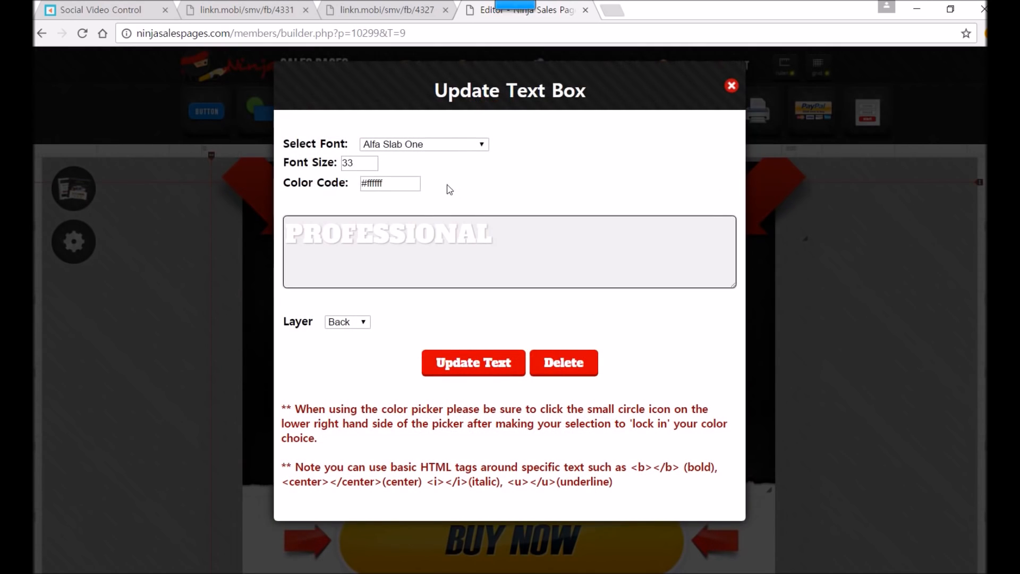
left_click(294, 235)
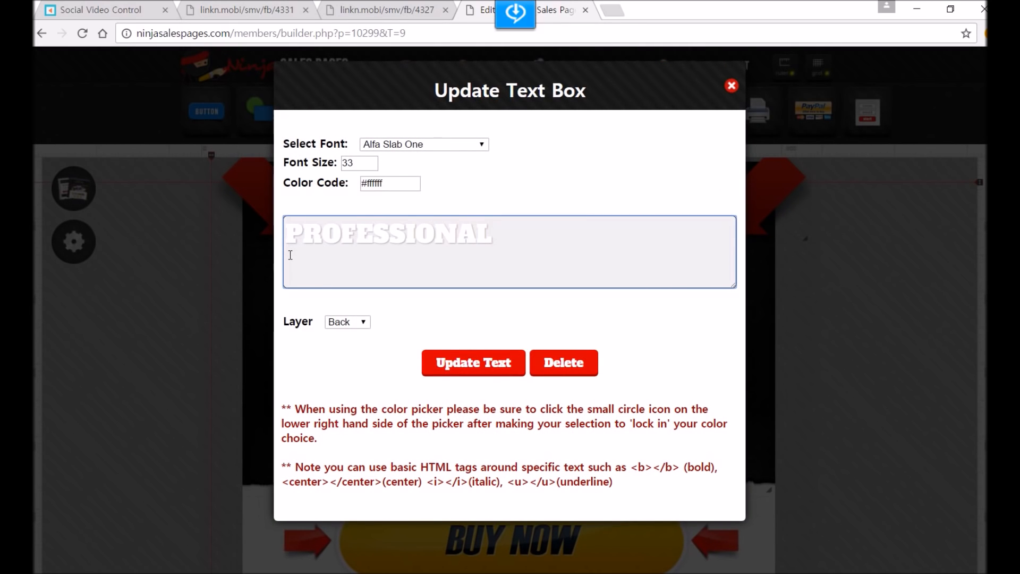
type("I로페셔널")
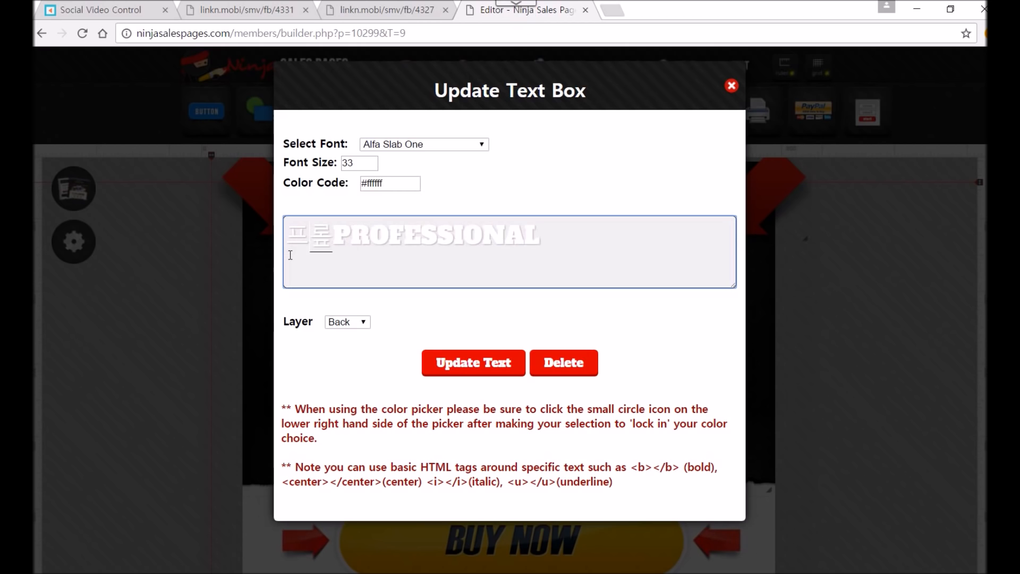
key("Delete")
key("Delete")
key("Delete")
key("Delete")
key("Delete")
key("Delete")
key("Delete")
key("Delete")
key("Delete")
key("Delete")
key("Delete")
key("Delete")
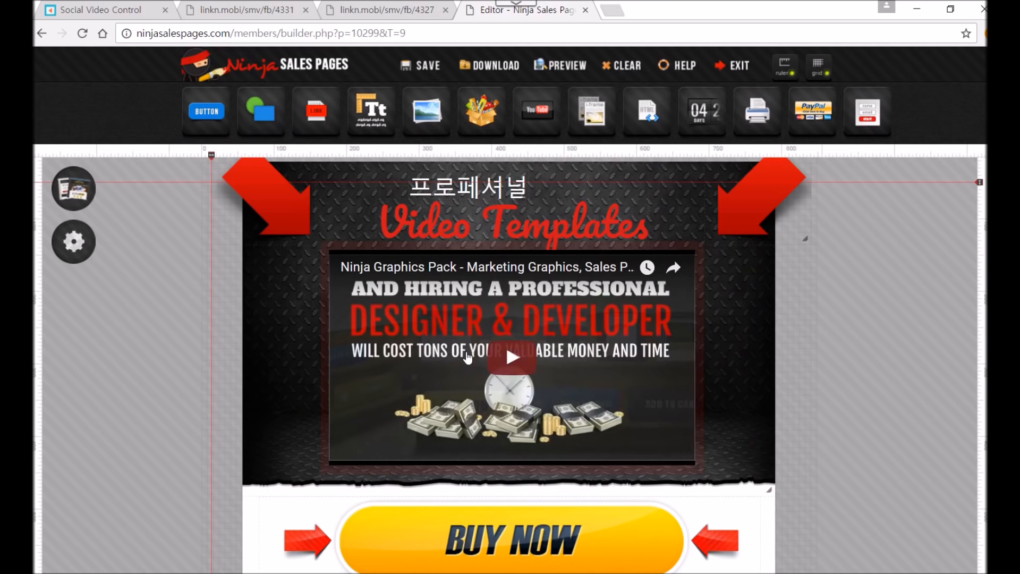
left_click(467, 363)
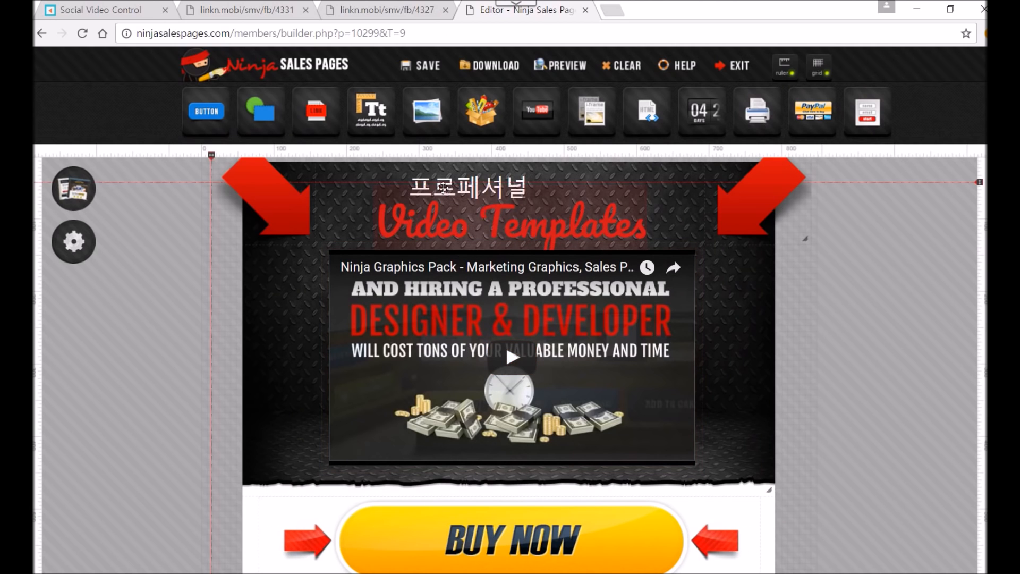
left_click_drag(458, 178, 417, 177)
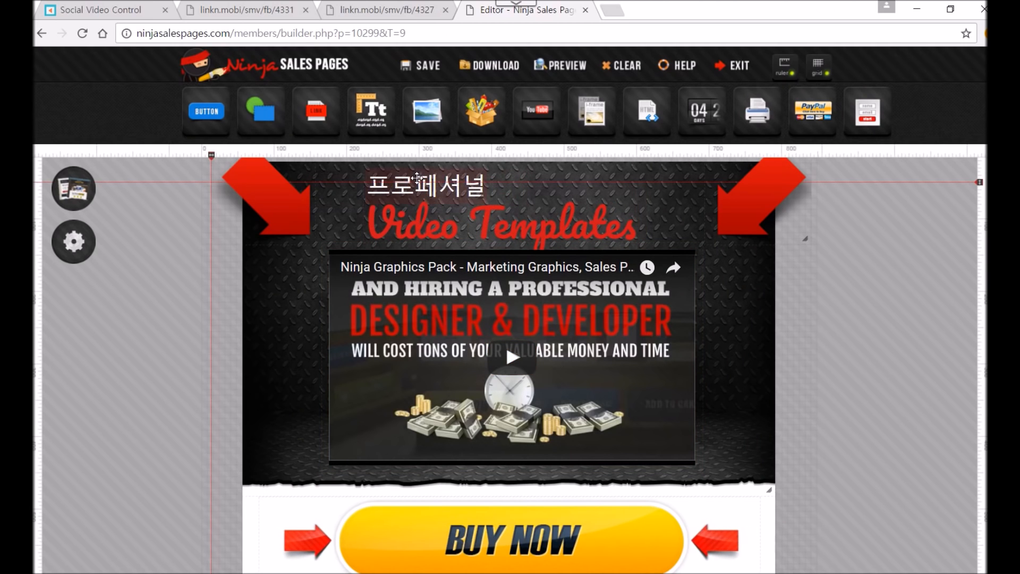
- Replace the red Video Templates heading with 비디오 템플릿 컬렉션 and move it left to fit between the two arrows
double_click(421, 229)
left_click(291, 264)
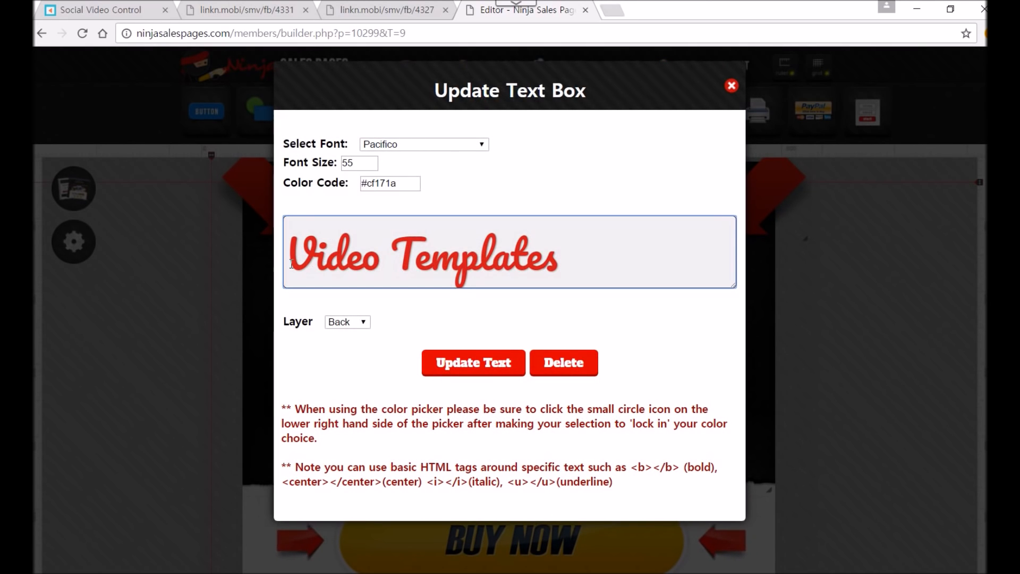
type("비디오 템플릿Video")
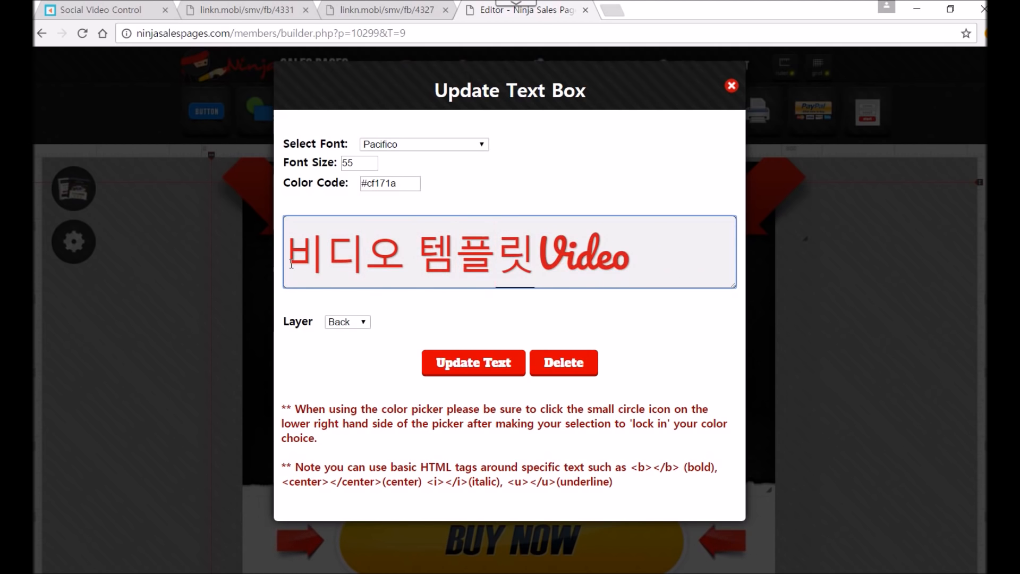
key("Delete")
key("Delete")
key("Delete")
key("Delete")
key("Delete")
key("Delete")
key("Delete")
key("Delete")
key("Delete")
key("Delete")
key("Delete")
key("Delete")
key("Delete")
key("Delete")
key("Delete")
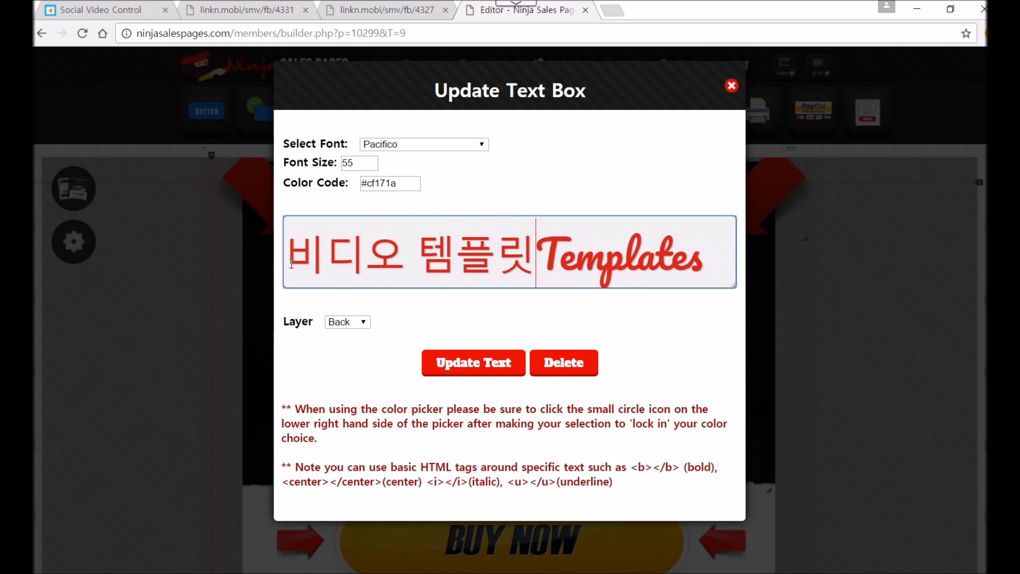
type("컬렉션")
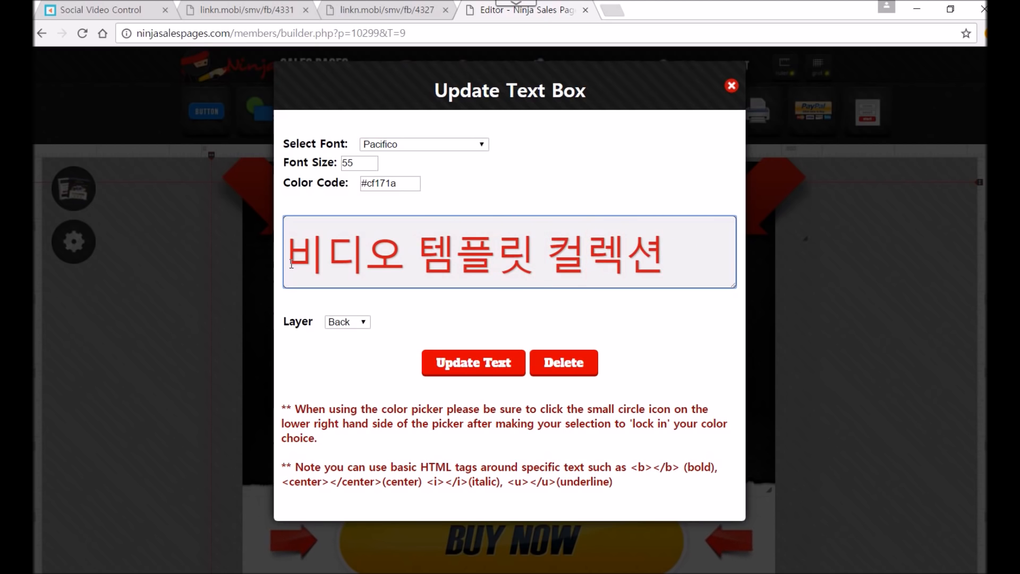
left_click(467, 362)
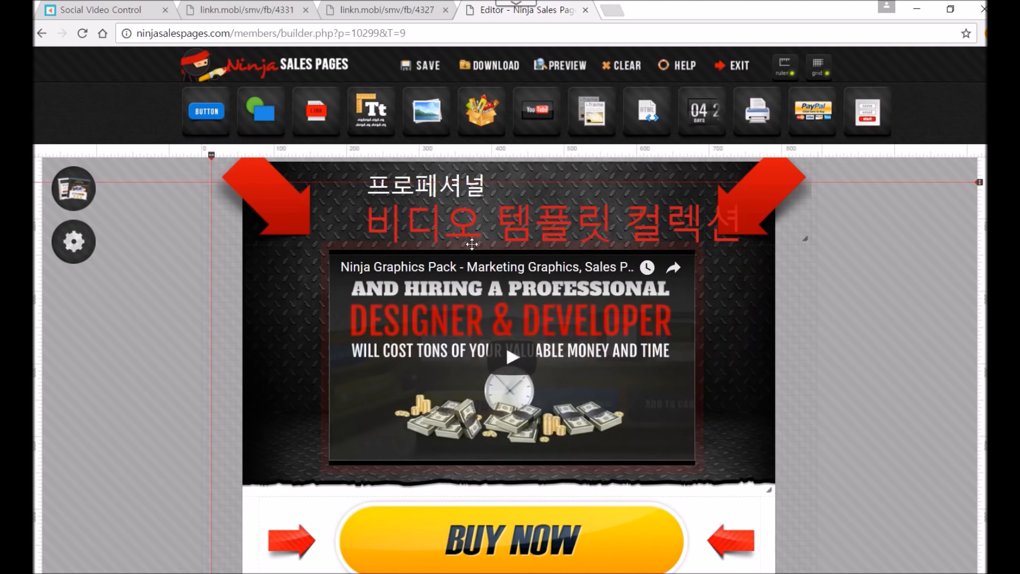
left_click_drag(479, 227, 442, 227)
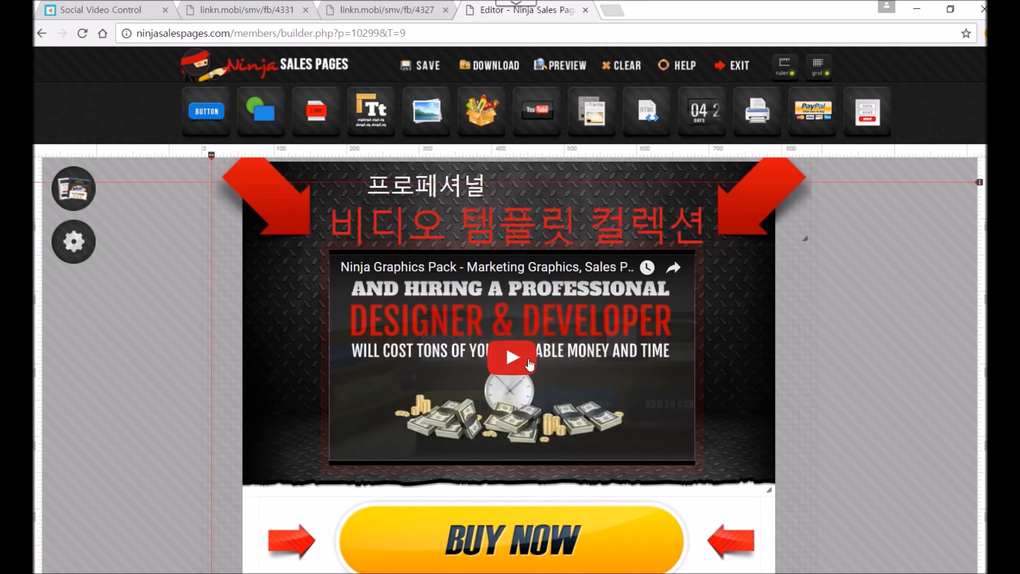
- Check the YouTube page and replace the template video's code with -K3js0mM9rc
double_click(519, 252)
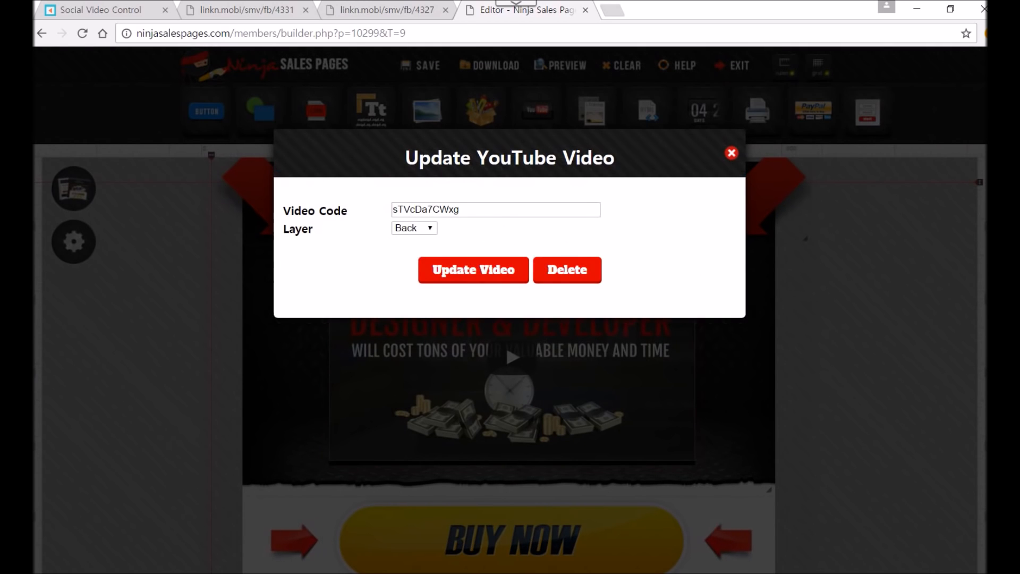
left_click(691, 573)
left_click(729, 549)
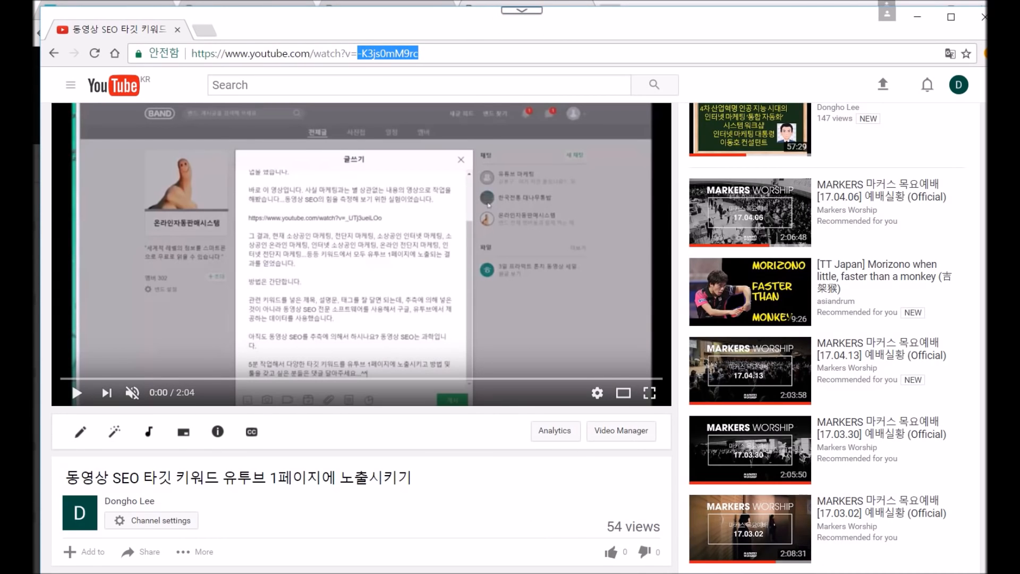
left_click(610, 523)
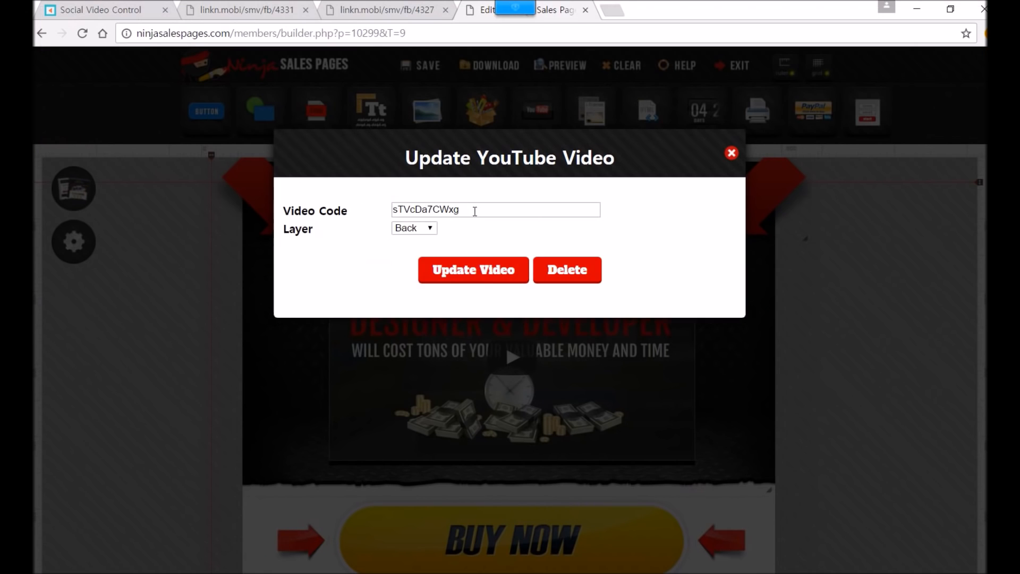
left_click_drag(474, 211, 358, 203)
type("-K3js0mM9rc")
left_click(470, 271)
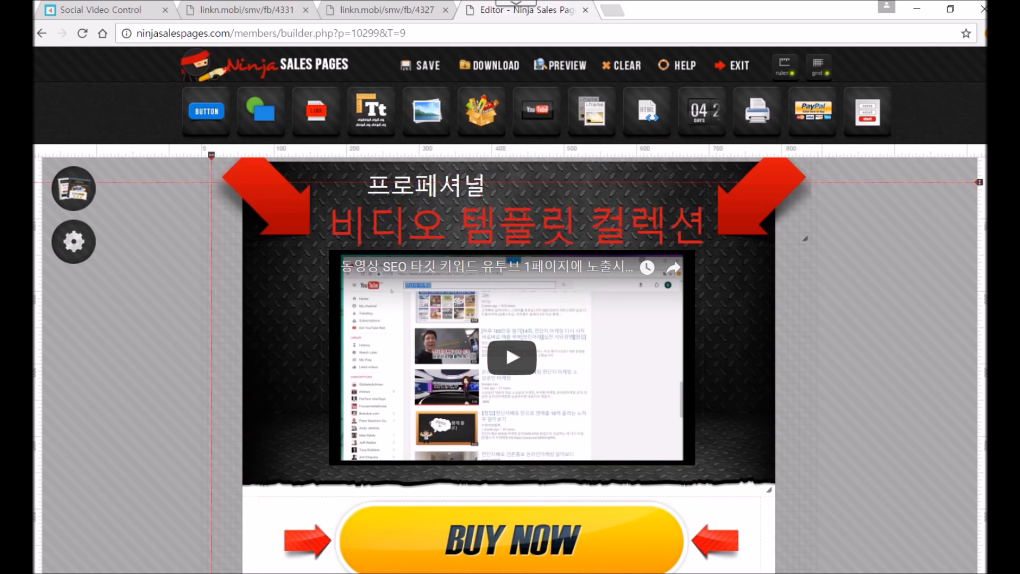
- Replace the # placeholder in the BUY NOW image's link URL with a suggested web address and update the image
scroll(438, 273, "down", 5)
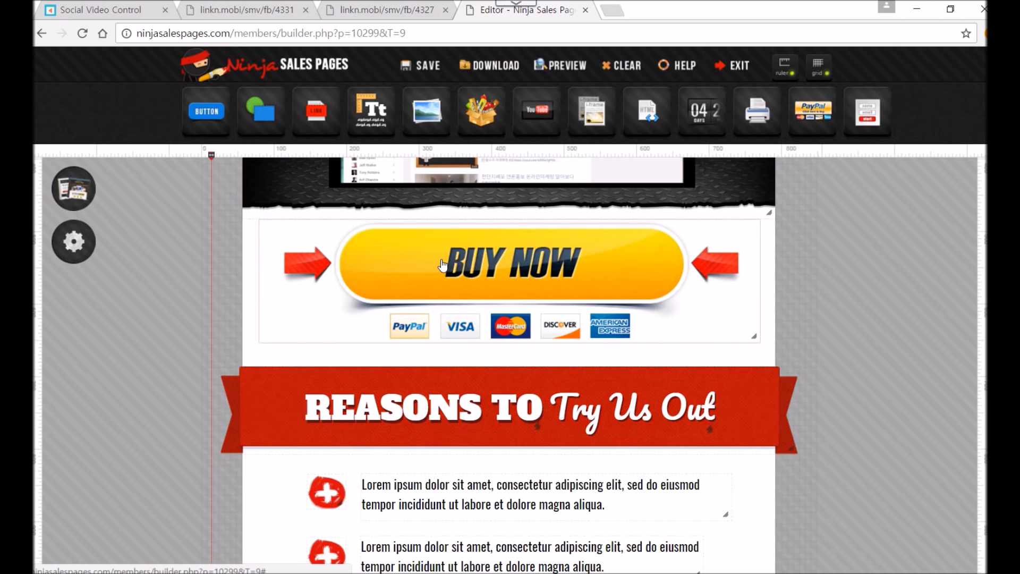
left_click(441, 263)
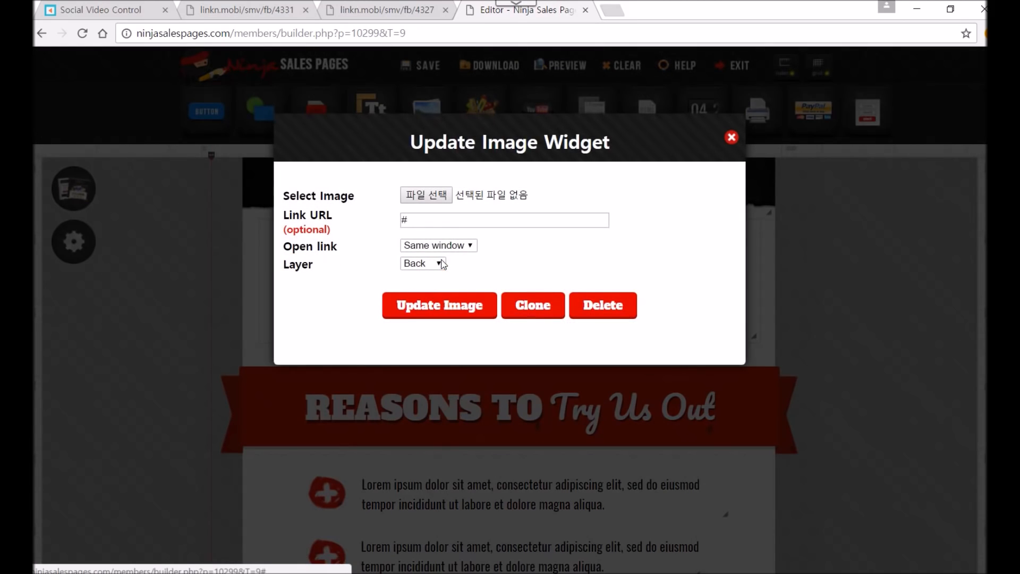
left_click(423, 219)
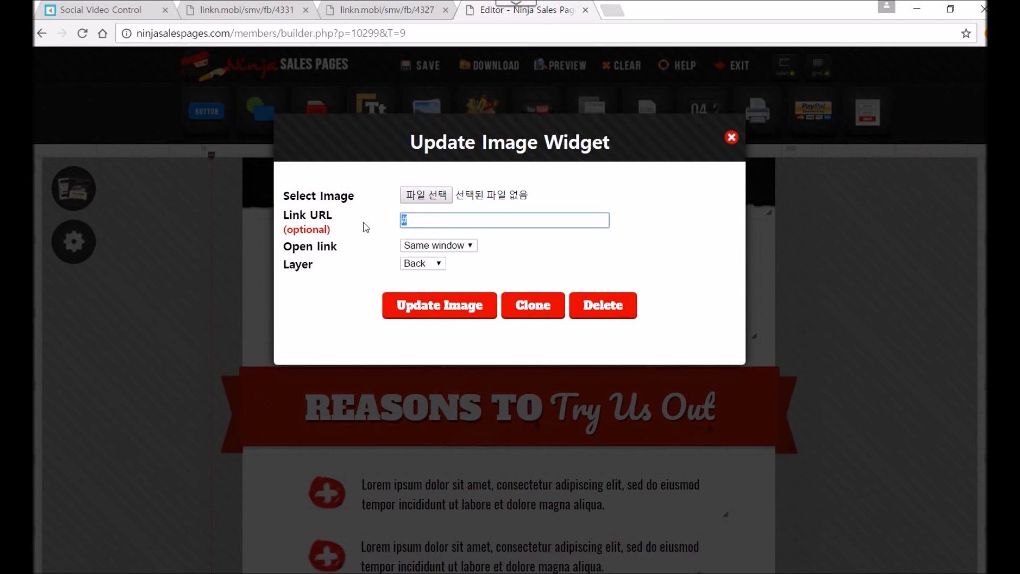
key("BackSpace")
type("h")
left_click(426, 238)
left_click(440, 306)
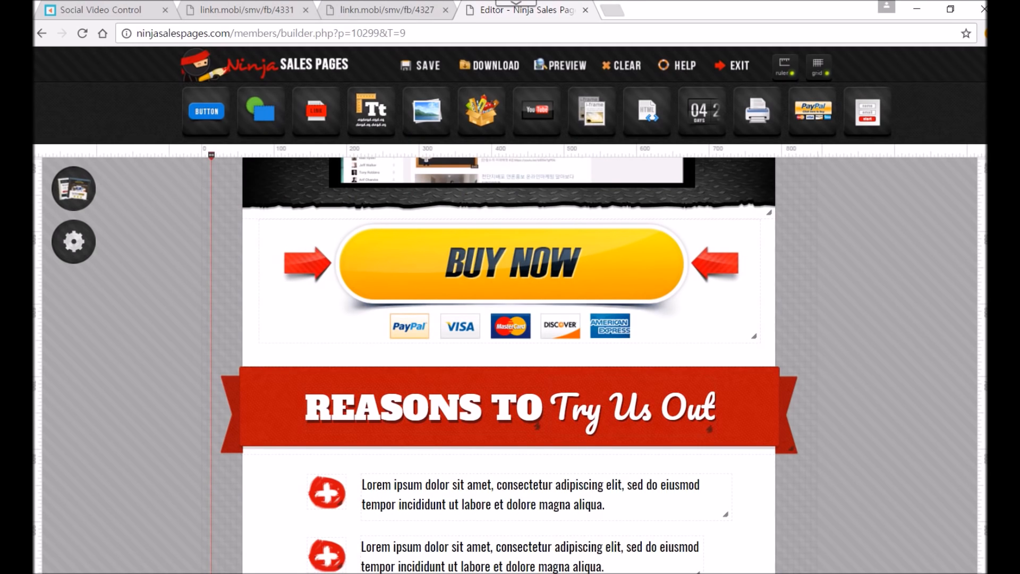
- Replace the white REASONS TO headline on the red ribbon with 이지비디오를 and update the text box
scroll(509, 362, "down", 3)
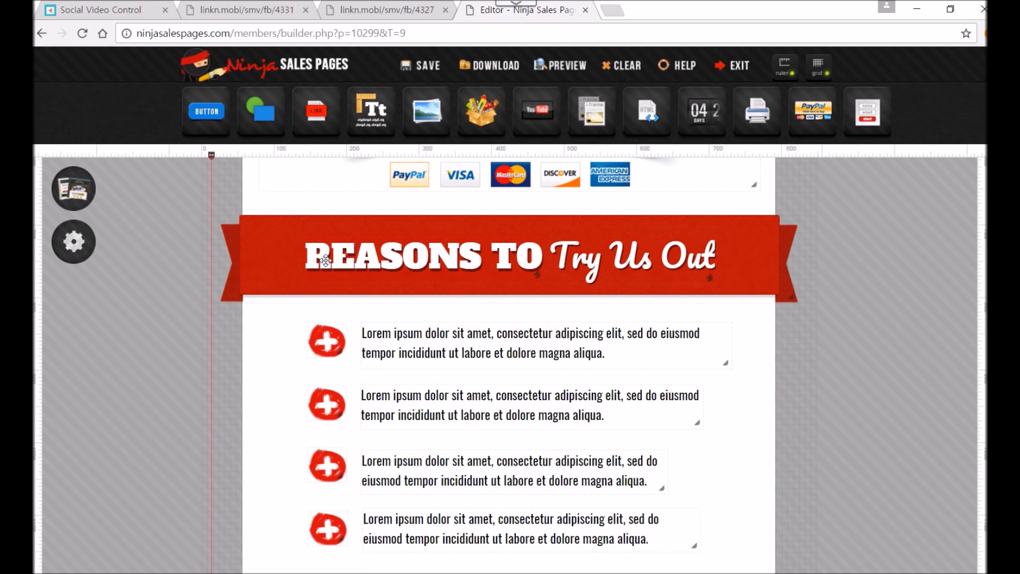
double_click(329, 259)
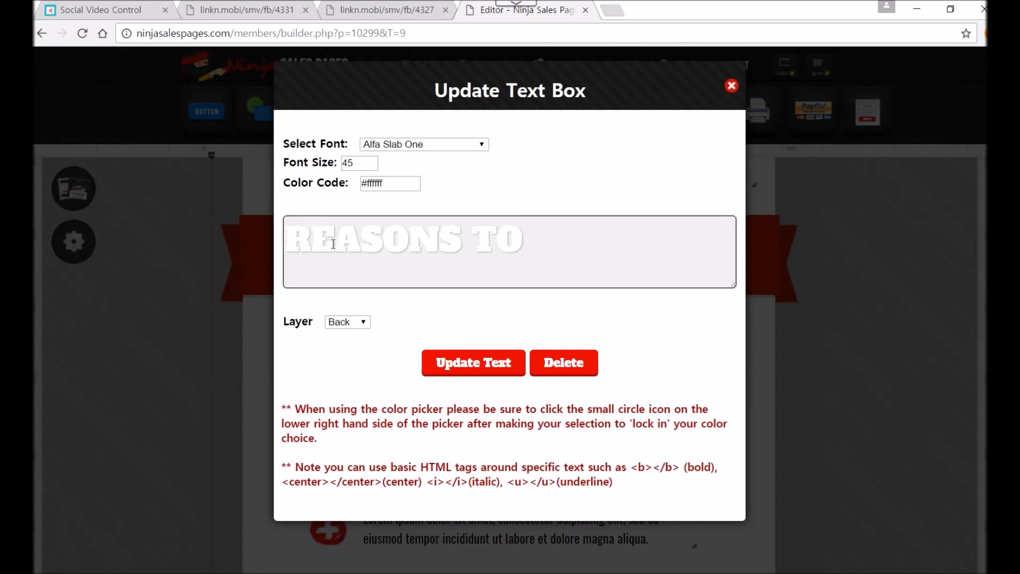
left_click(285, 242)
type("dlwl")
key("BackSpace")
key("BackSpace")
key("BackSpace")
key("BackSpace")
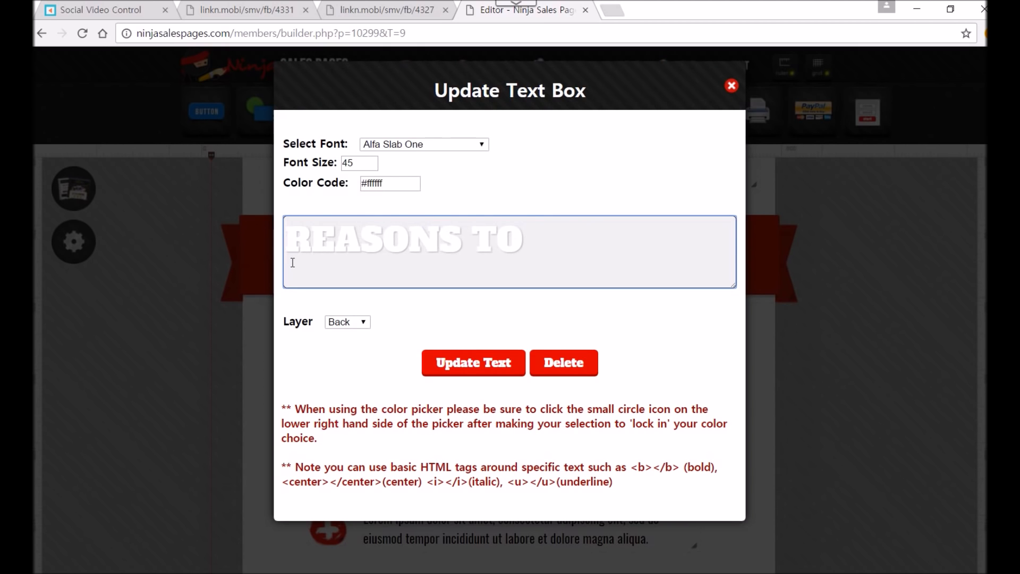
type("이지비디오를")
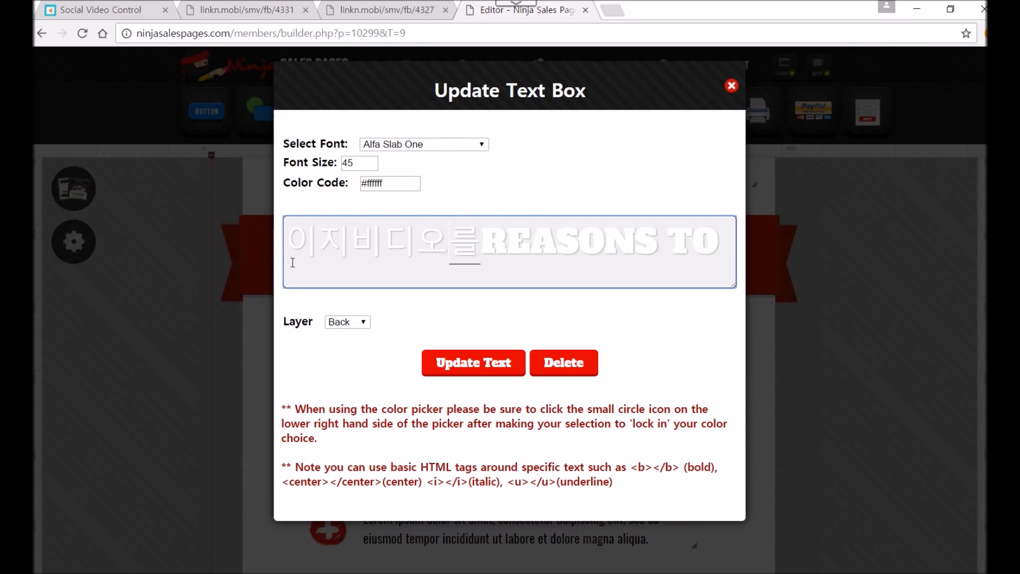
key("Delete")
key("Delete")
key("Delete")
key("Delete")
key("Delete")
key("Delete")
key("Delete")
key("Delete")
key("Delete")
key("Delete")
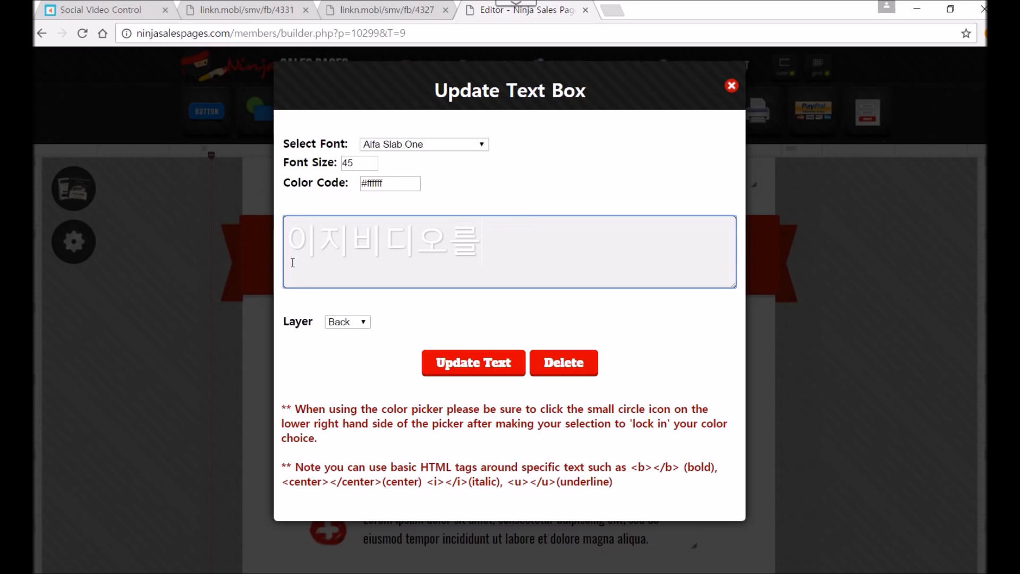
left_click(465, 365)
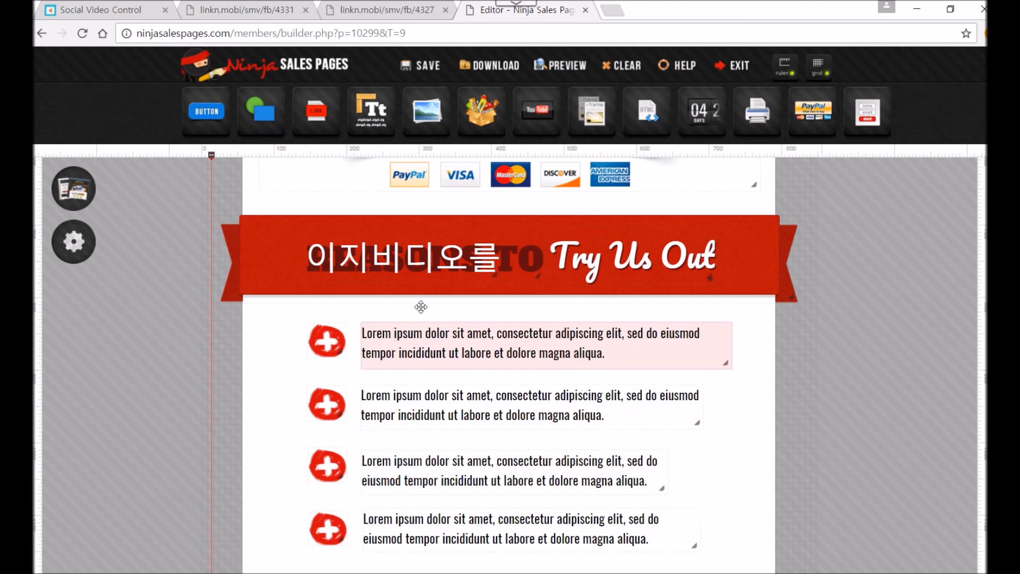
- Shift the white 이지비디오를 upward and replace the dark red REASONS TO shadow text beneath it with 이지 비디오를
left_click_drag(394, 254, 391, 240)
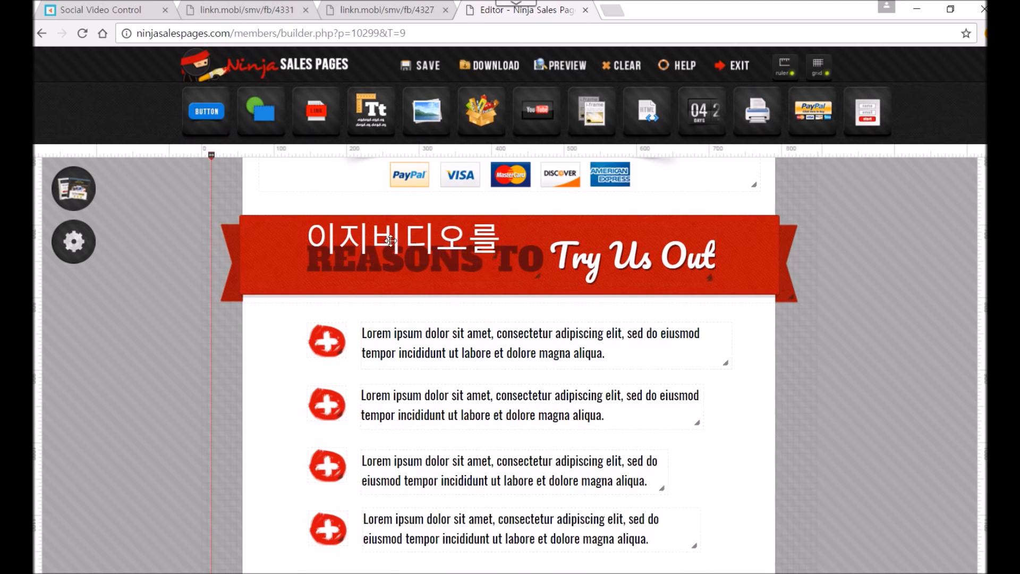
double_click(379, 270)
left_click(294, 236)
type("이지 비디오")
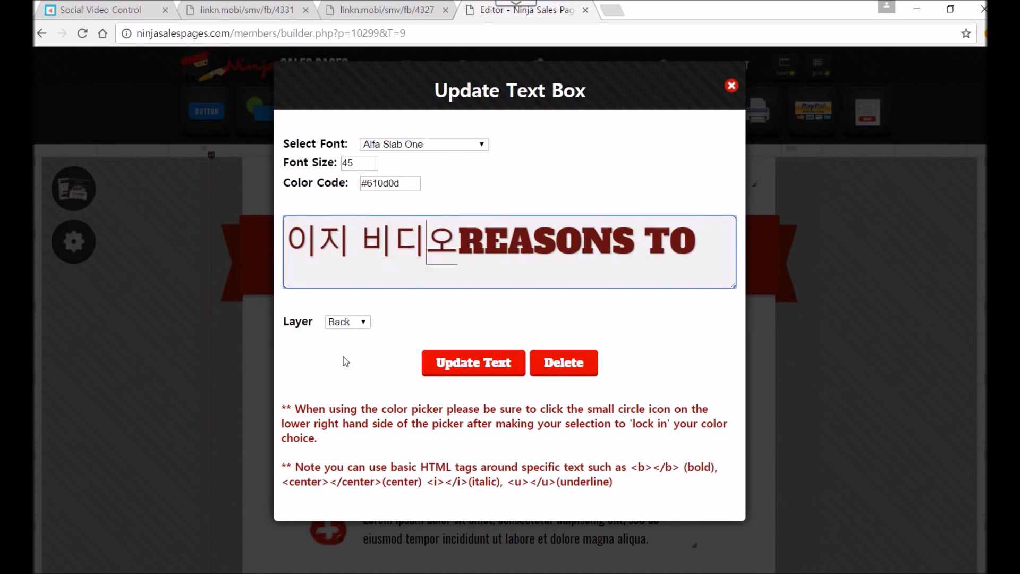
type("를")
key("Delete")
key("Delete")
key("Delete")
key("Delete")
key("Delete")
key("Delete")
key("Delete")
key("Delete")
key("Delete")
key("Delete")
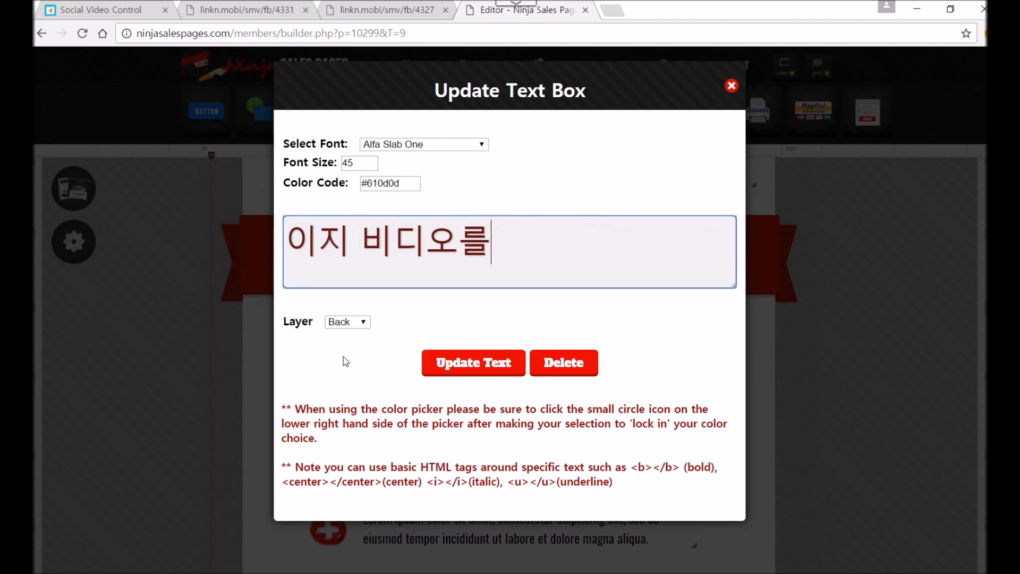
left_click(458, 363)
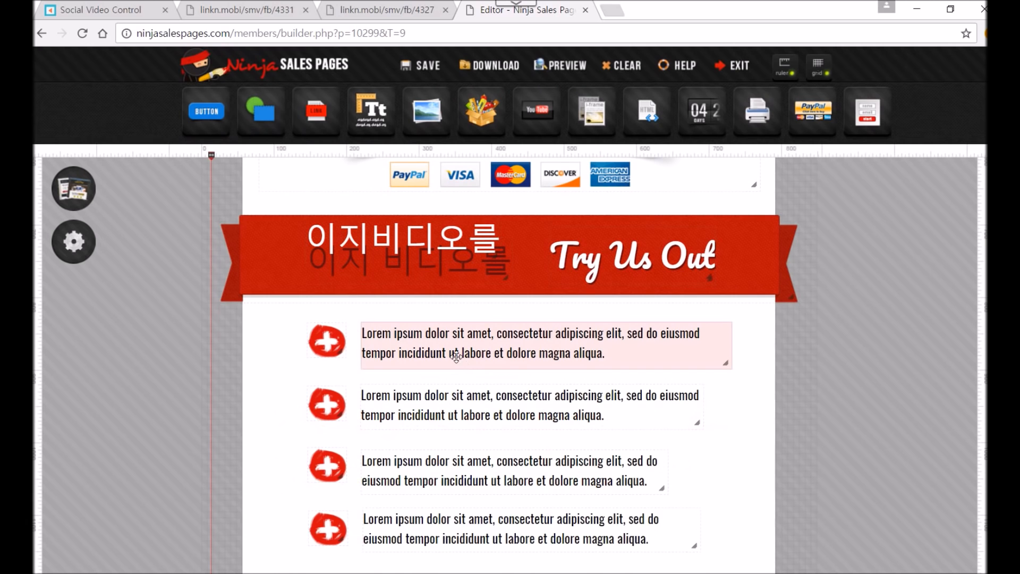
- Respace the white ribbon headline as 이지 비디오를 and align it over its dark red shadow text
left_click_drag(415, 241, 414, 262)
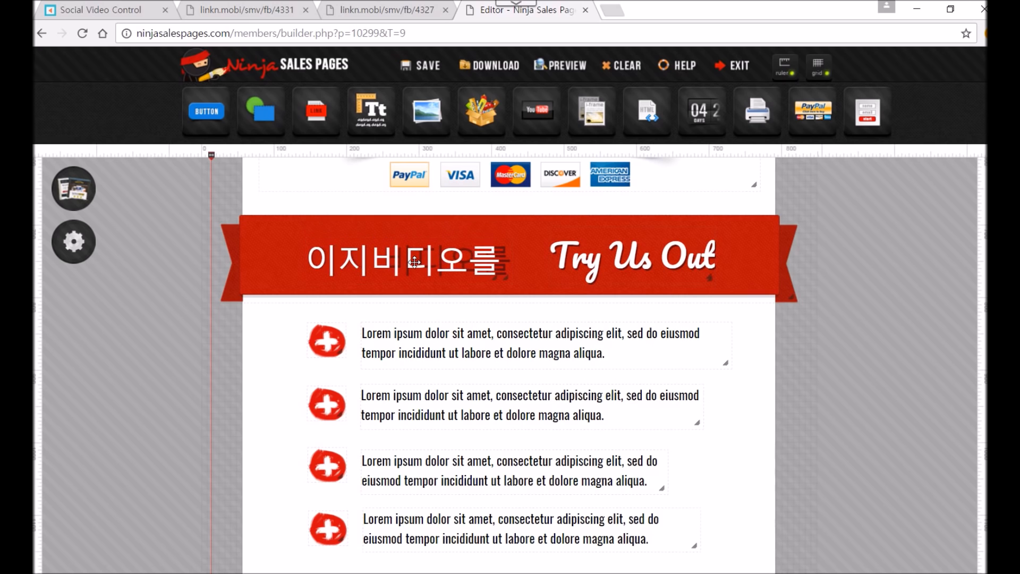
double_click(387, 263)
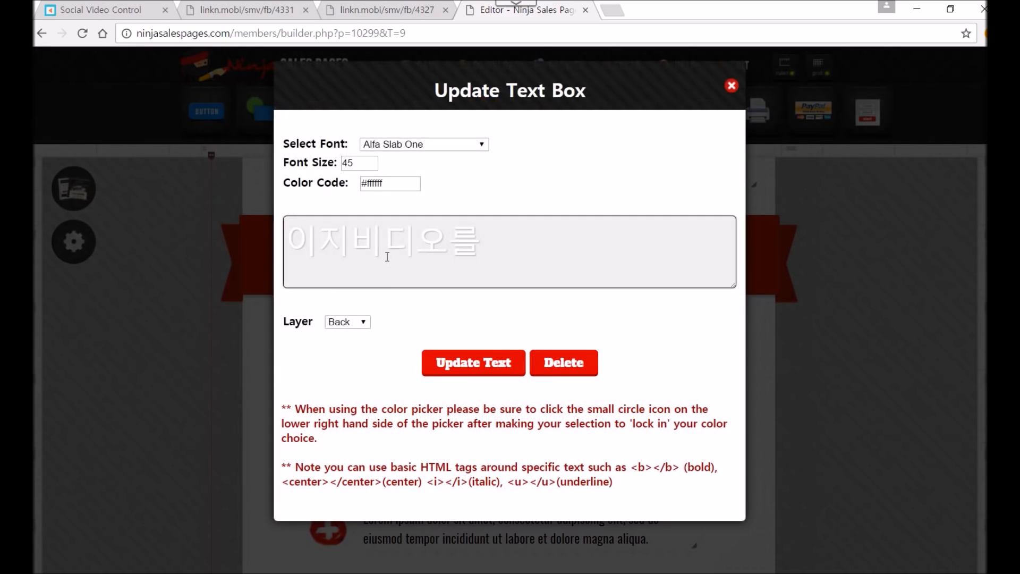
left_click(344, 268)
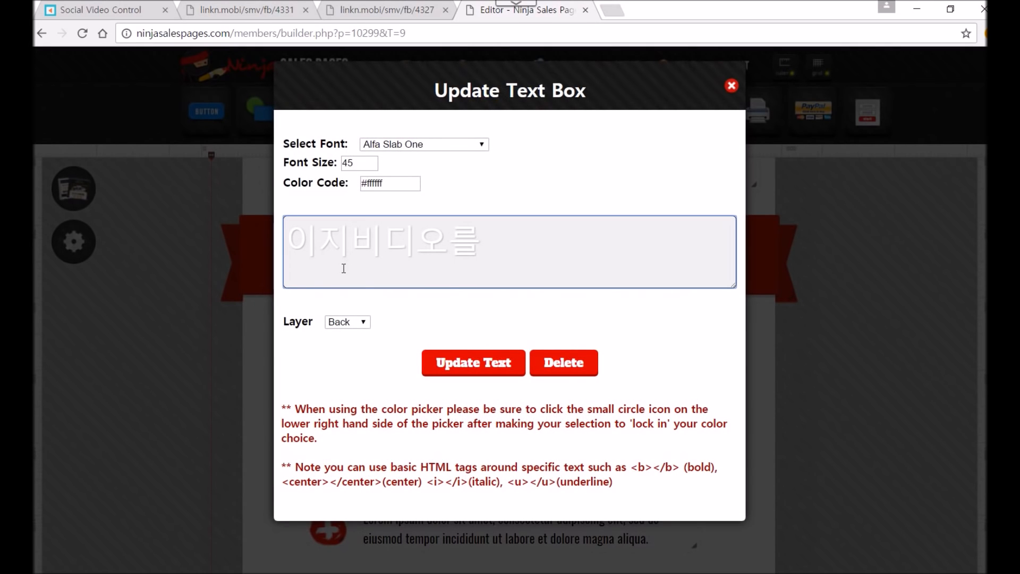
left_click(460, 366)
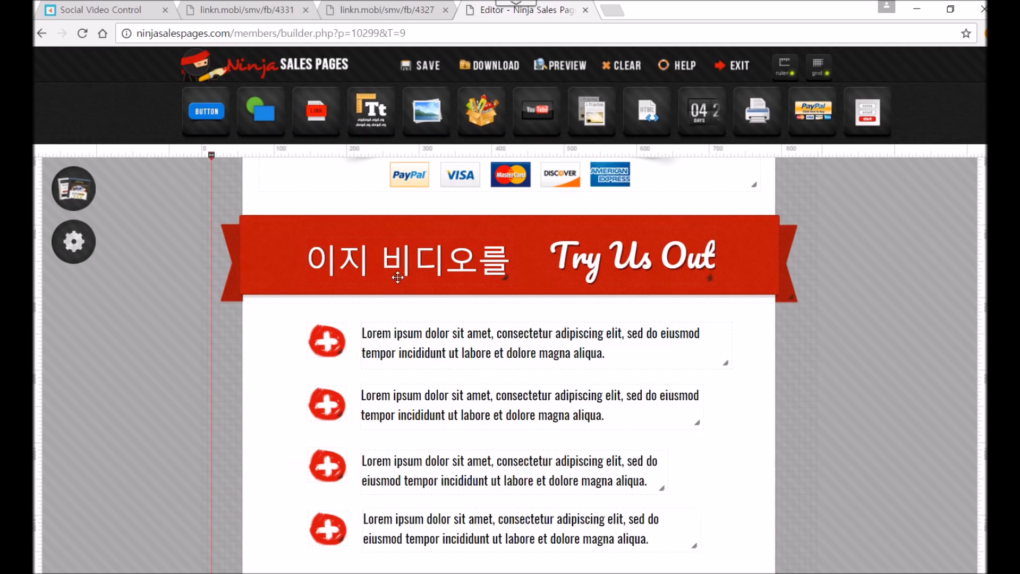
left_click_drag(406, 264, 396, 269)
left_click_drag(403, 266, 406, 264)
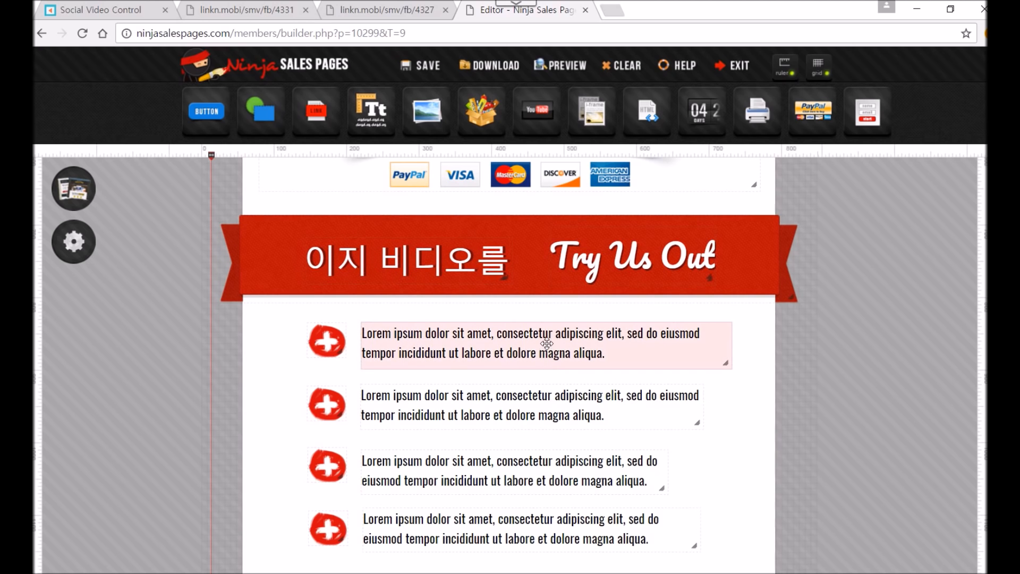
- Replace the white Try Us Out text on the red ribbon with 소개합니다 and update the text box
double_click(587, 262)
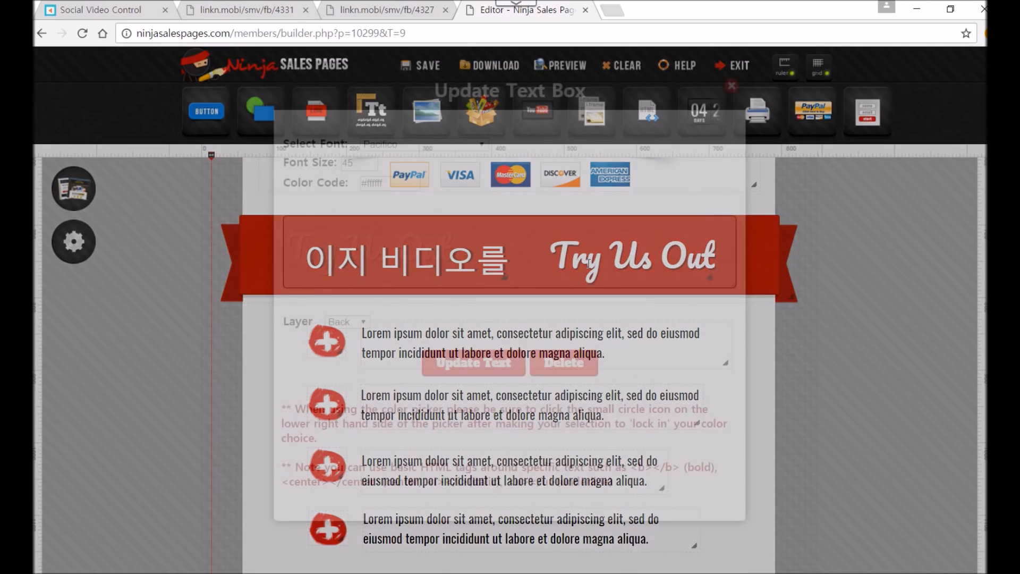
left_click_drag(479, 249, 272, 263)
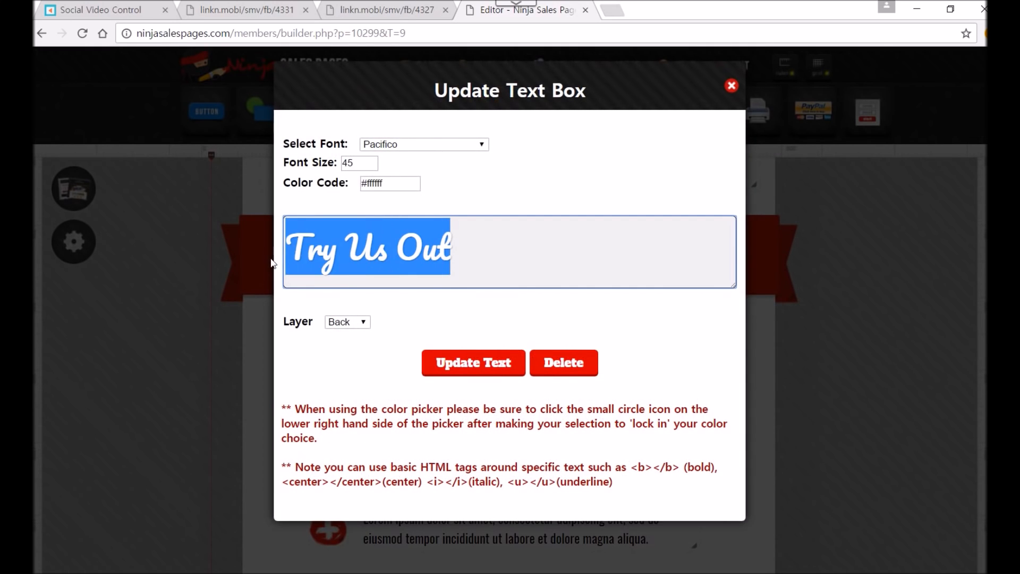
type("서개")
key("BackSpace")
key("BackSpace")
key("BackSpace")
type("소개")
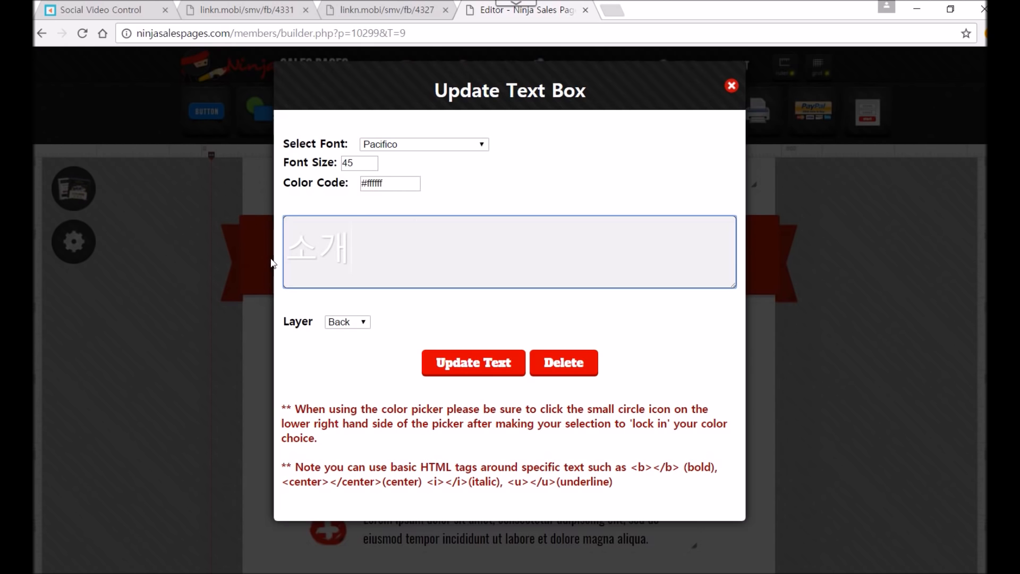
type("하ㅂ니다")
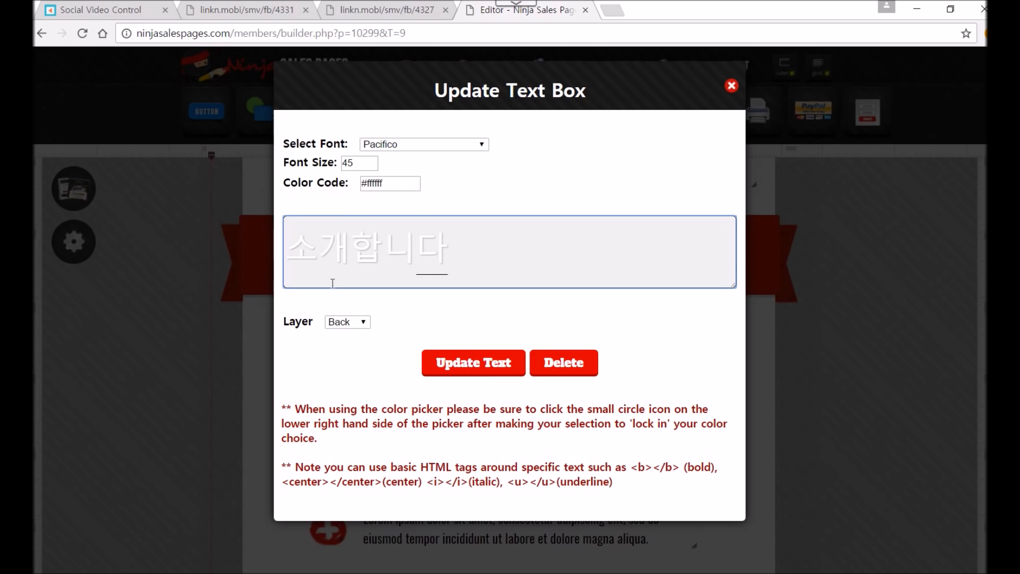
left_click(458, 359)
- Move the white 소개합니다 up off the ribbon and replace the dark red Try Us Out shadow text with 소개합니다
left_click_drag(587, 260, 570, 240)
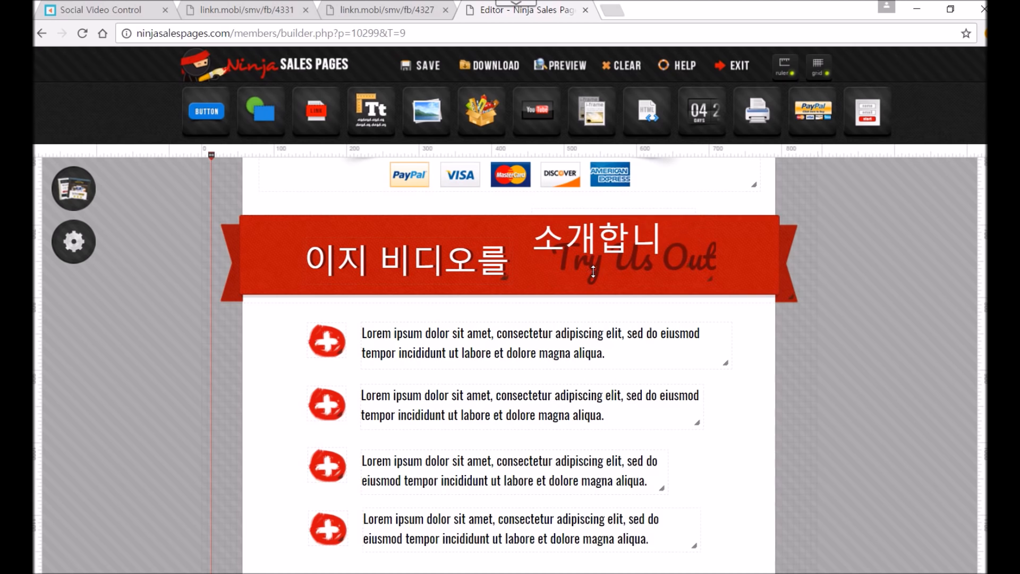
left_click_drag(715, 264, 647, 266)
double_click(649, 267)
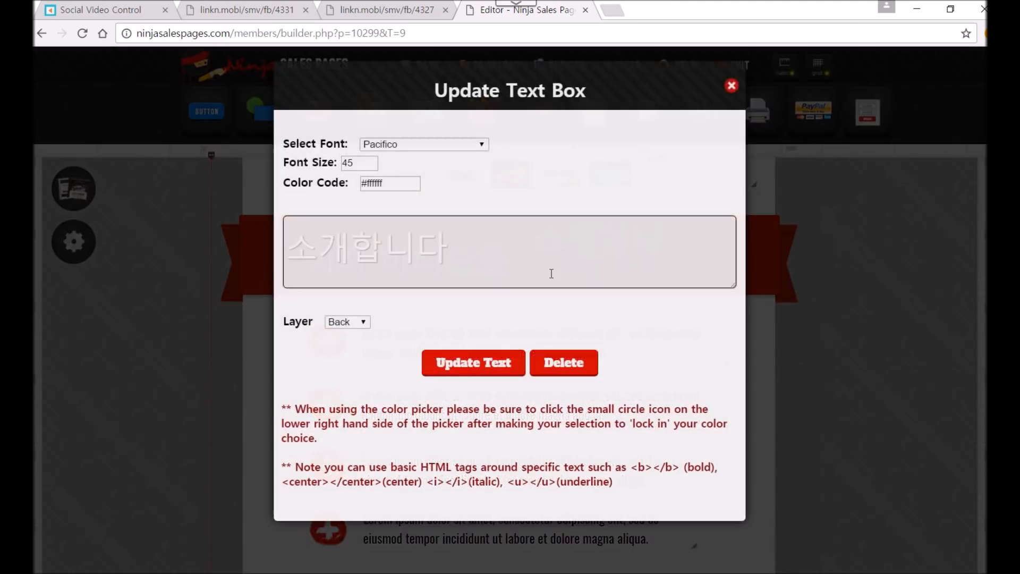
left_click(475, 365)
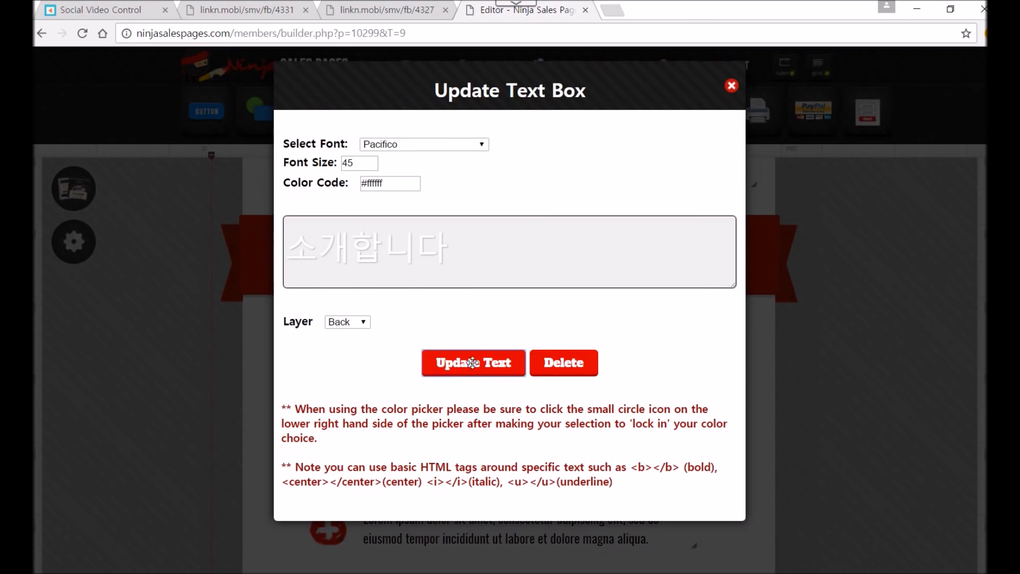
left_click_drag(604, 269, 569, 246)
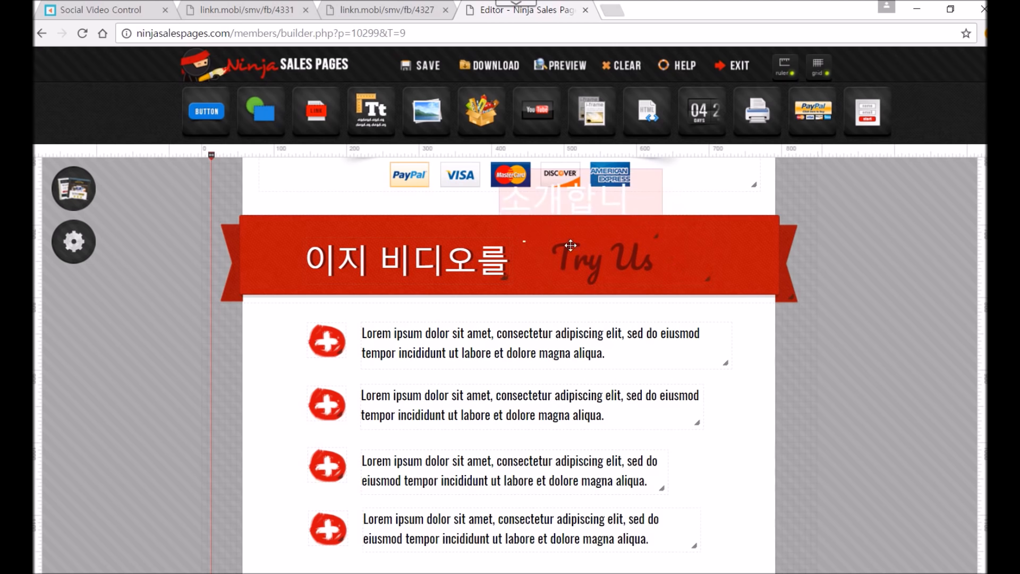
double_click(593, 274)
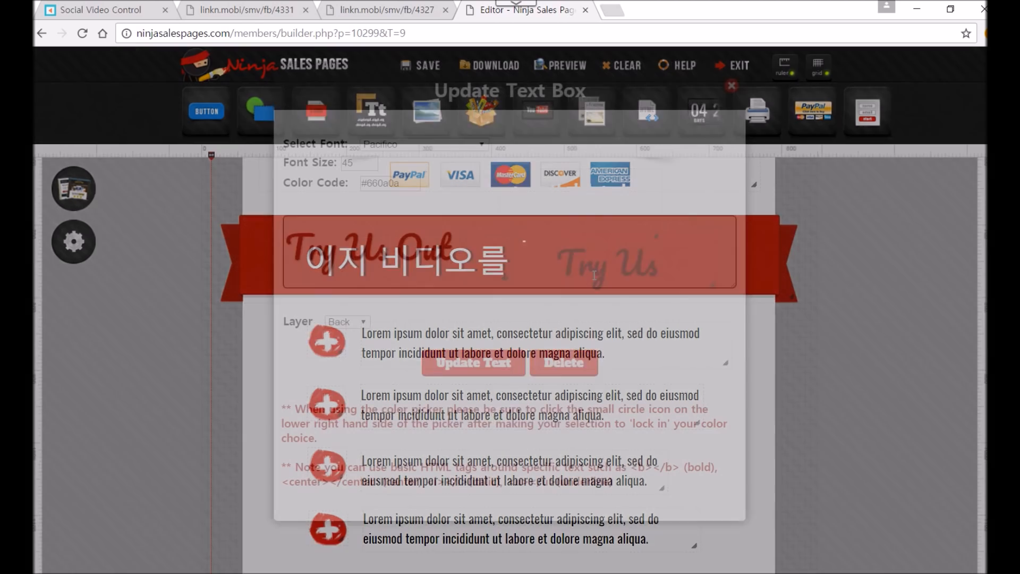
left_click_drag(451, 255, 275, 262)
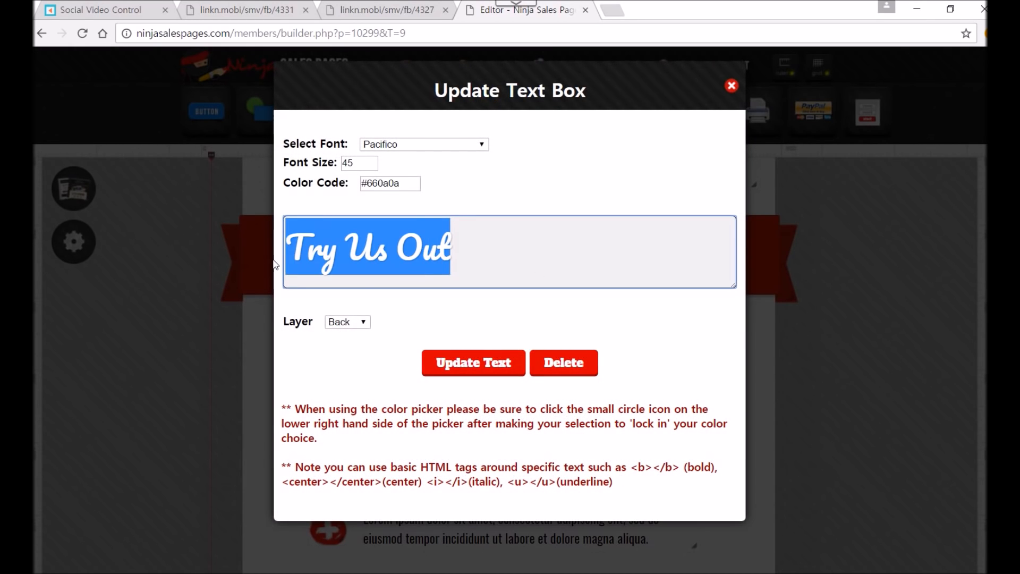
type("소개합니다")
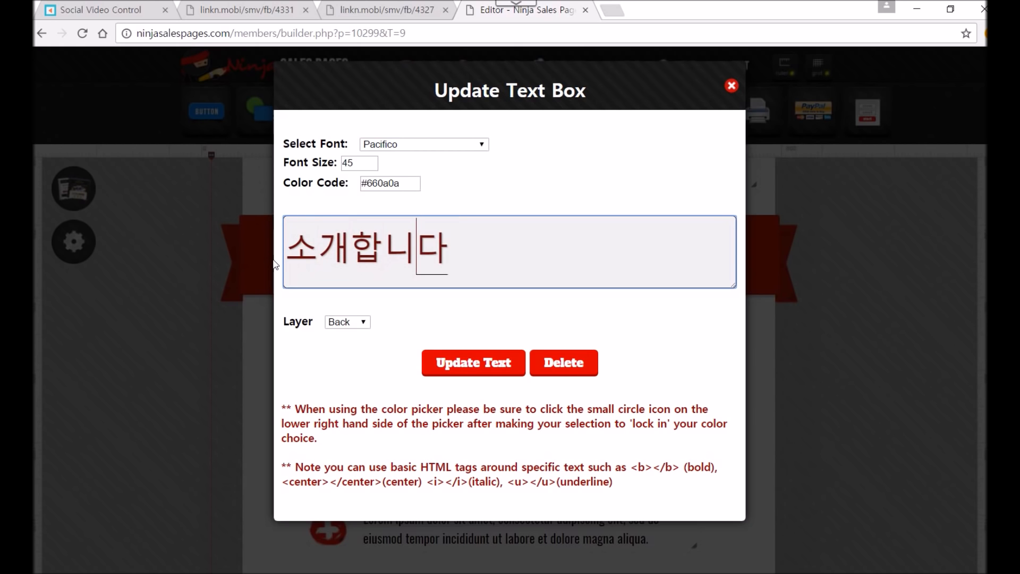
left_click(489, 367)
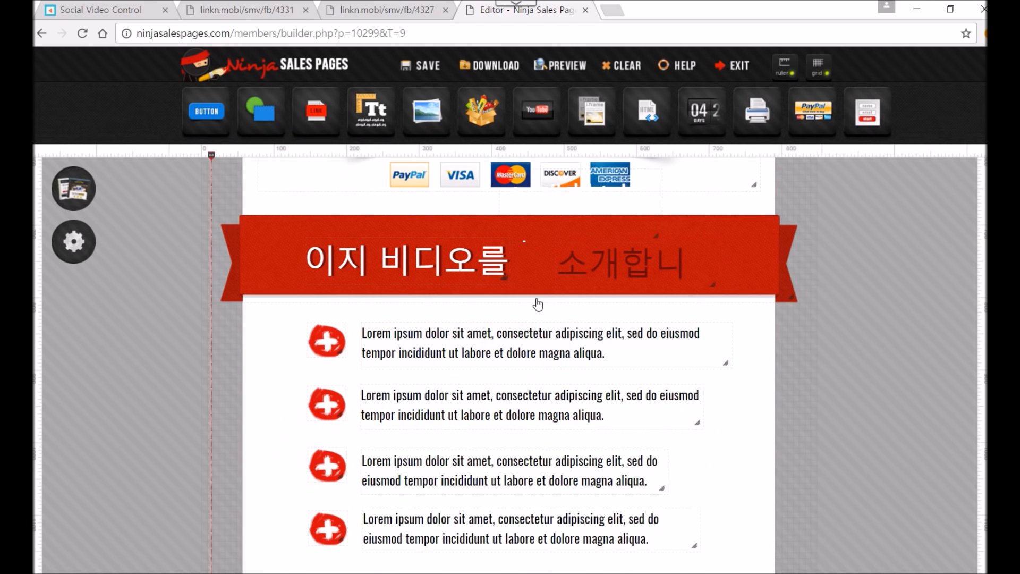
- Move the white 소개합니다 back over its shadow text on the ribbon and adjust both boxes to fit the whole word
left_click_drag(567, 207, 621, 269)
left_click_drag(708, 299, 713, 299)
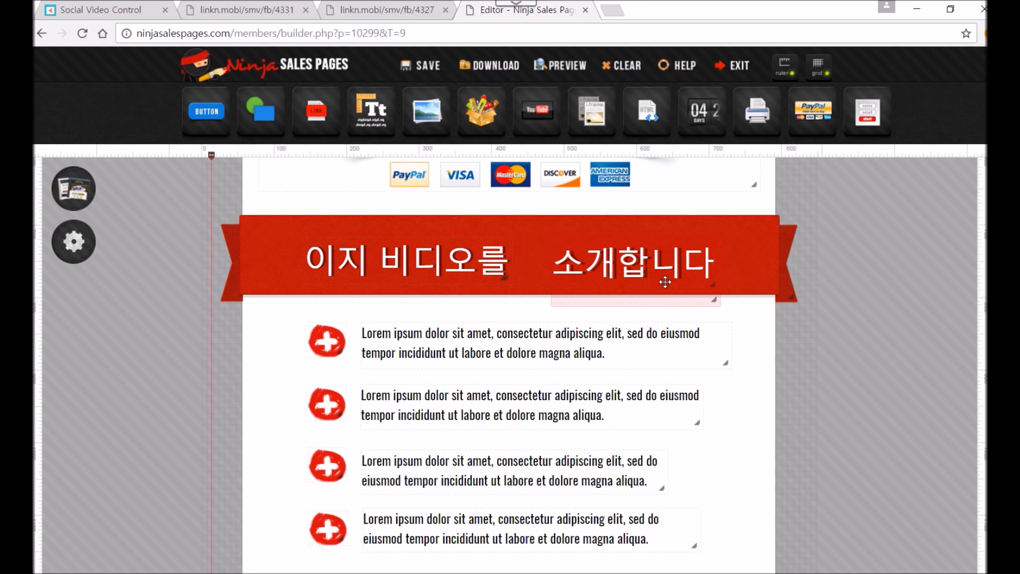
mouse_move(662, 269)
left_mouse_down()
mouse_move(641, 267)
mouse_move(673, 268)
left_mouse_up()
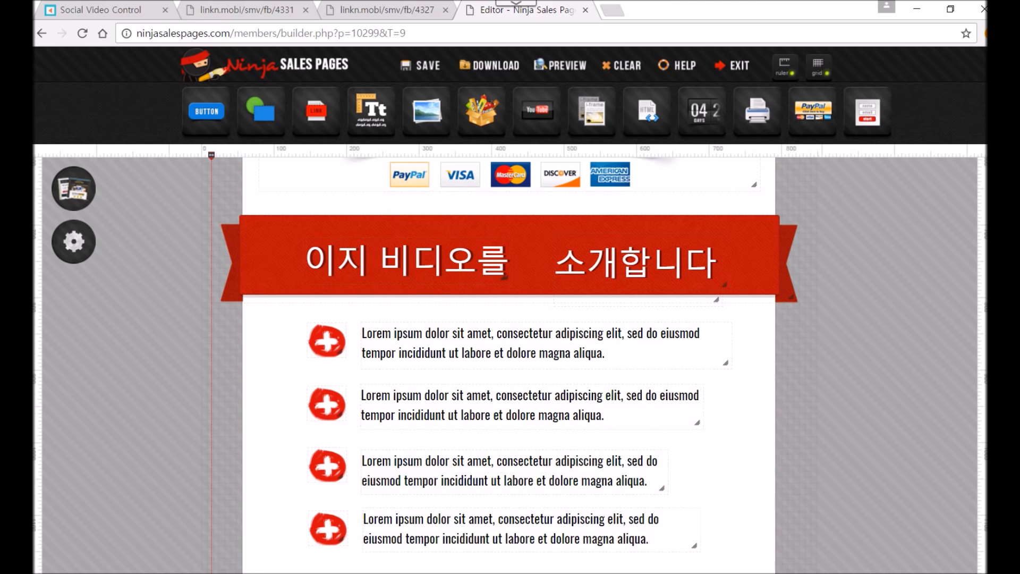
- Save the sales page and preview it from the headline down to the copyright footer
scroll(505, 277, "down", 3)
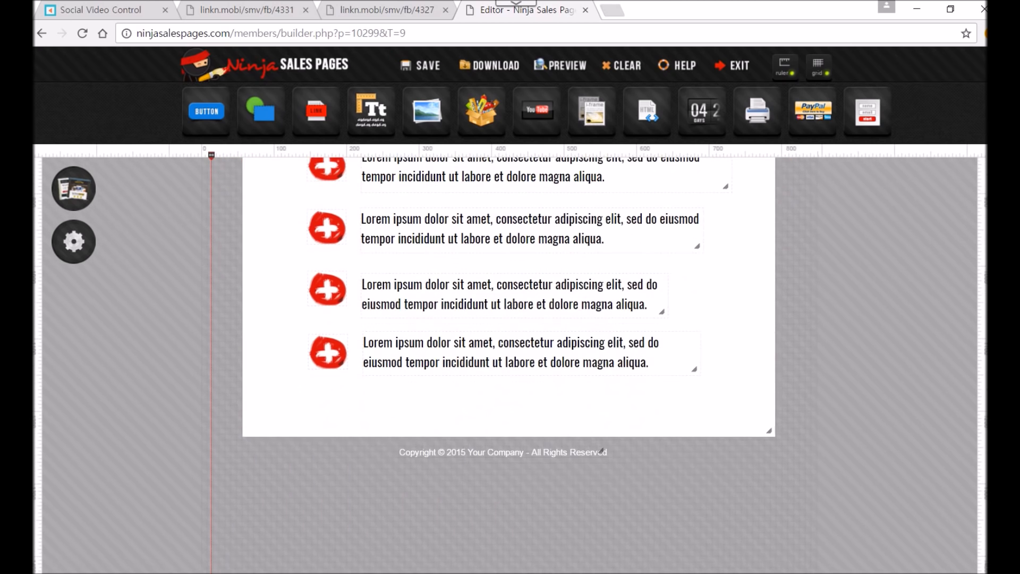
scroll(601, 451, "up", 10)
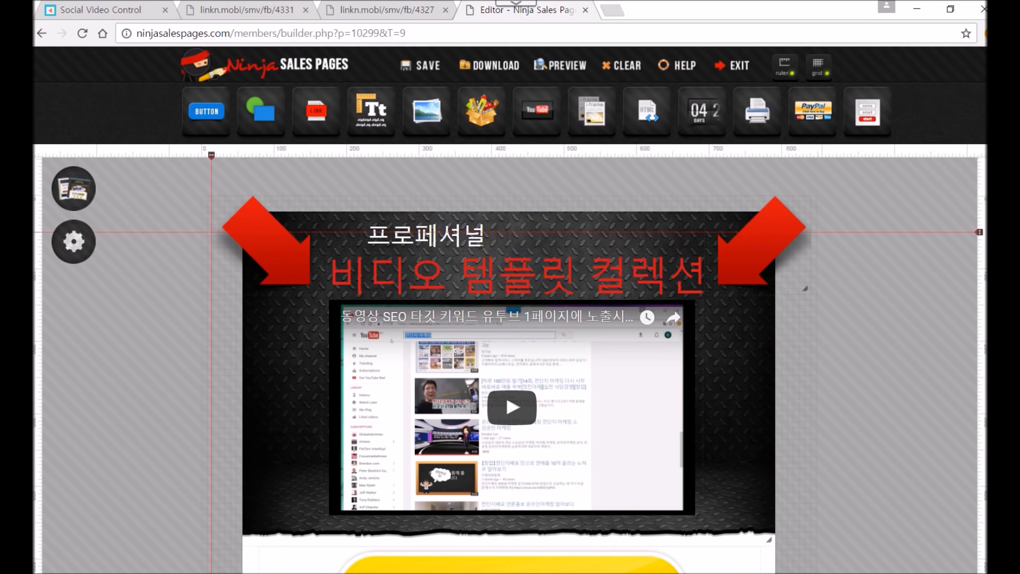
left_click(427, 65)
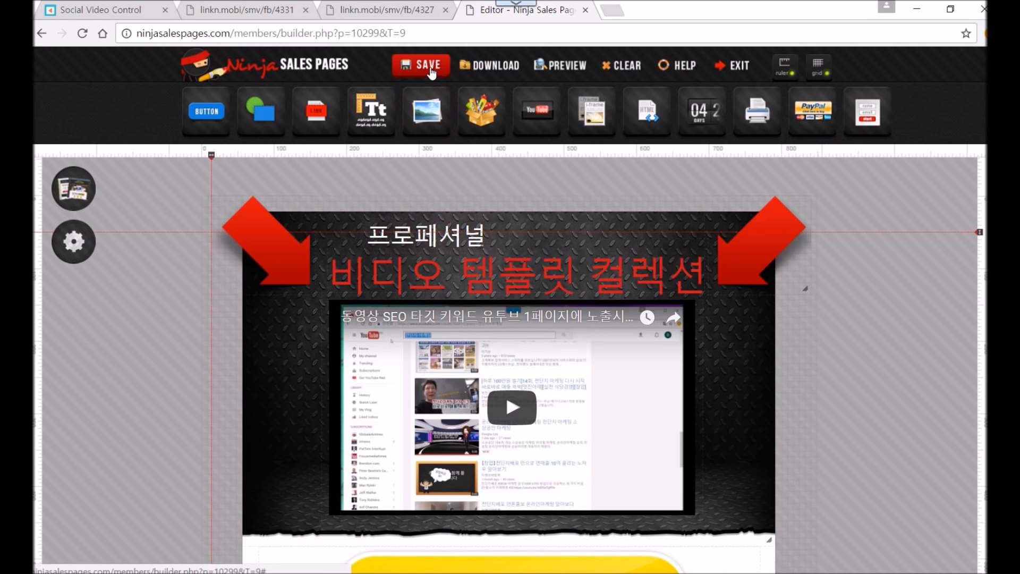
left_click(618, 123)
left_click(559, 64)
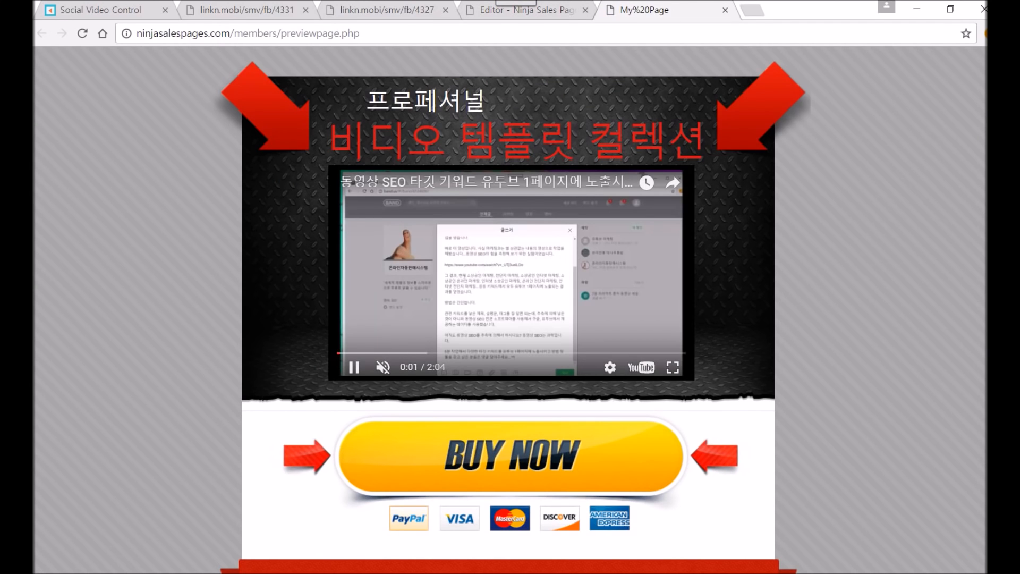
scroll(510, 308, "down", 10)
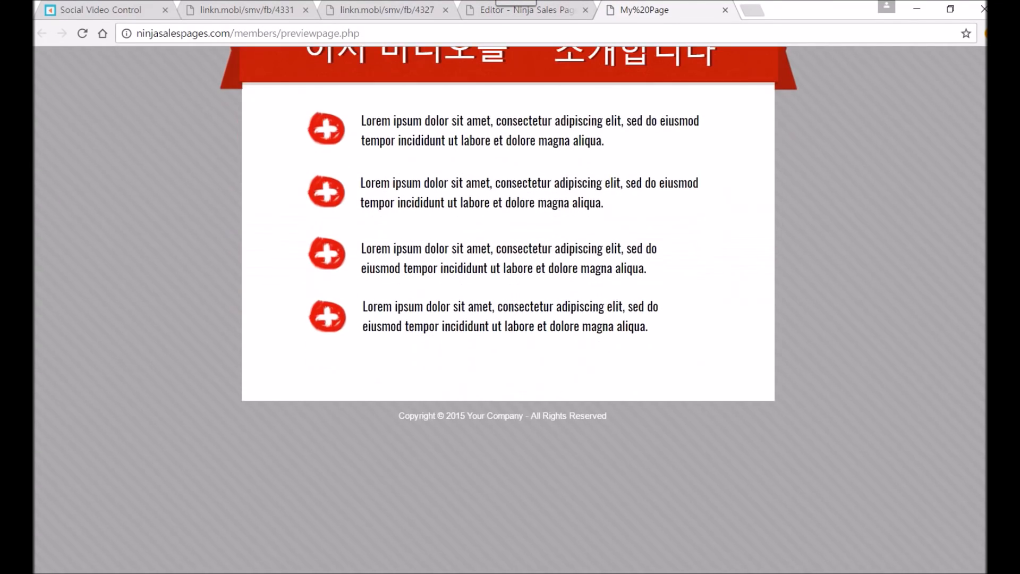